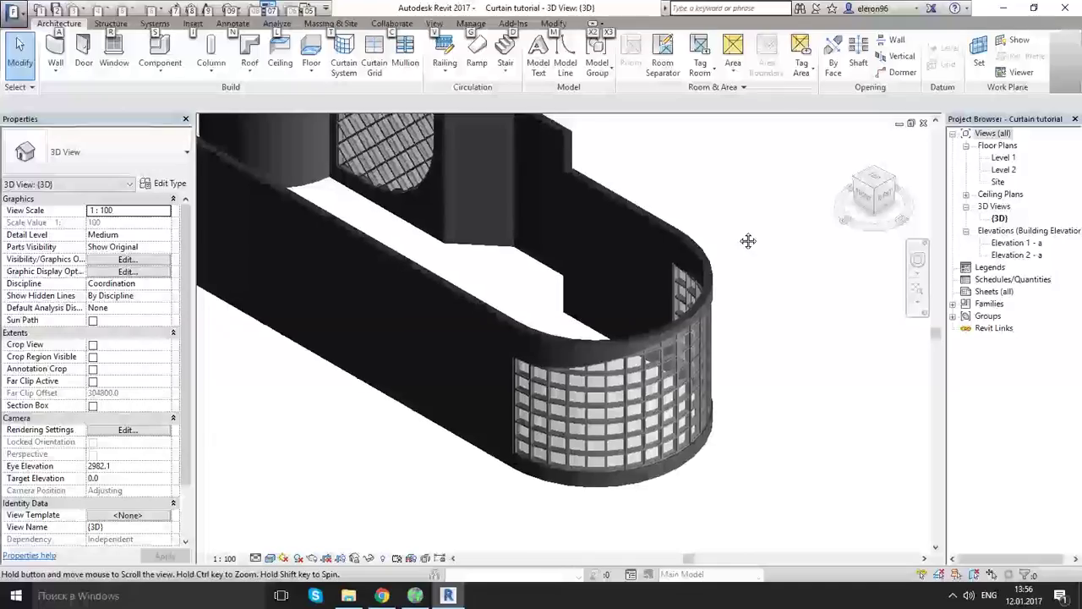
middle_click_drag(748, 241, 728, 224)
middle_click_drag(744, 324, 732, 331)
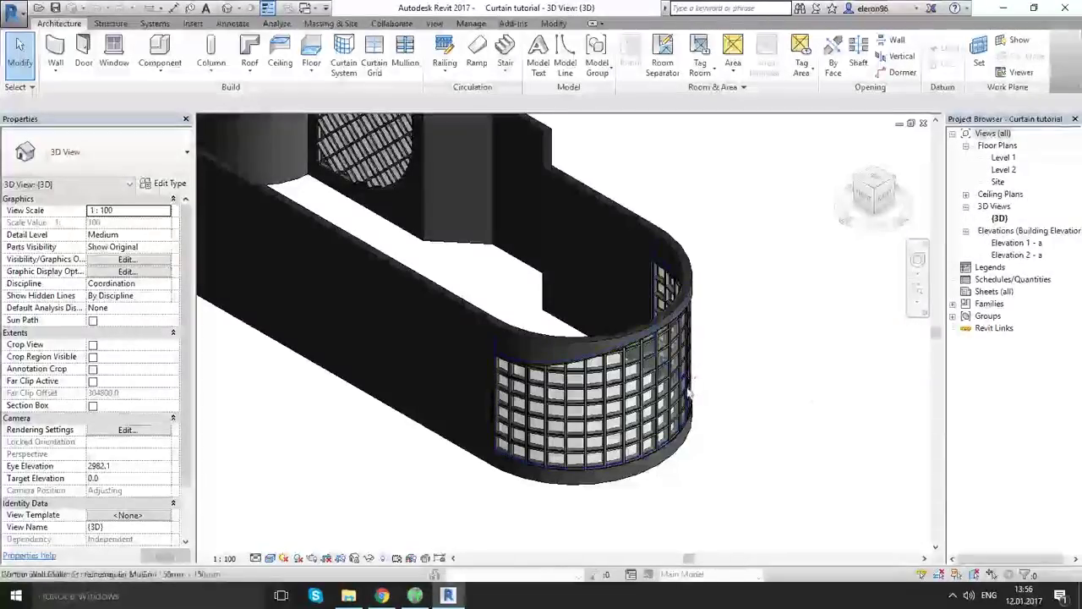
middle_click_drag(684, 432, 672, 459)
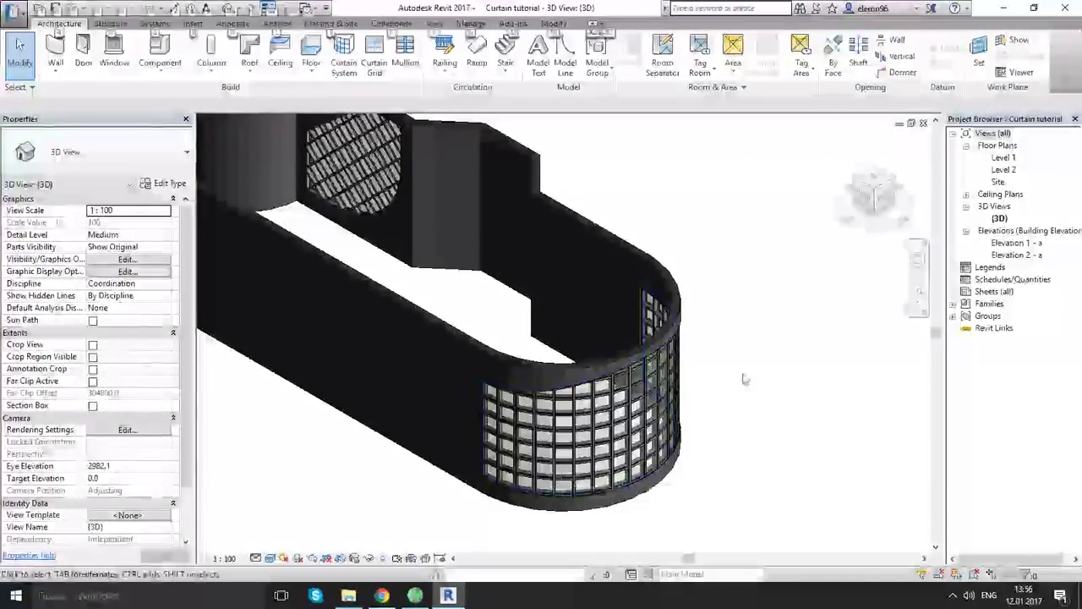
middle_click_drag(744, 380, 744, 380)
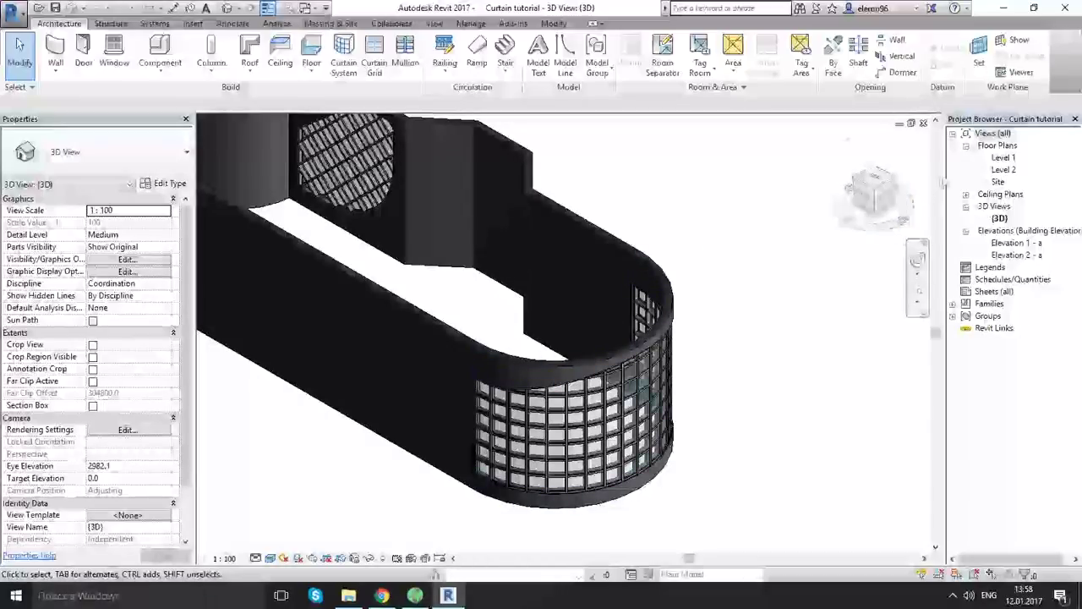
Open the Level 1 floor plan at the straight wall between the angled wall and the curved curtain wall
double_click(1006, 161)
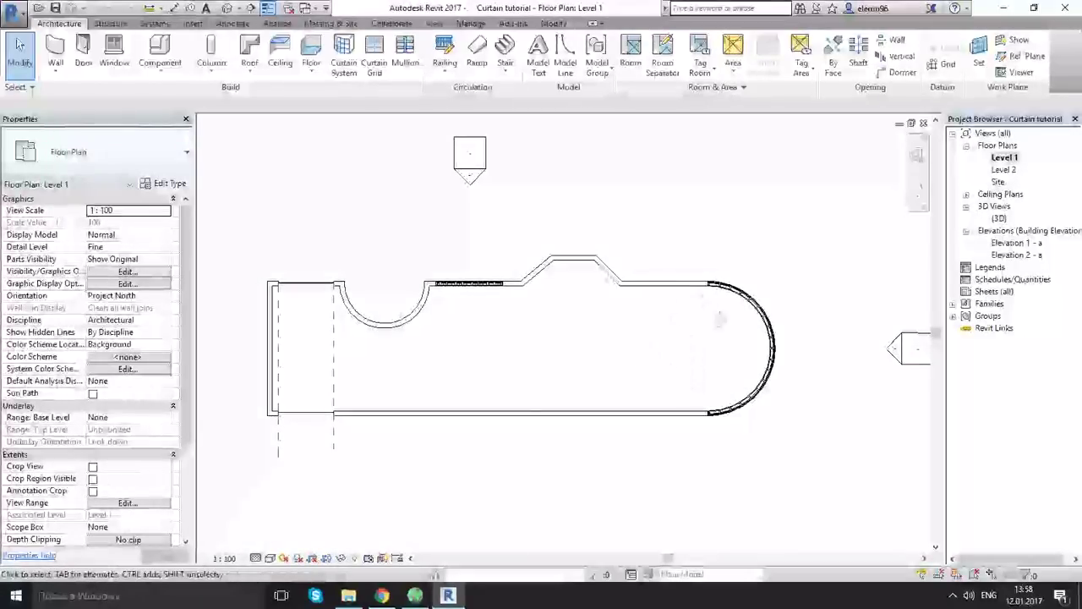
middle_click_drag(717, 324, 653, 336)
scroll(630, 281, "up", 8)
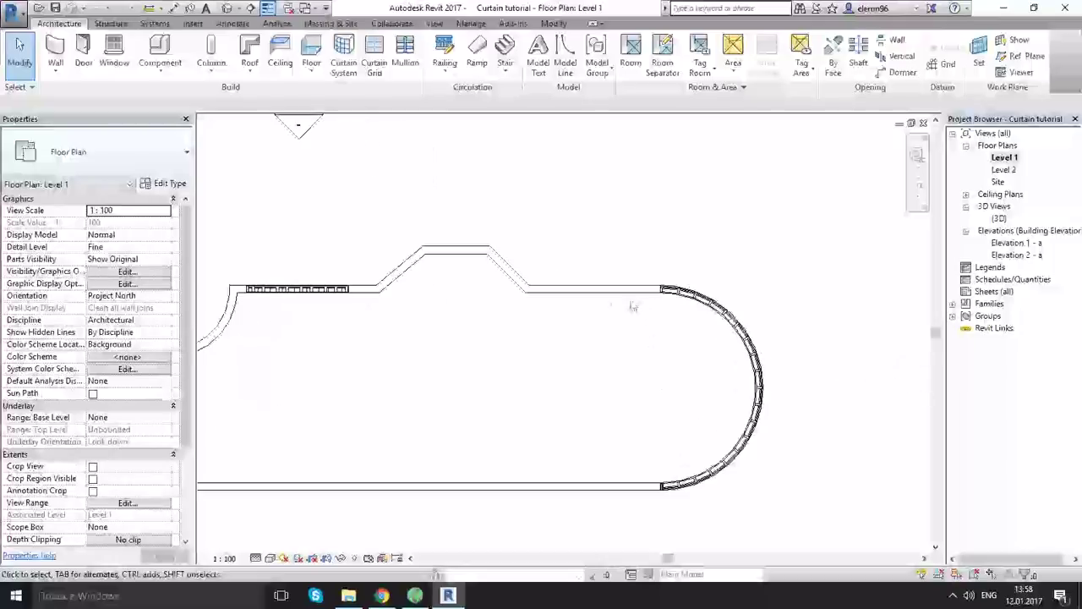
middle_click_drag(623, 272, 597, 273)
scroll(551, 273, "up", 2)
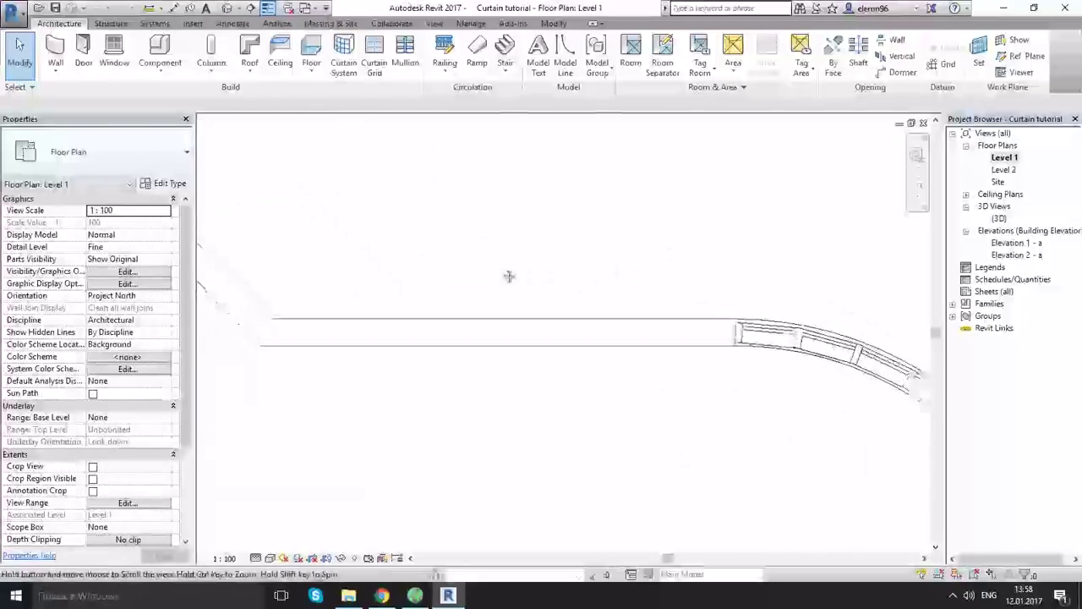
middle_click_drag(509, 278, 513, 290)
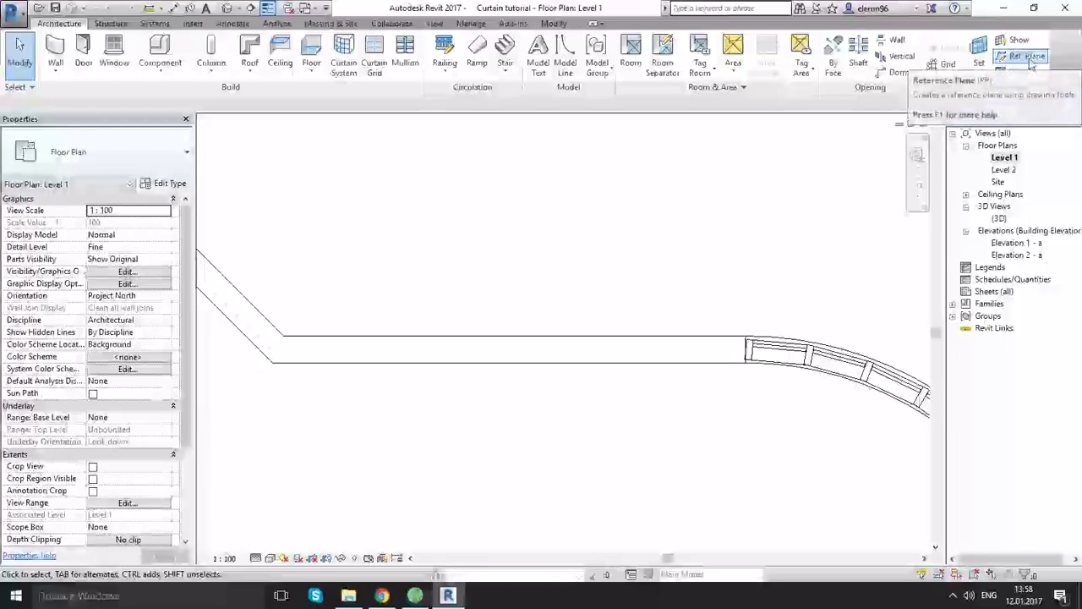
Draw a vertical reference plane offset 300 mm from the angled wall's corner, on the side towards the curved curtain wall
left_click(1028, 57)
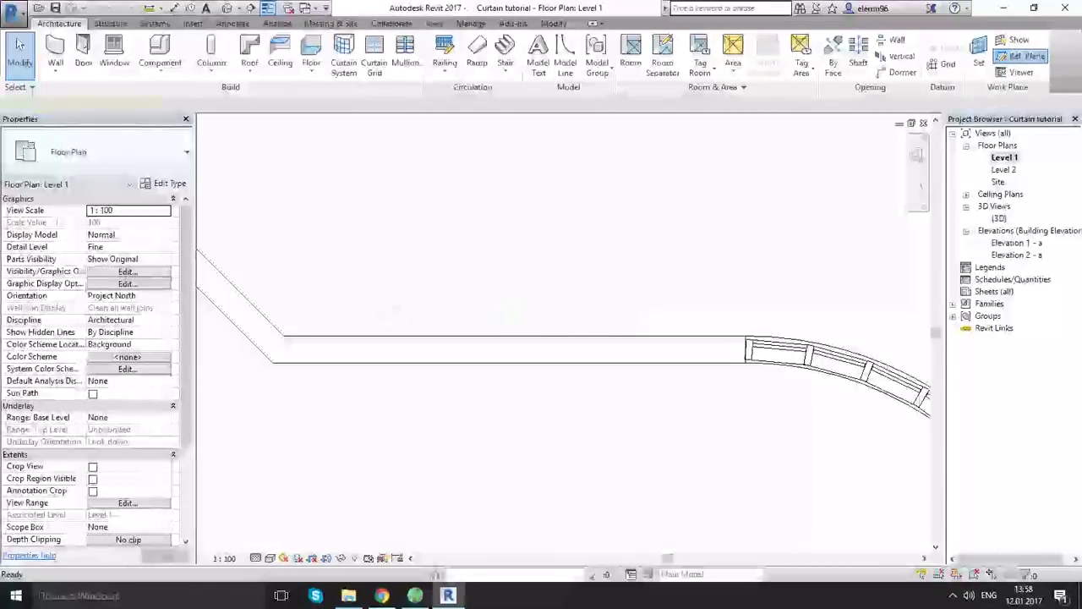
middle_click_drag(384, 323, 499, 304)
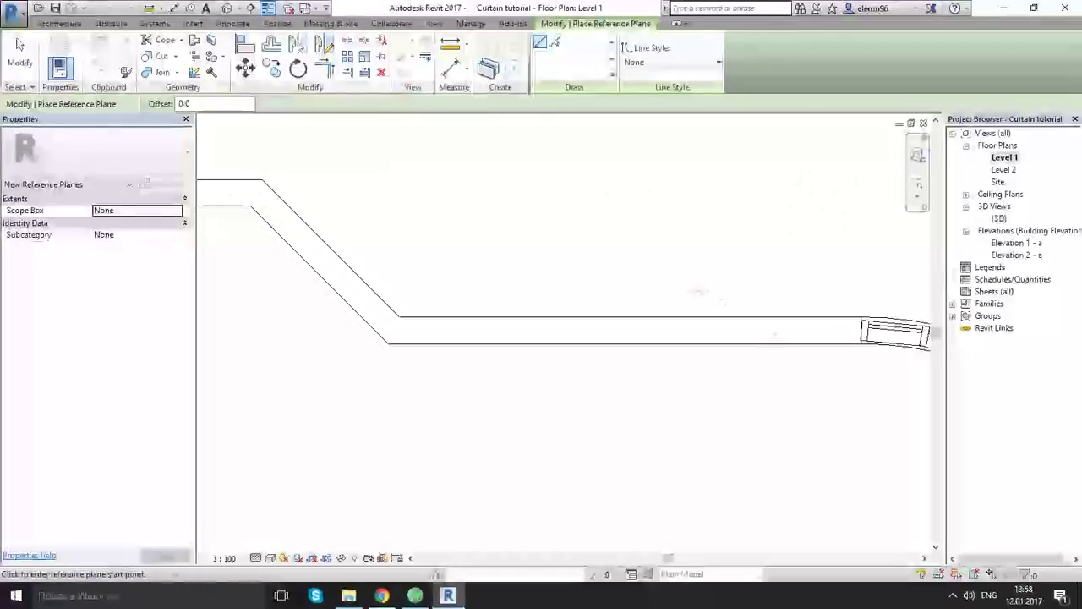
middle_click_drag(469, 285, 488, 285)
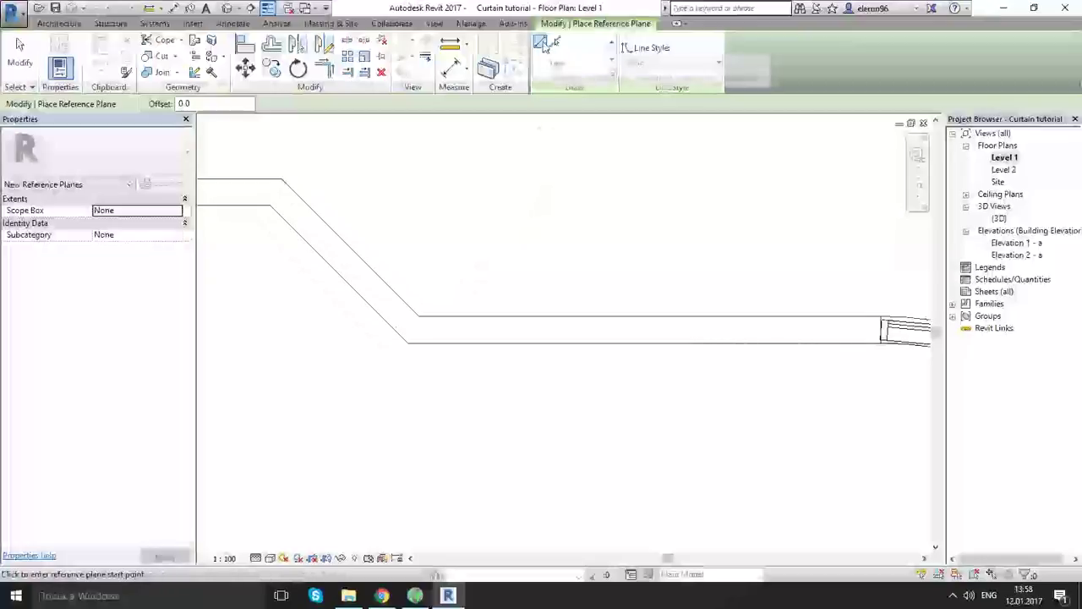
left_click(414, 329)
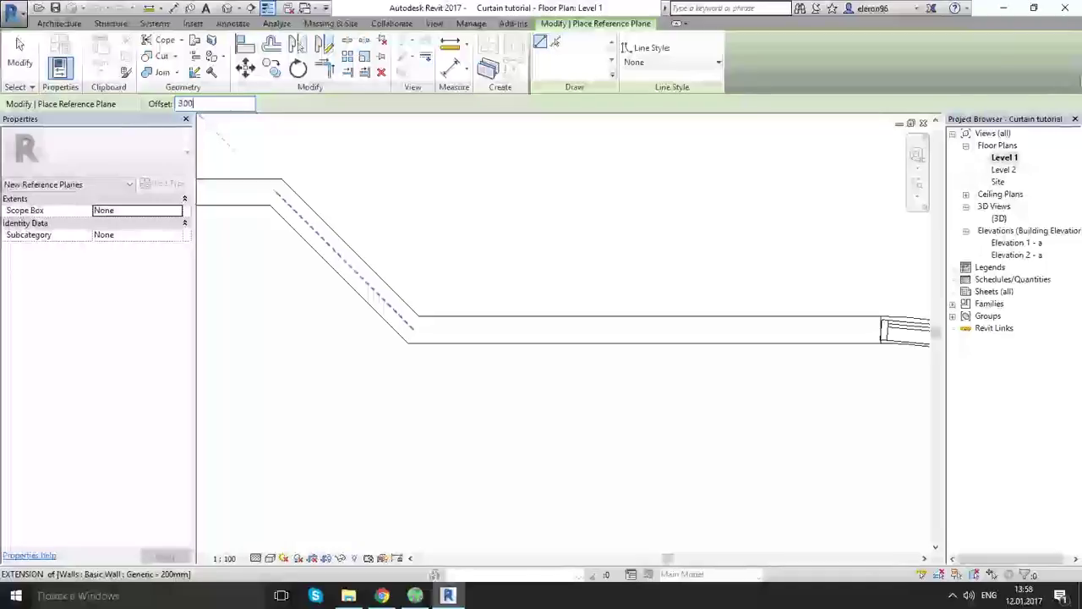
left_click(413, 329)
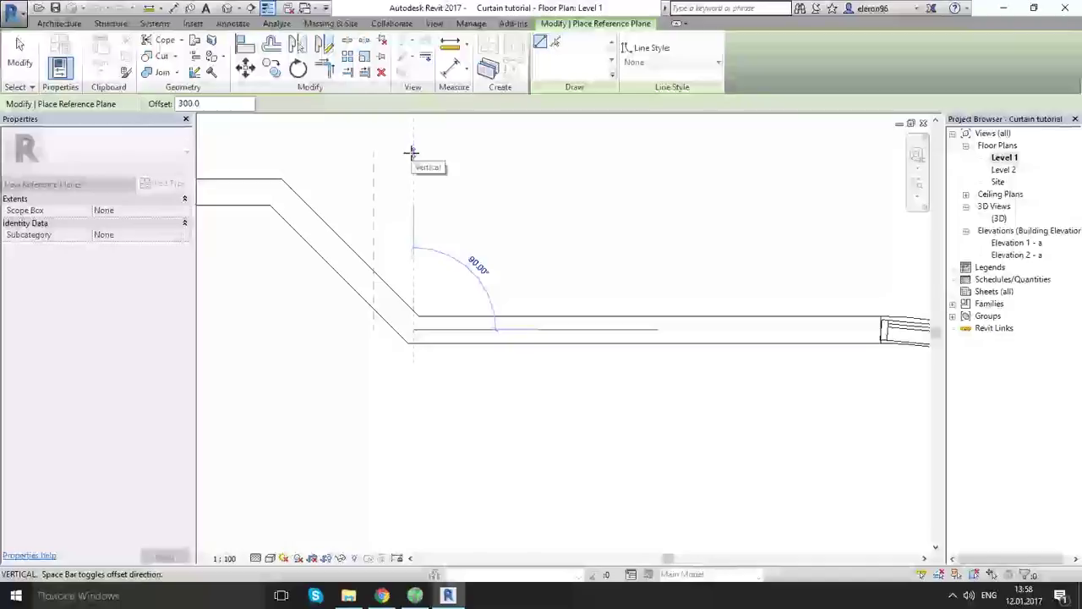
key("space")
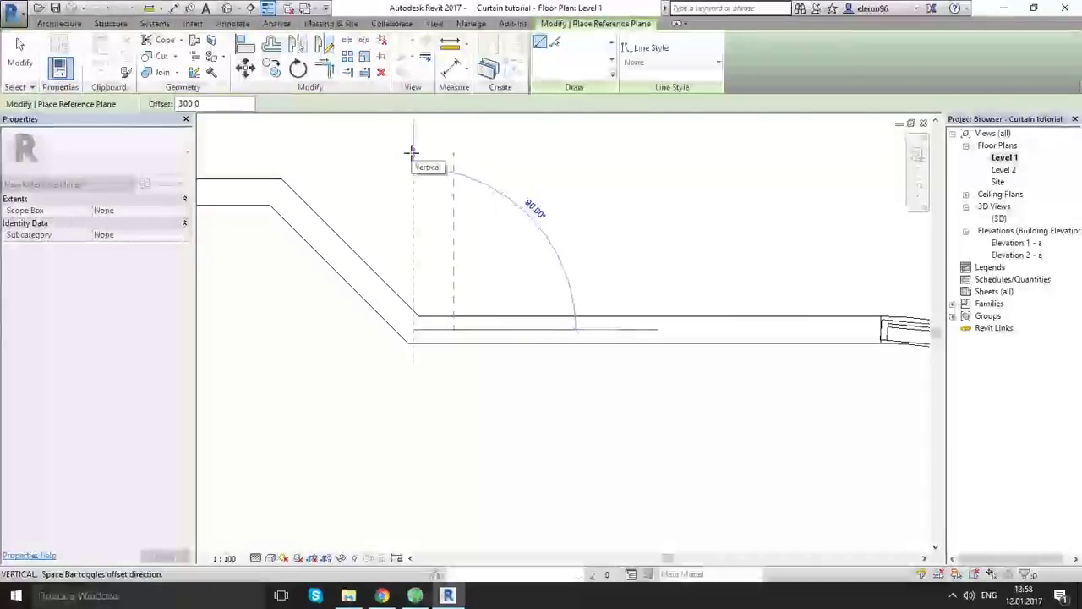
left_click(414, 161)
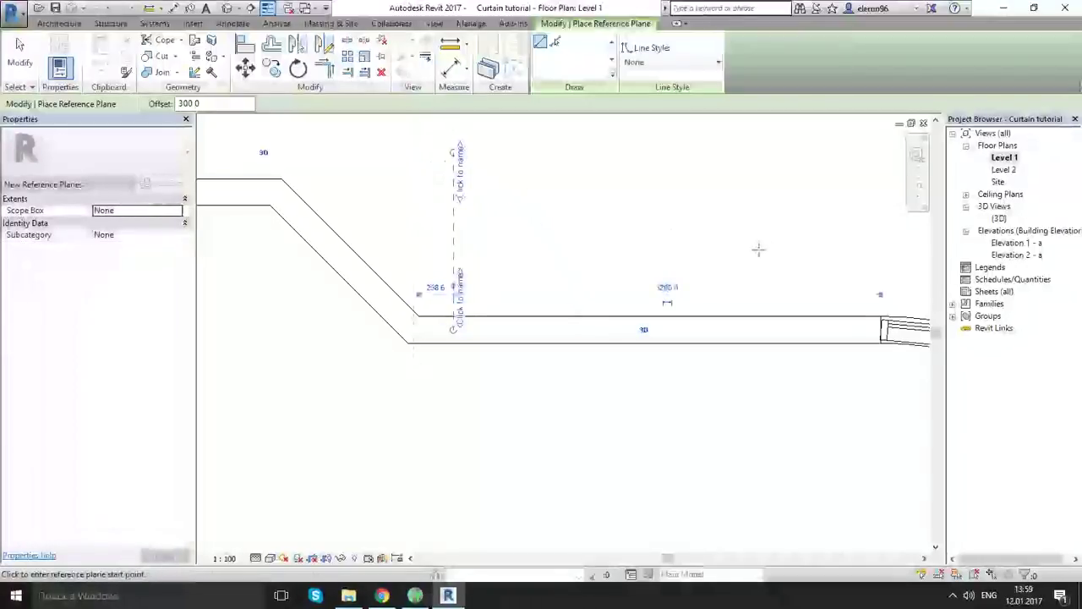
Draw a second vertical reference plane offset 300 mm inward from the start of the curved curtain wall
middle_click_drag(869, 336, 689, 340)
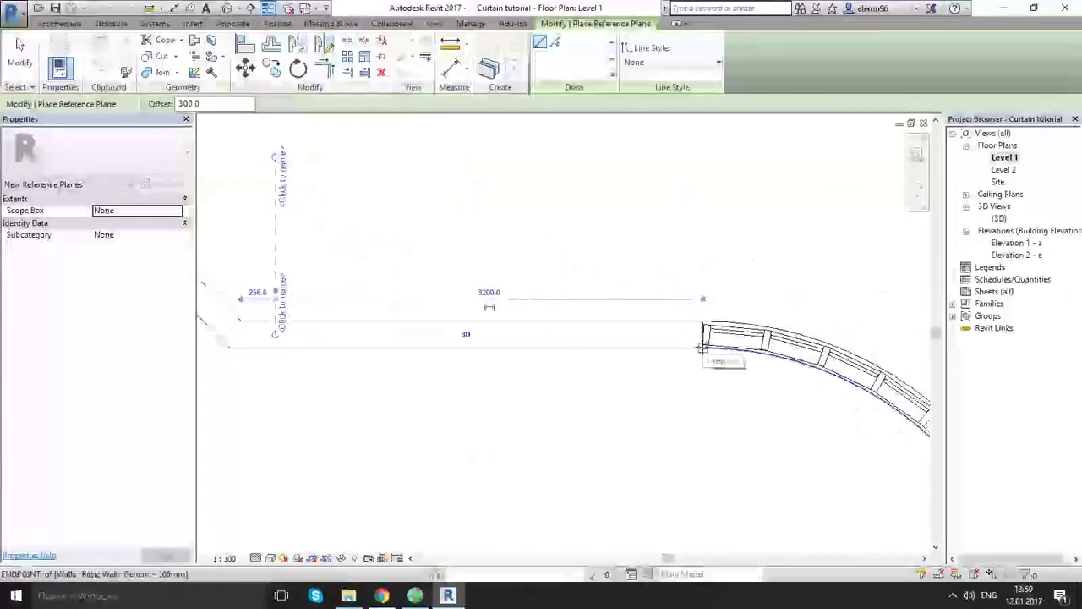
left_click(701, 347)
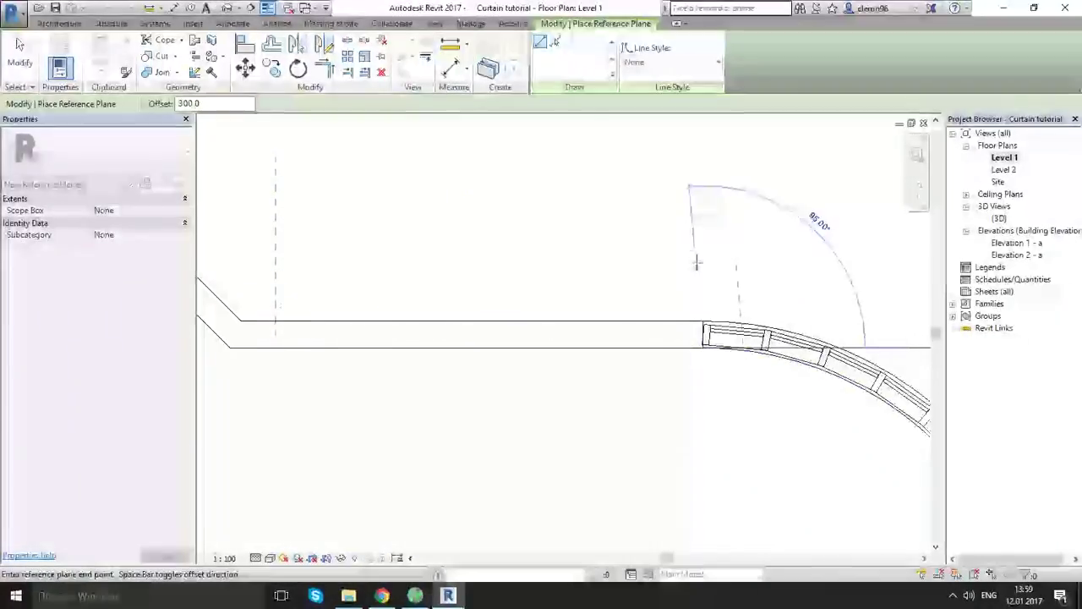
left_click(702, 172)
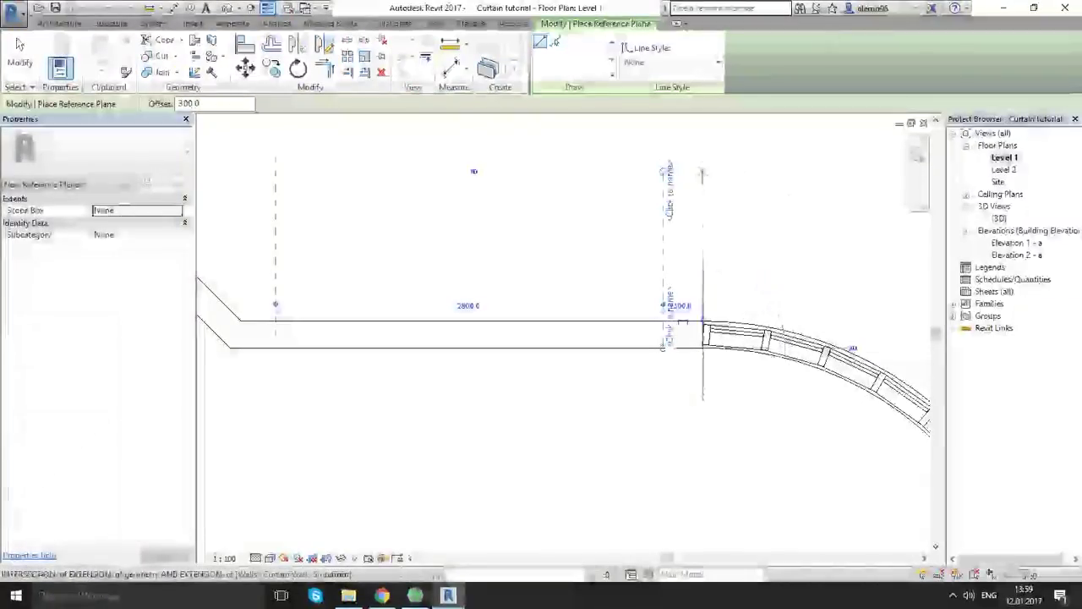
key("Escape")
key("Escape")
Extend the lower ends of both reference planes so they cross the straight wall and continue well past it
left_click(276, 262)
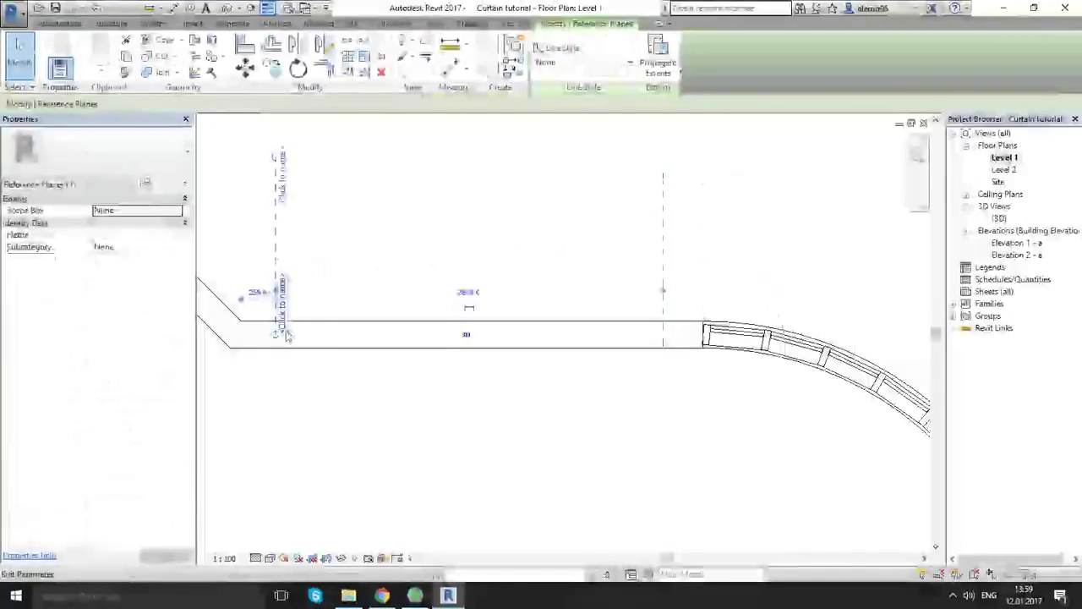
left_click_drag(276, 363, 276, 473)
left_click(305, 473)
left_click(662, 305)
left_click_drag(665, 351, 664, 477)
key("Escape")
middle_click_drag(438, 384, 550, 397)
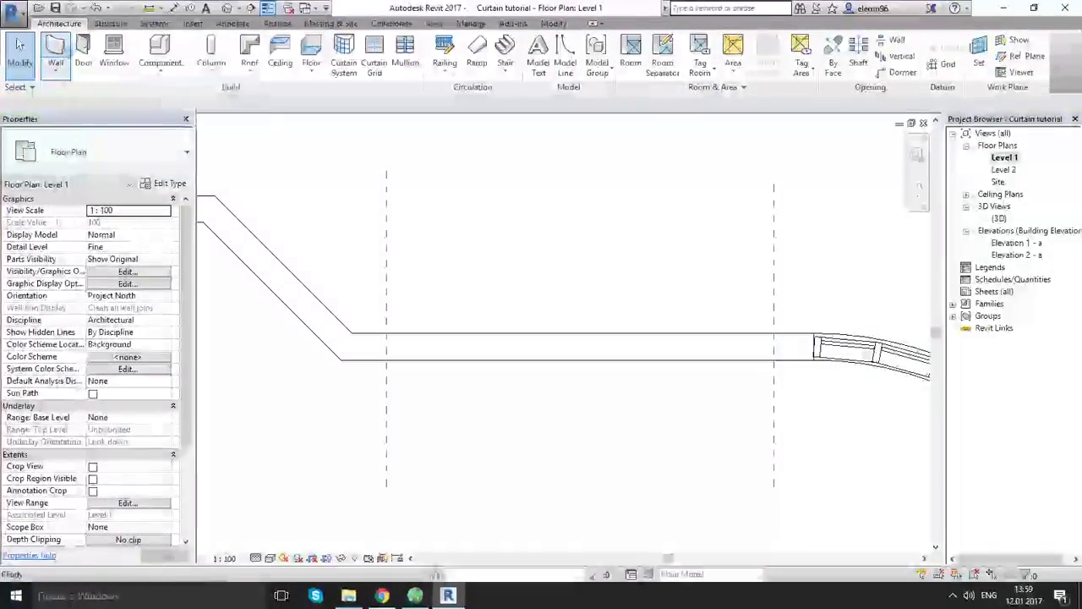
Choose the Curtain Wall type for a new wall and try to draw it between the two reference planes
left_click(56, 51)
left_click(140, 159)
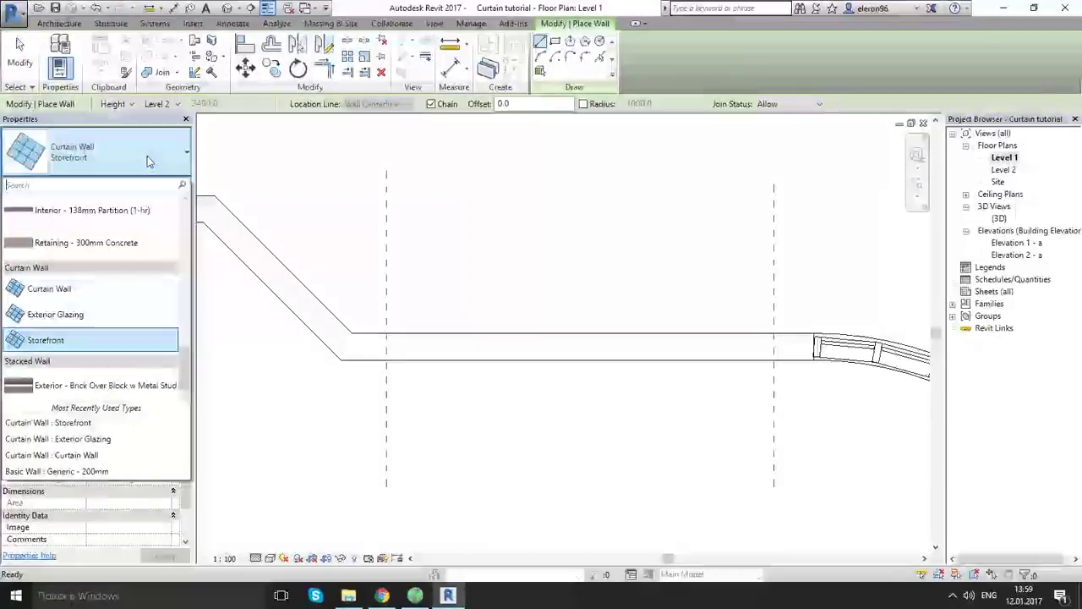
left_click(131, 292)
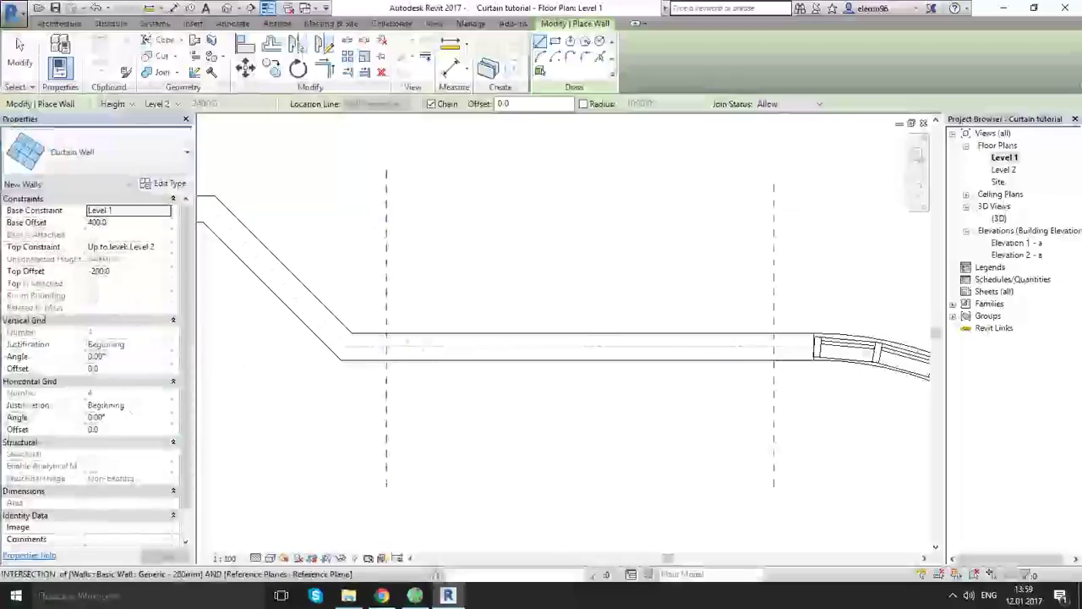
left_click(771, 345)
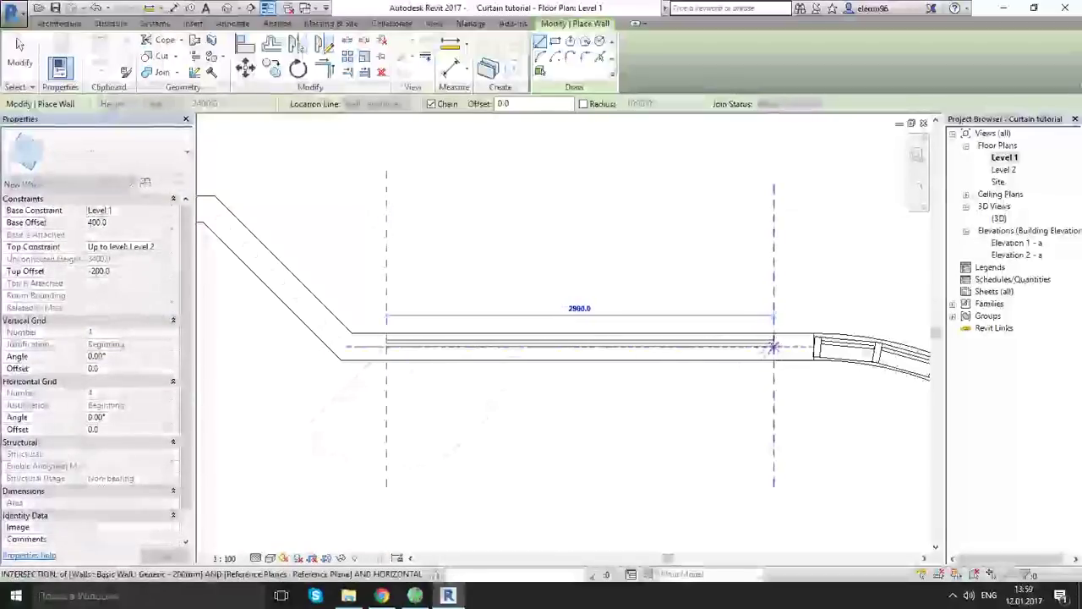
key("Escape")
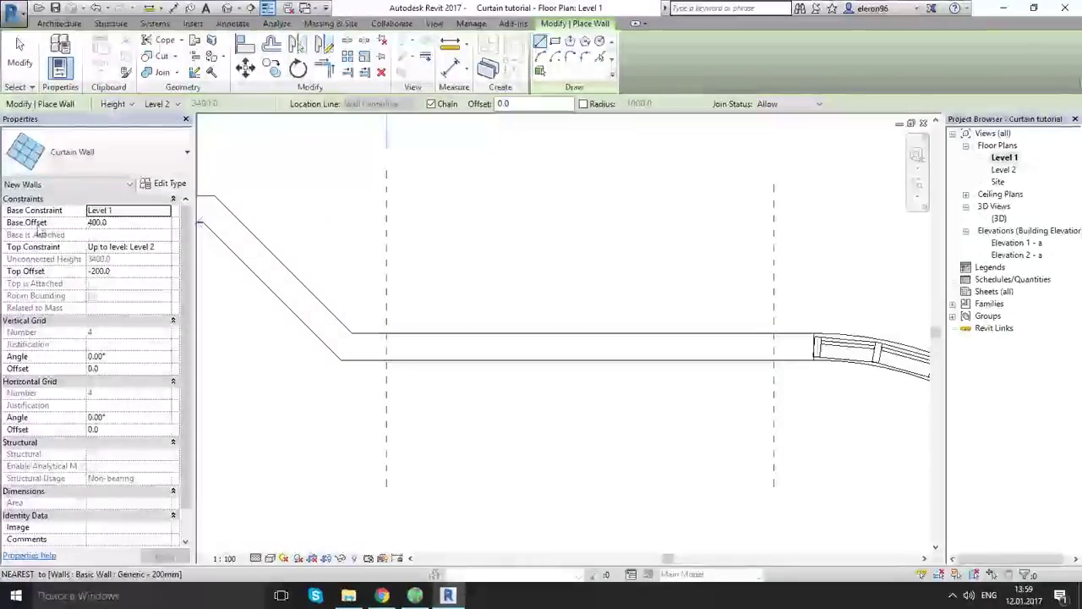
Check the new curtain wall's base offset, top constraint and top offset, and the Automatically Embed setting in its type properties
left_click(129, 222)
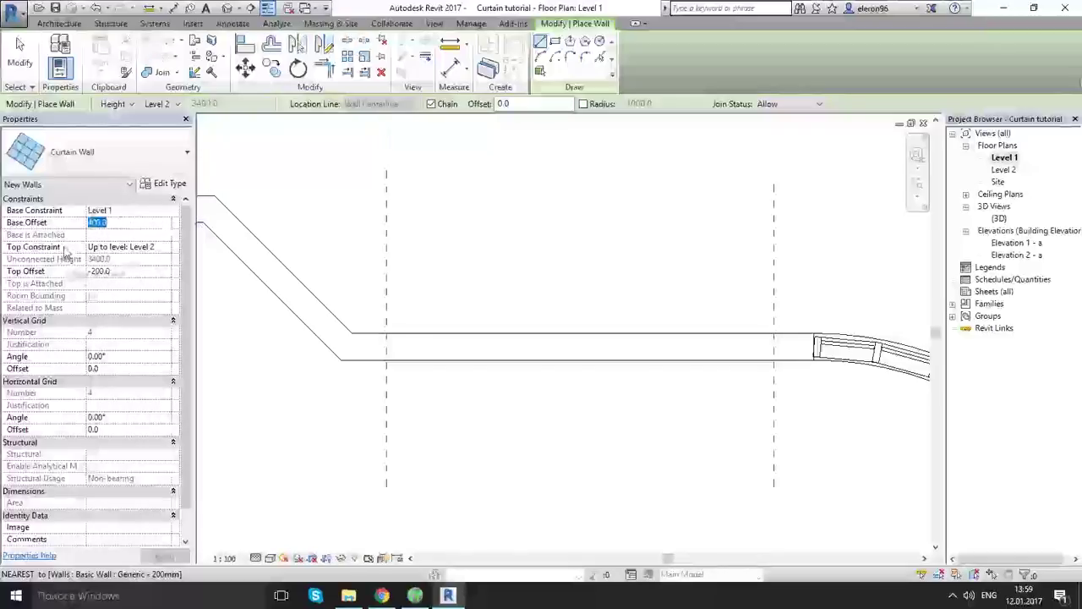
left_click(165, 248)
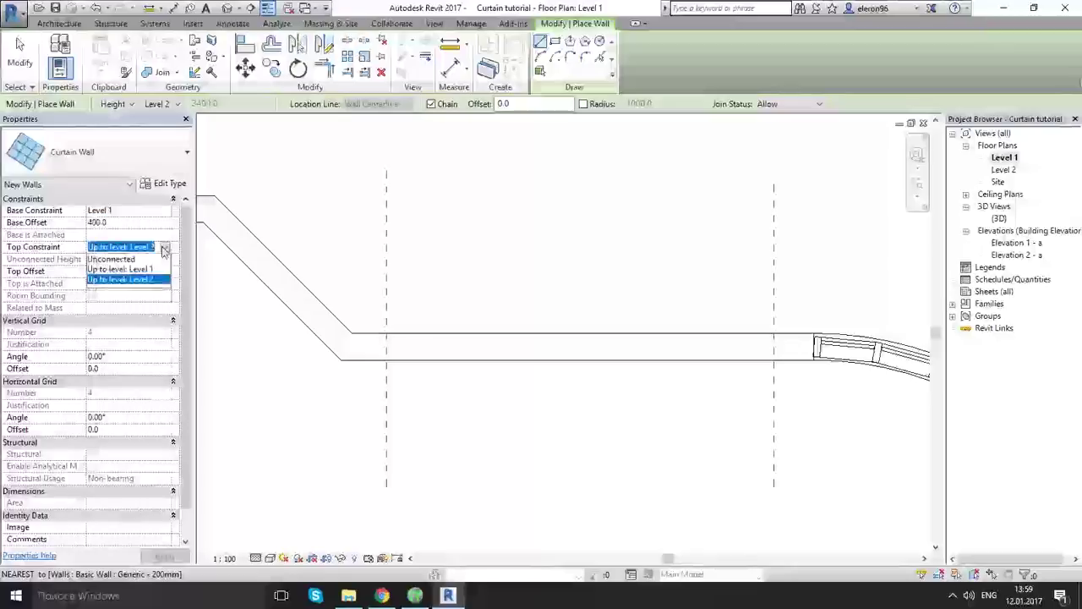
left_click(165, 250)
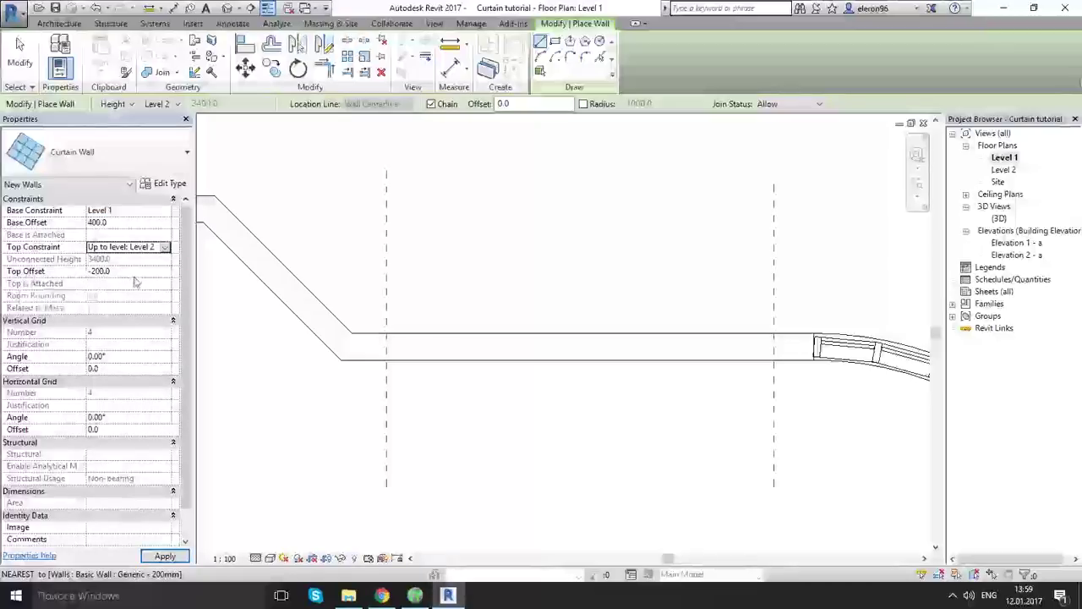
left_click(136, 272)
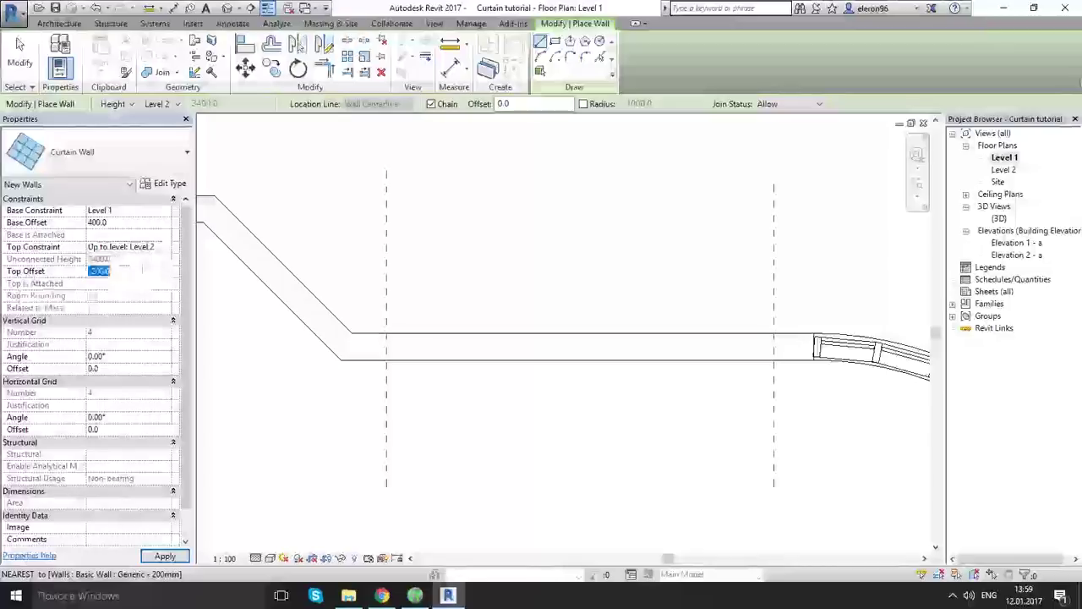
left_click(165, 184)
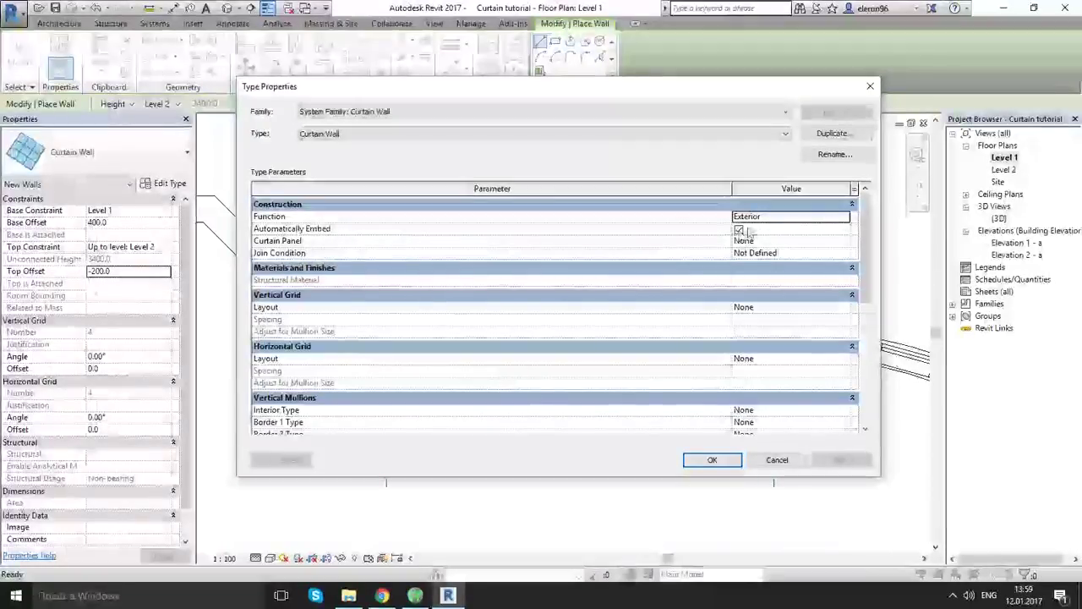
left_click(712, 460)
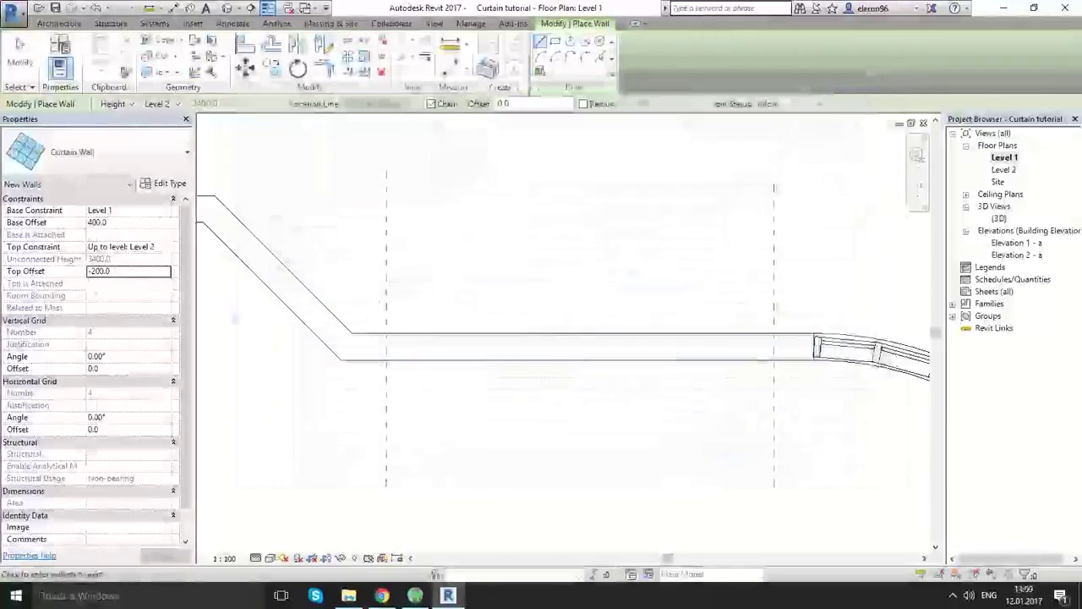
Draw the curtain wall along the straight wall's centreline from the first reference plane to the second
left_click(386, 345)
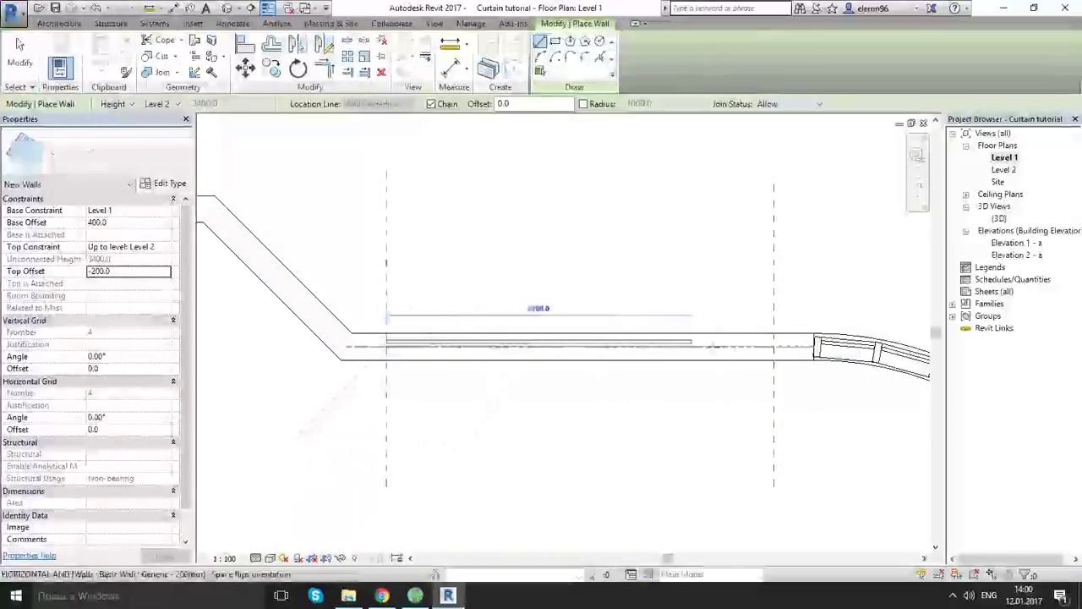
left_click(774, 345)
left_click(773, 345)
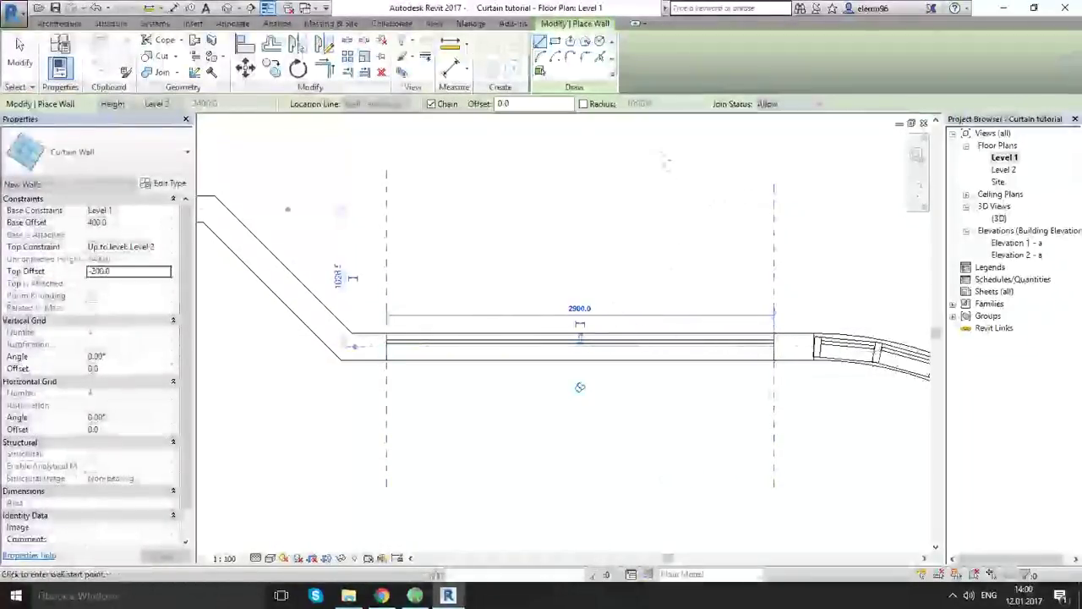
key("Escape")
key("Escape")
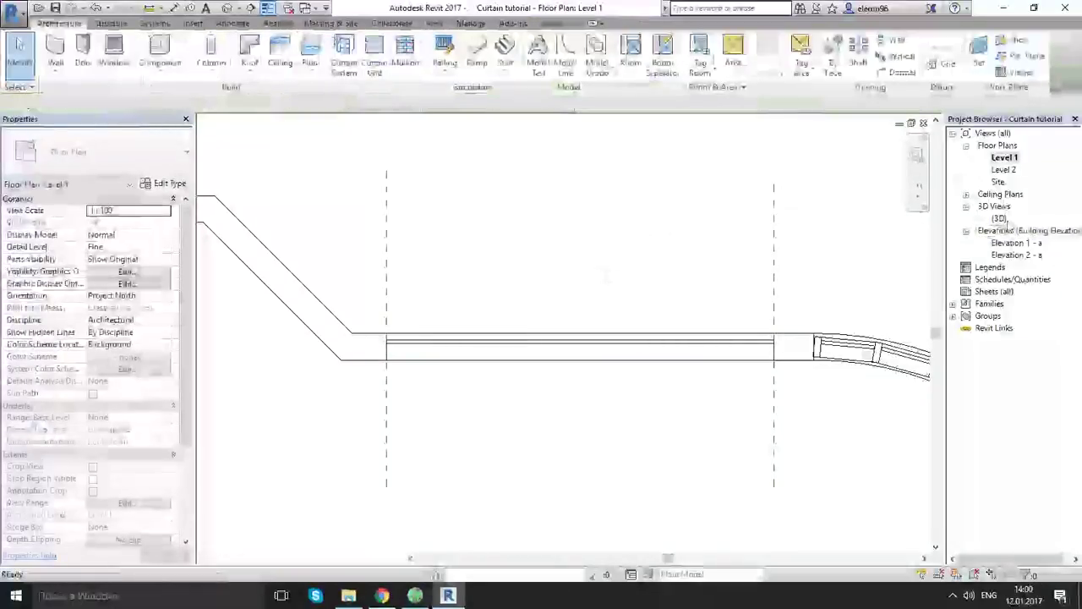
Inspect the new embedded curtain wall in the 3D view, and return to the Level 1 floor plan
double_click(999, 218)
middle_click_drag(693, 318, 780, 308, "shift")
scroll(482, 322, "up", 5)
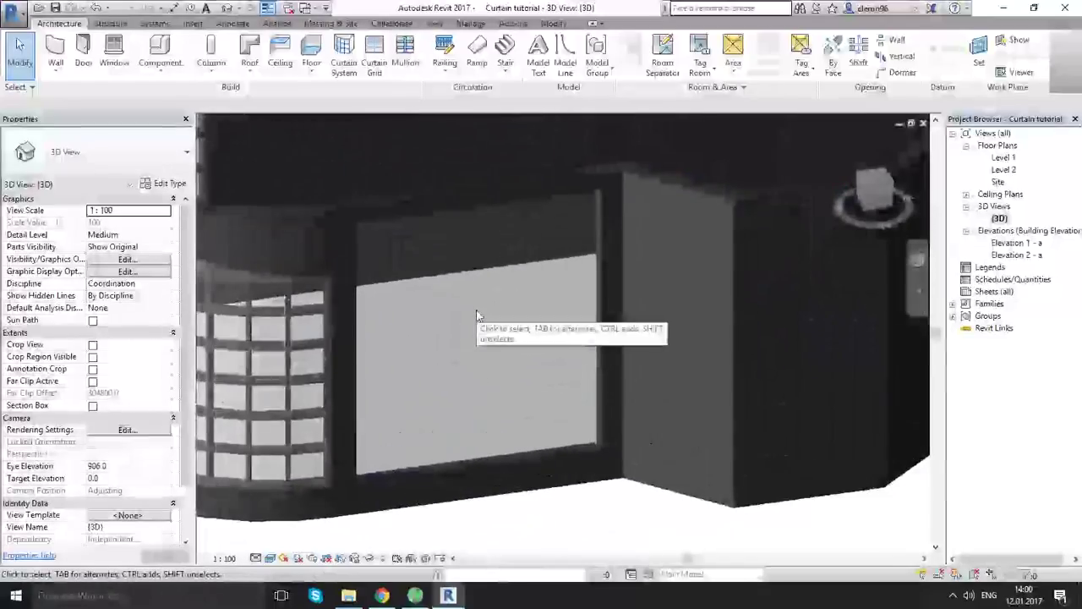
key("alt")
middle_click_drag(476, 310, 484, 310)
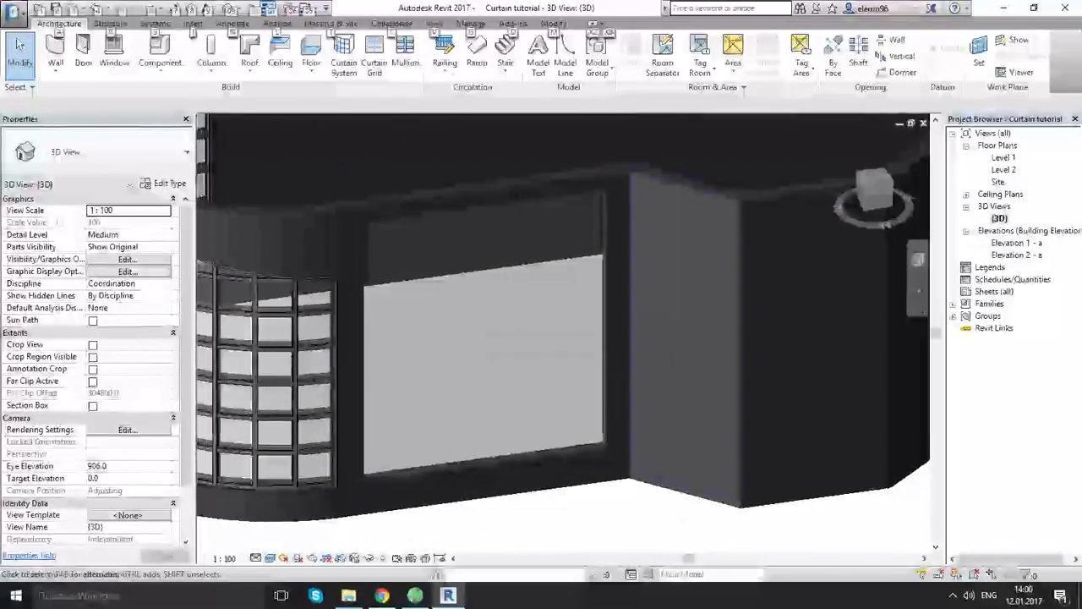
double_click(1002, 158)
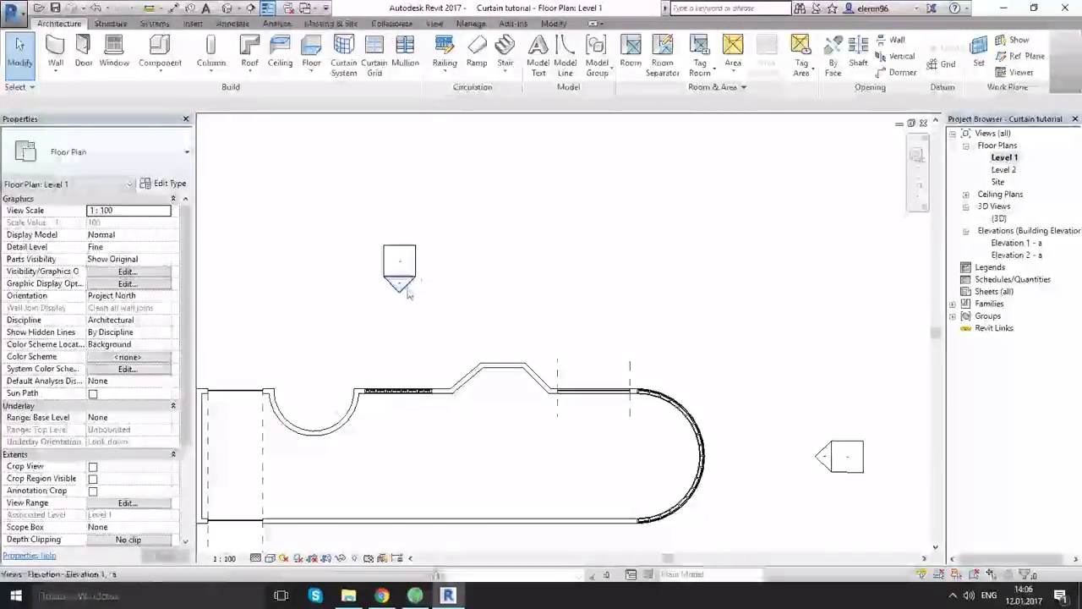
Open the Elevation 1 - a view and set the new curtain wall's Base Offset to 0.0
left_click(408, 292)
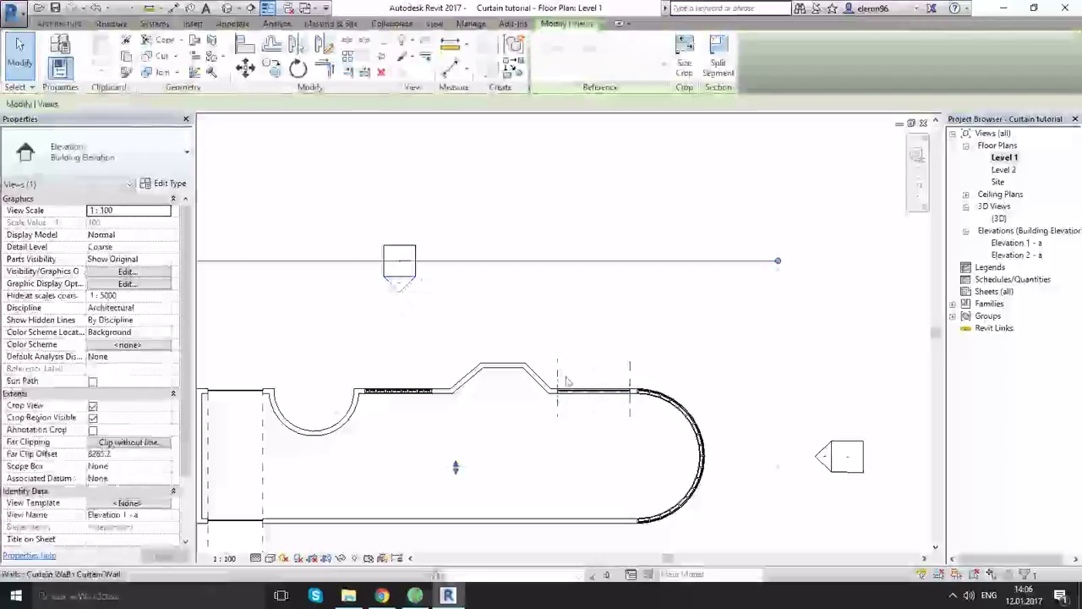
double_click(404, 288)
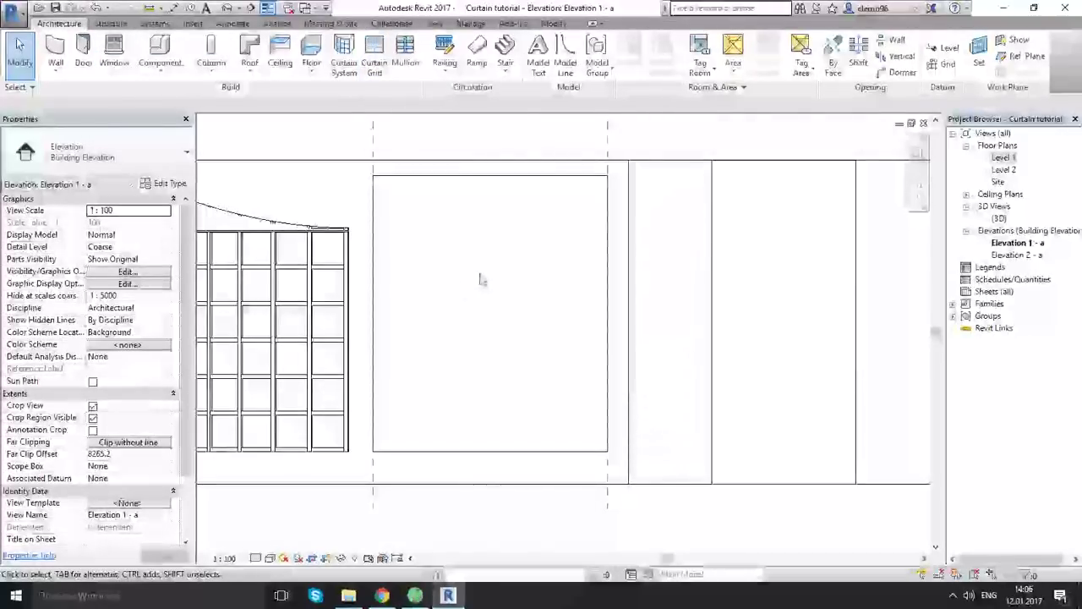
left_click(513, 460)
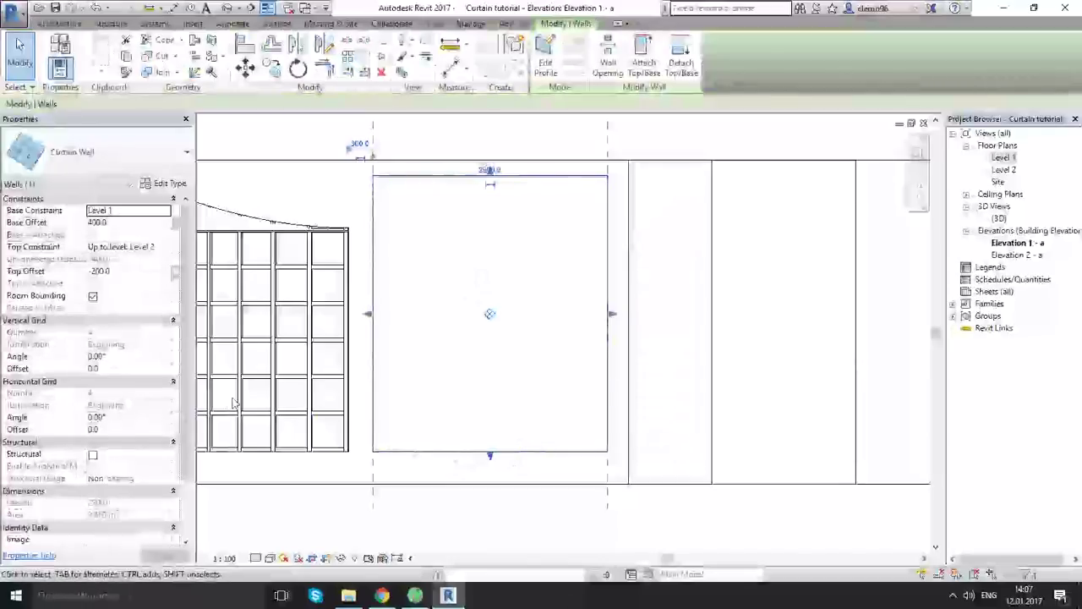
left_click(119, 221)
type("0.0")
left_click(459, 536)
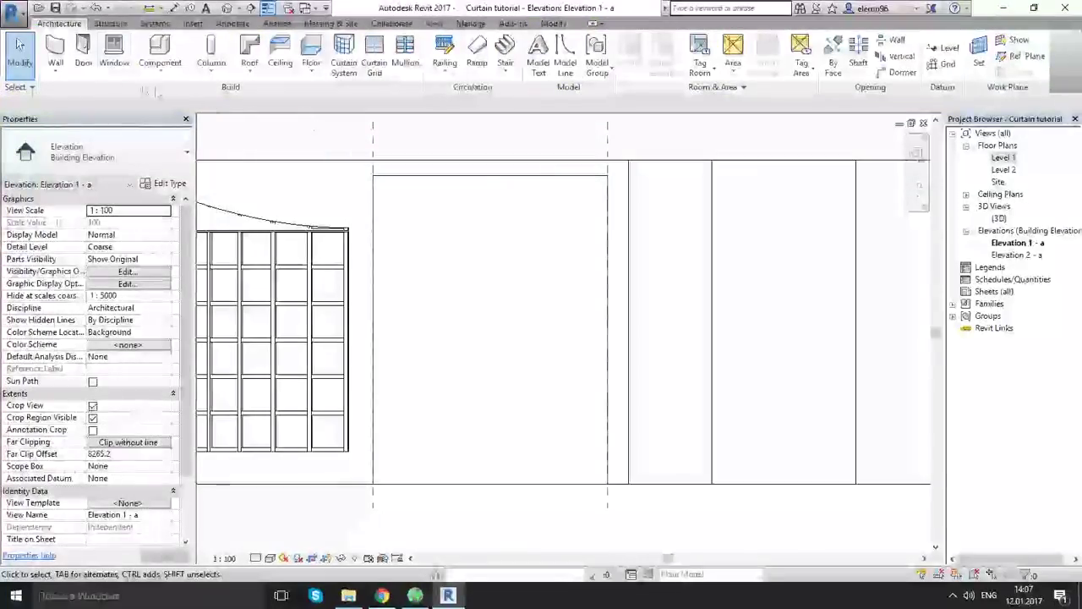
Place two full-width horizontal curtain grid lines, 1500 mm and 1000 mm below the top of the new curtain wall
left_click(374, 52)
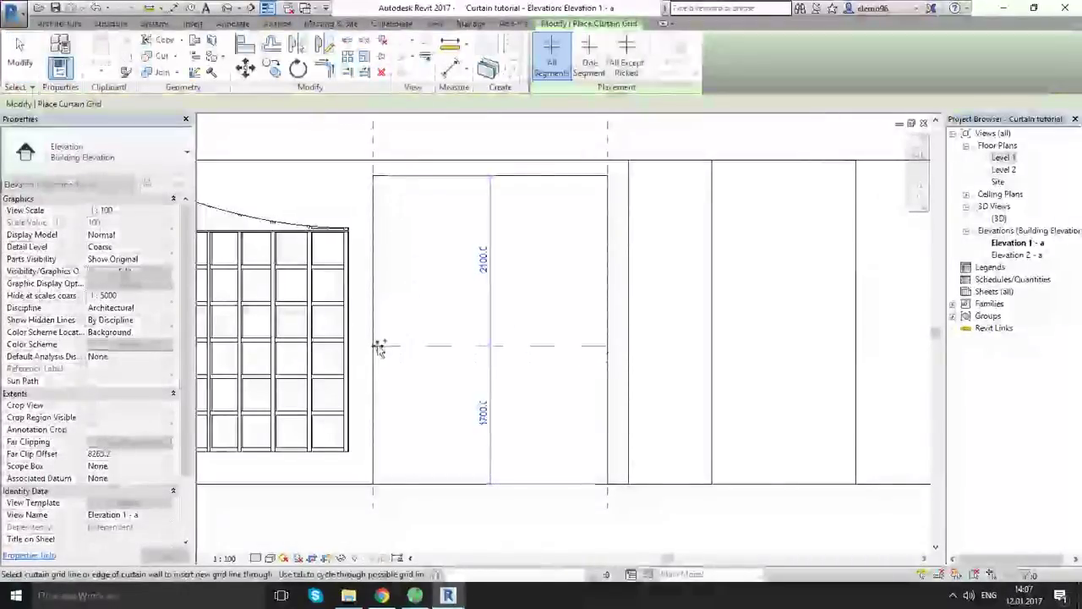
left_click(378, 296)
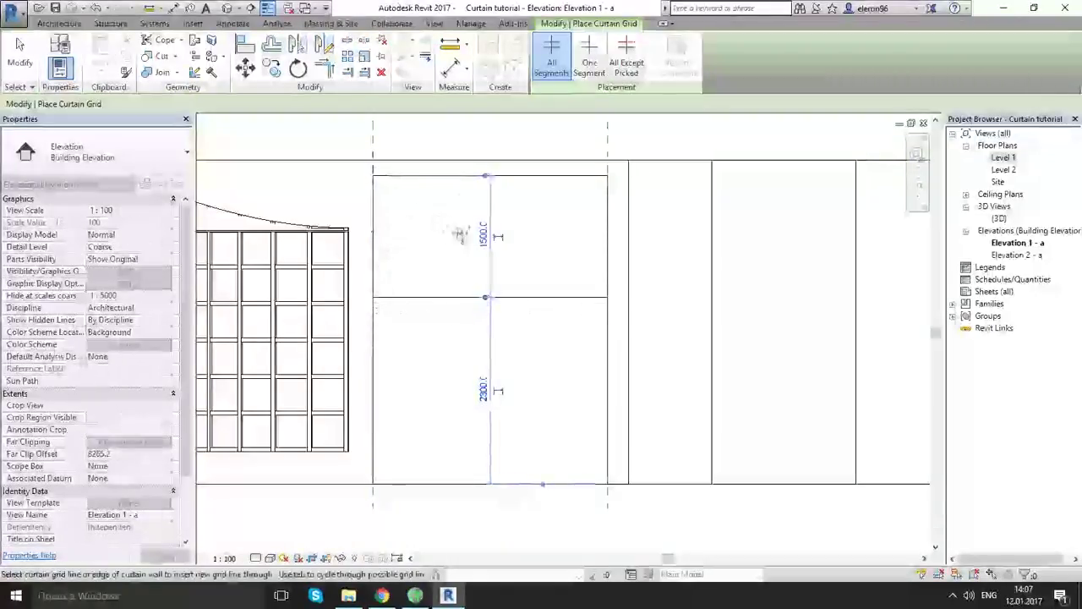
left_click(375, 257)
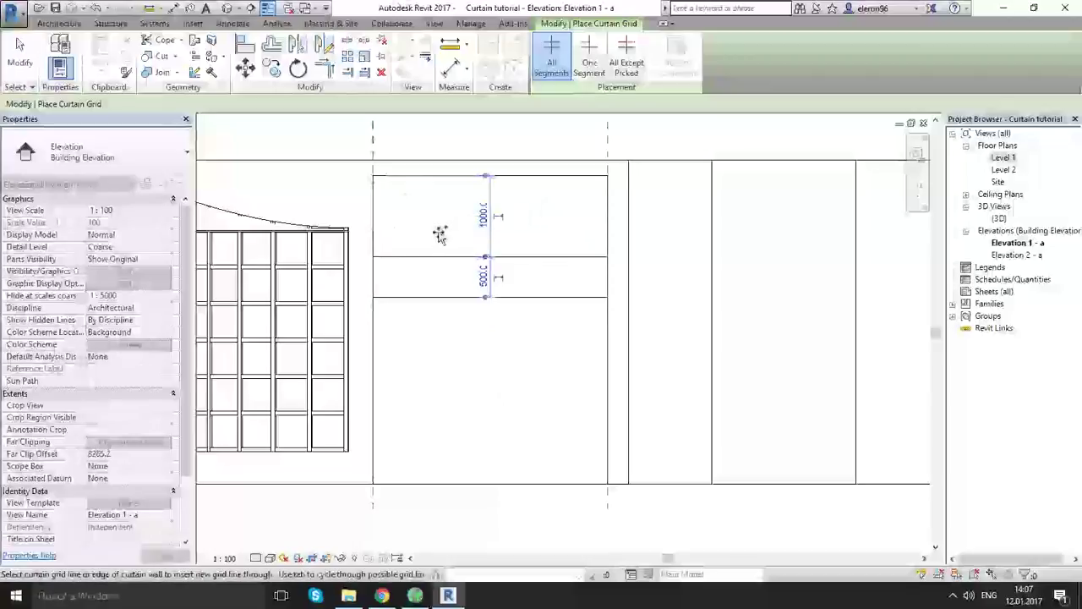
middle_click_drag(556, 289, 547, 301)
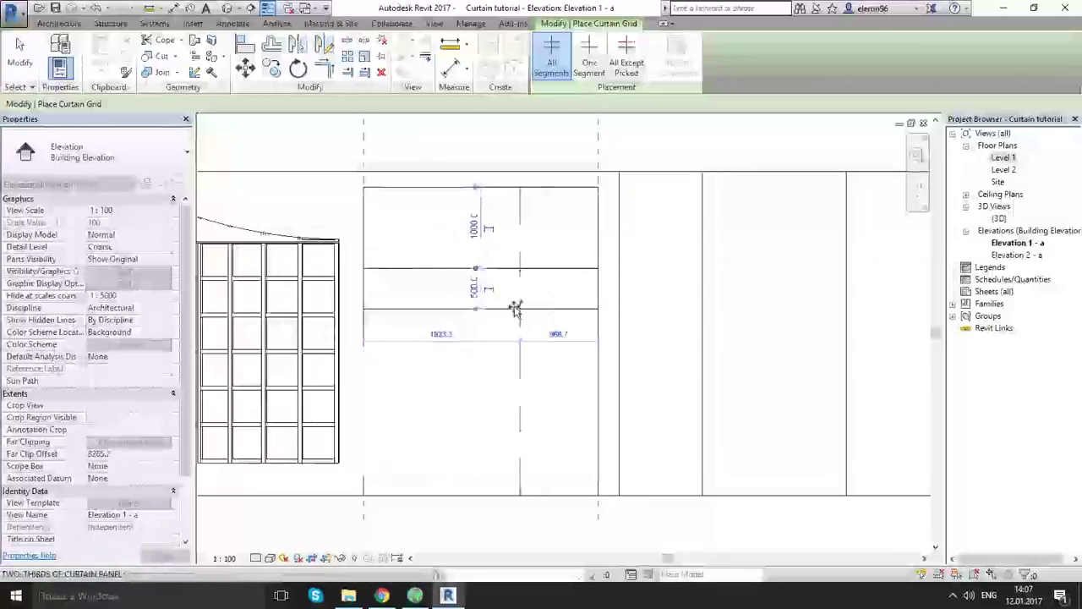
Add a One Segment vertical grid line at the middle of the top panel and try adding another in the bottom panel
left_click(596, 72)
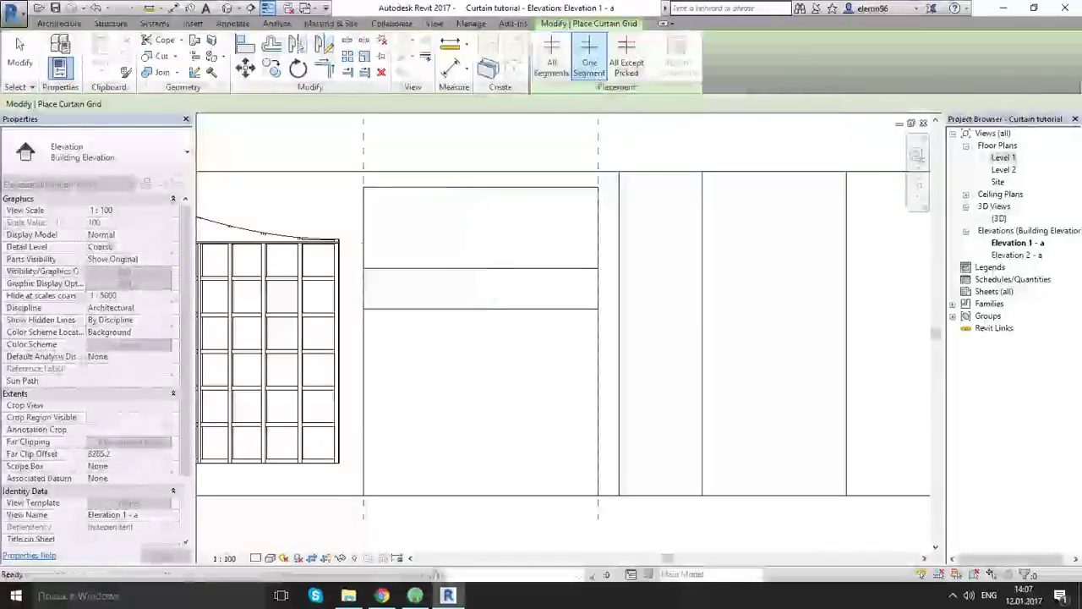
left_click(481, 266)
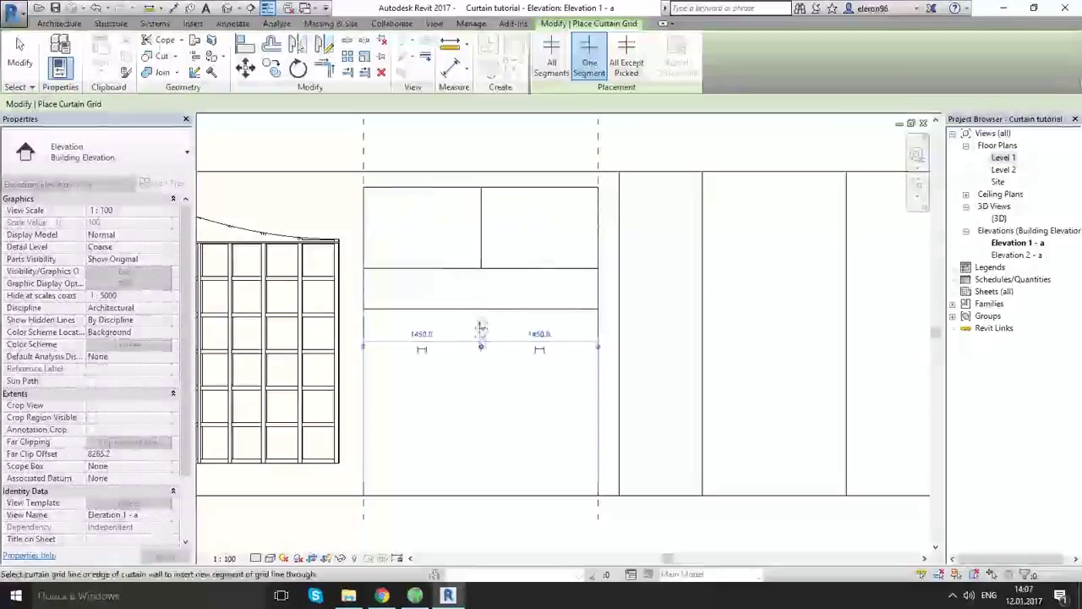
left_click(480, 338)
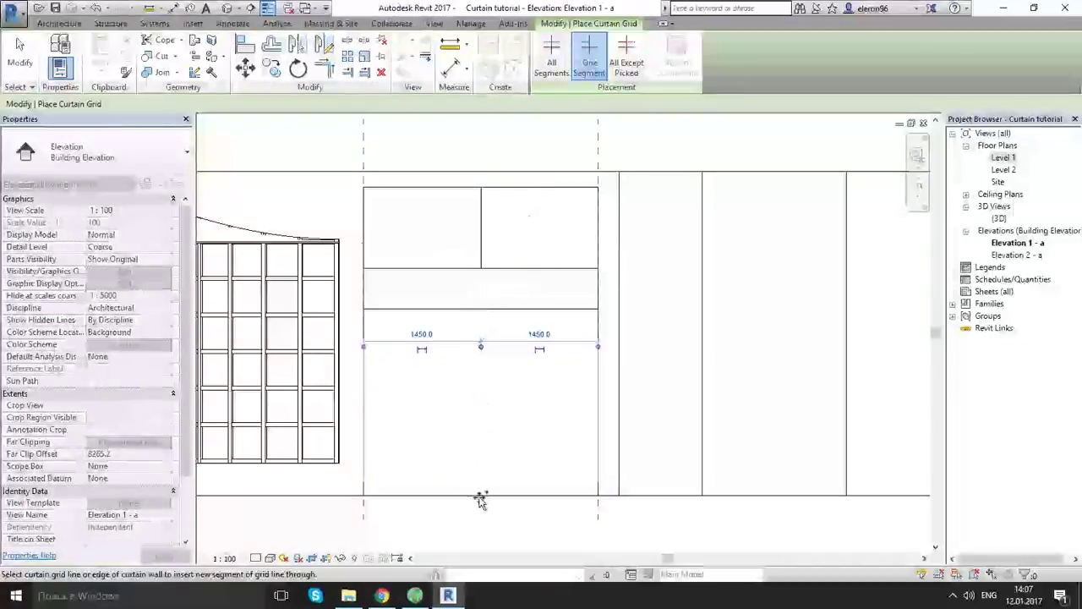
key("Escape")
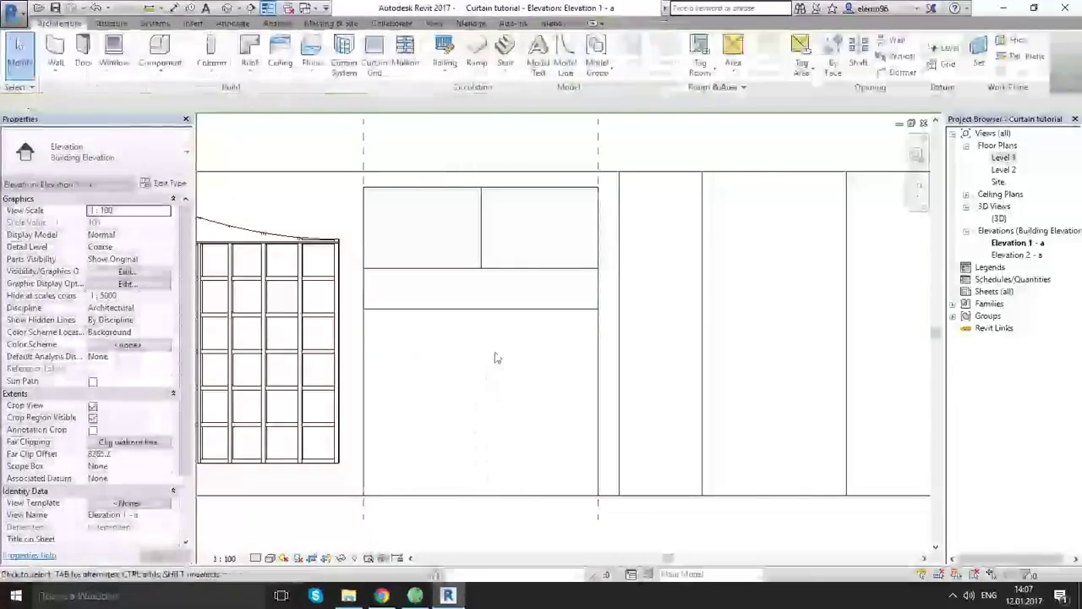
Delete the single-segment vertical grid line from the curtain wall
left_click(480, 244)
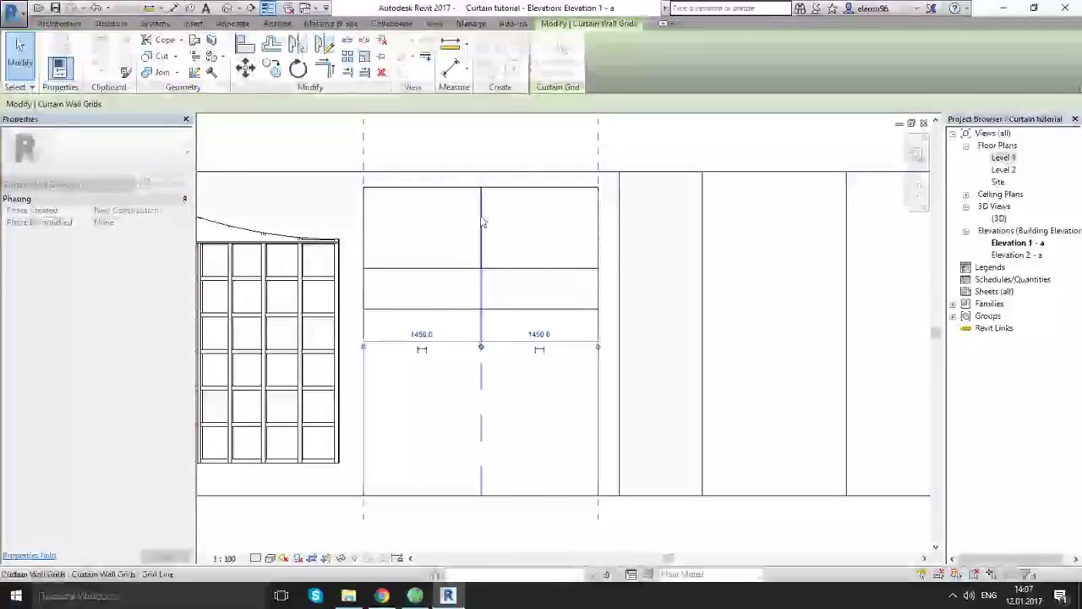
key("Escape")
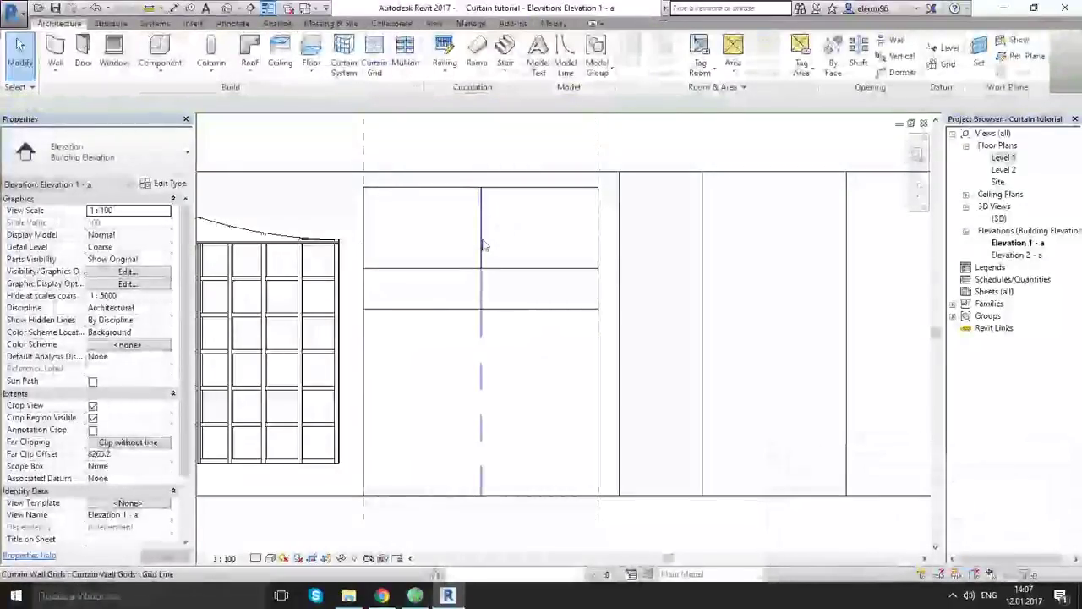
left_click(482, 244)
key("Delete")
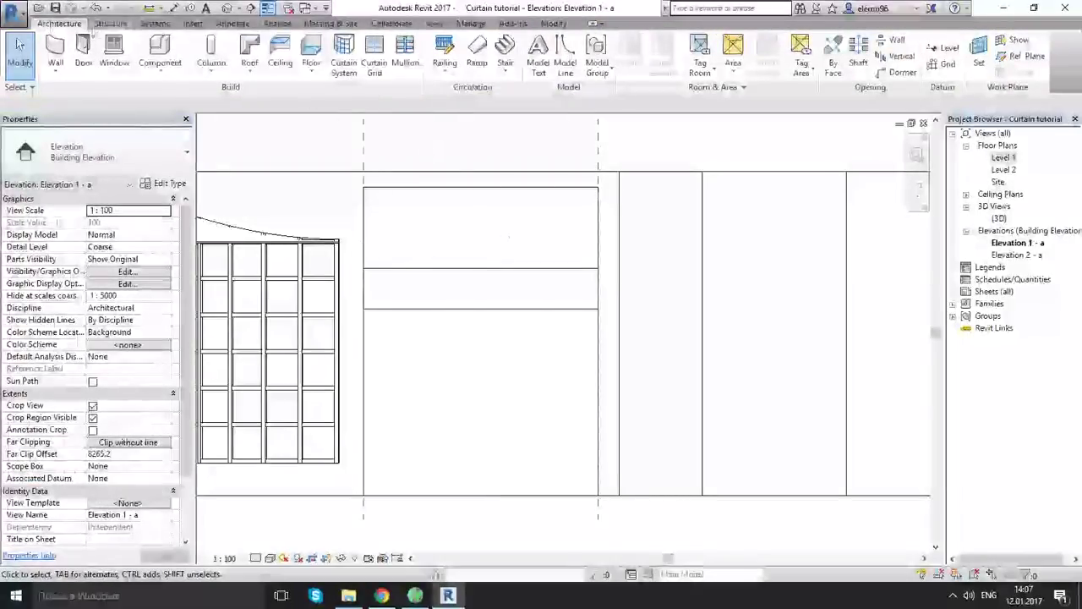
Place a vertical curtain grid line through all segments at the middle of the wall, 1450 mm from each side
left_click(374, 68)
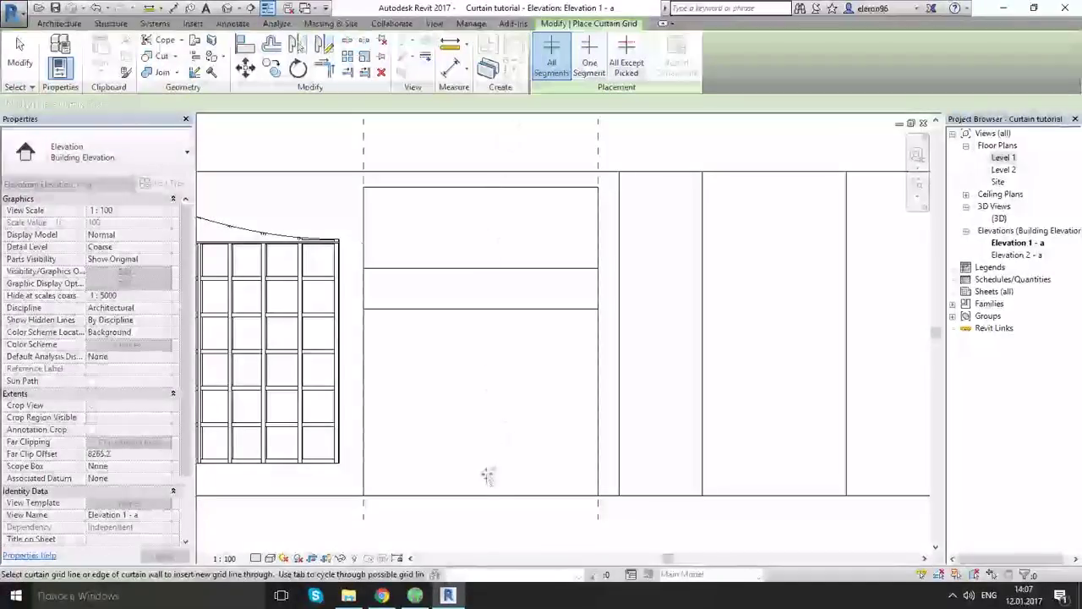
left_click(485, 495)
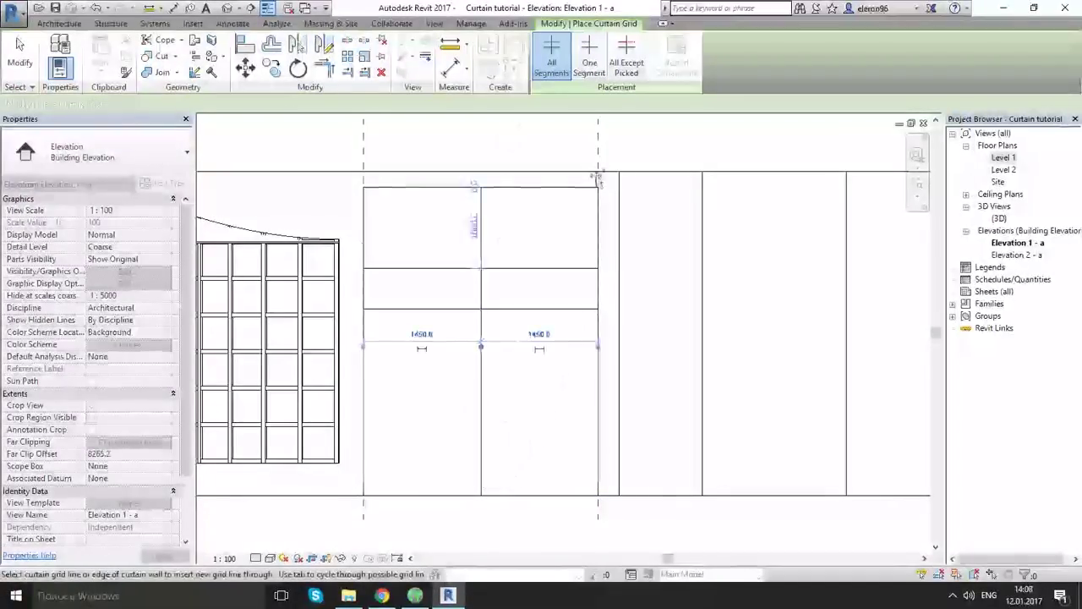
key("Escape")
Remove the central vertical grid line's segment within the 500 mm high middle band
left_click(482, 241)
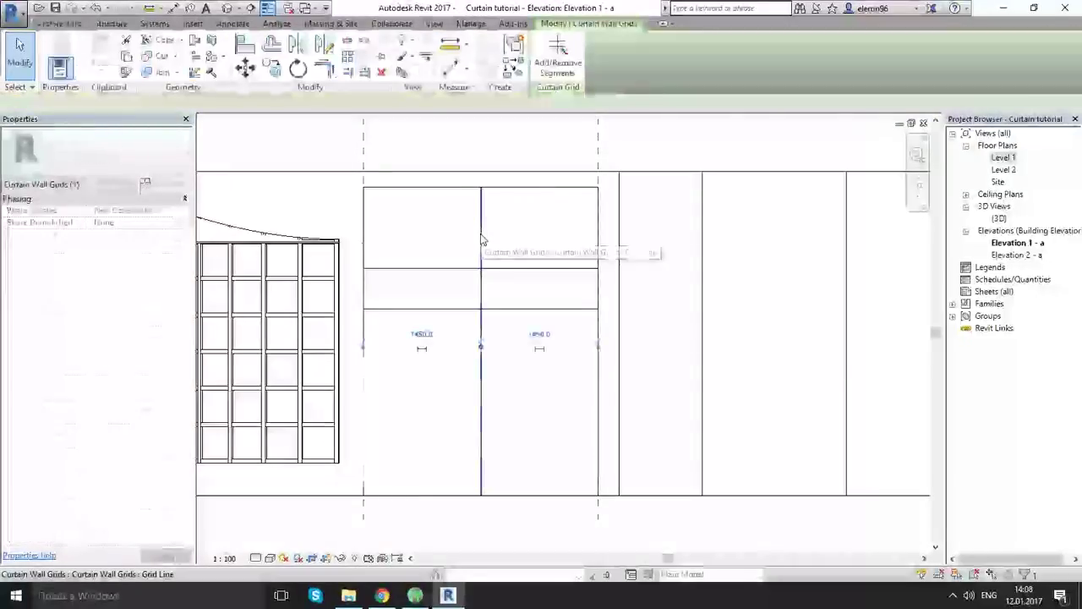
left_click(567, 72)
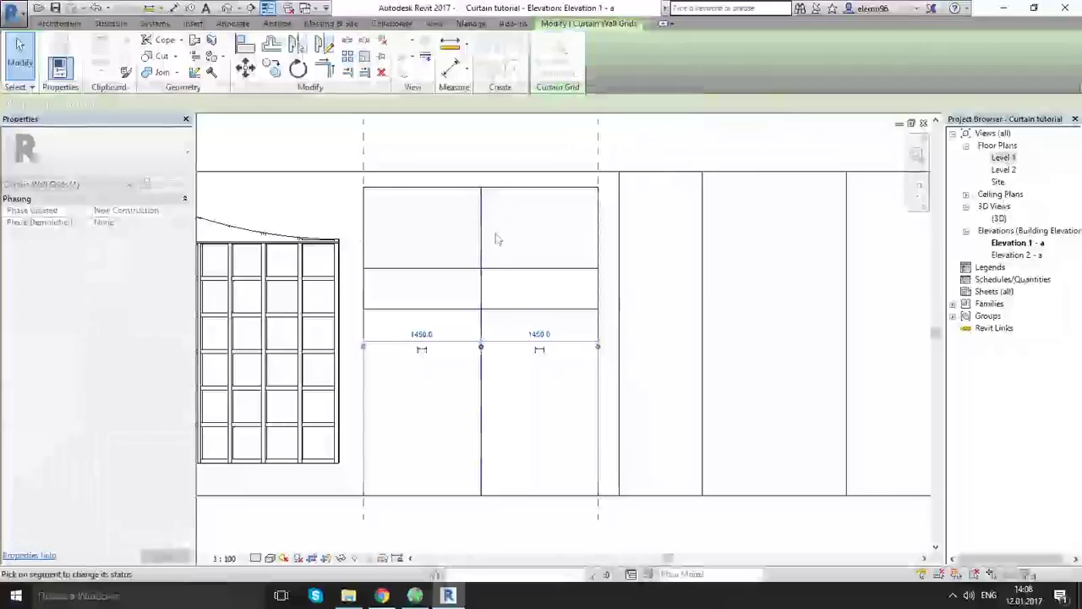
left_click(484, 295)
key("Escape")
key("Escape")
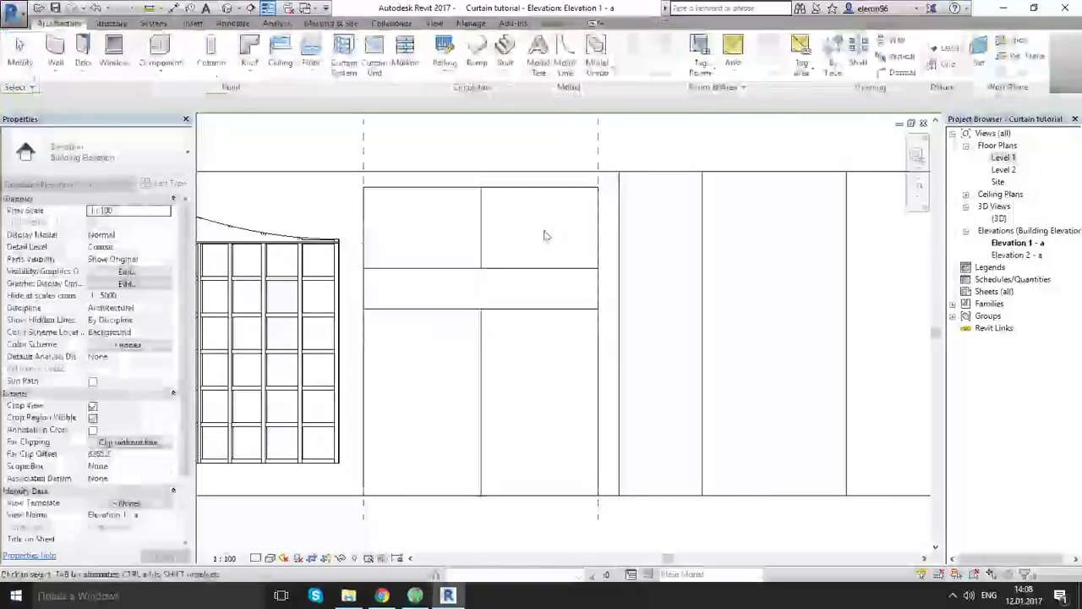
Place One Segment vertical grid lines in the bottom panels, 300 mm to either side of the central grid line
middle_click_drag(554, 345, 552, 325)
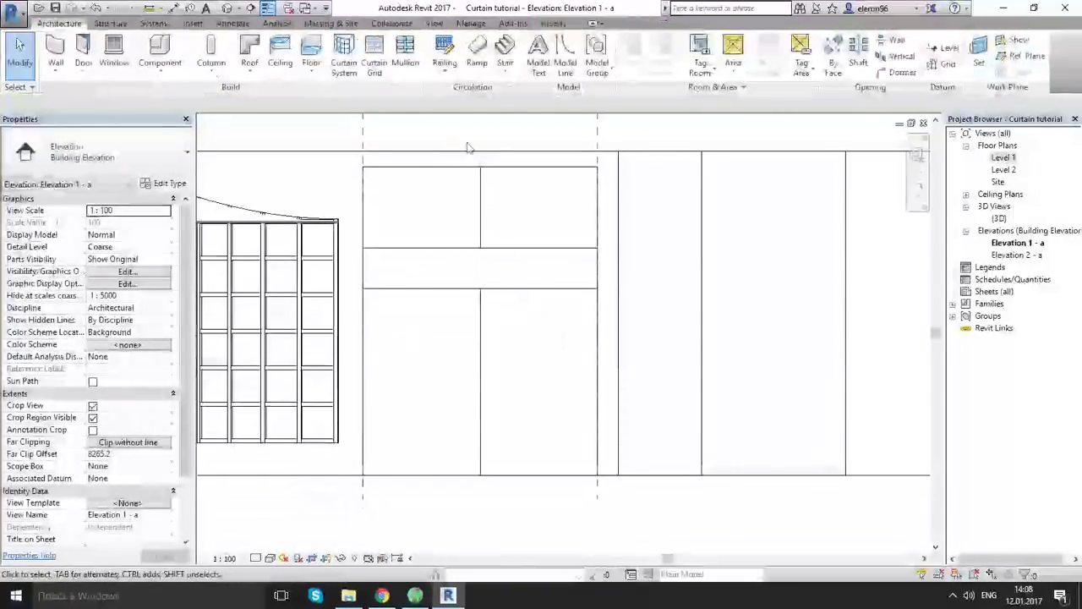
left_click(375, 56)
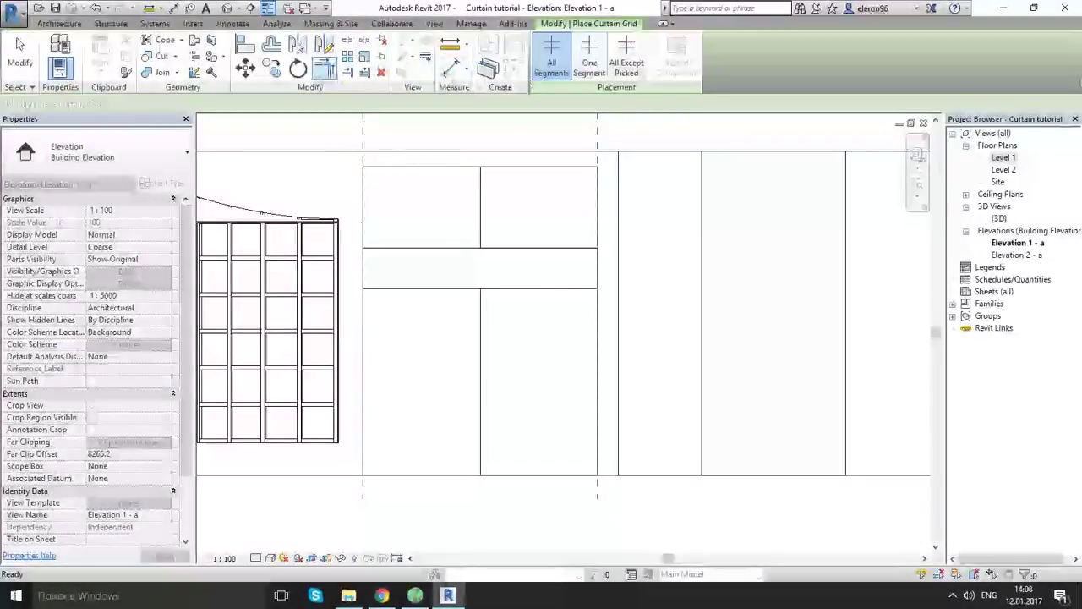
left_click(589, 66)
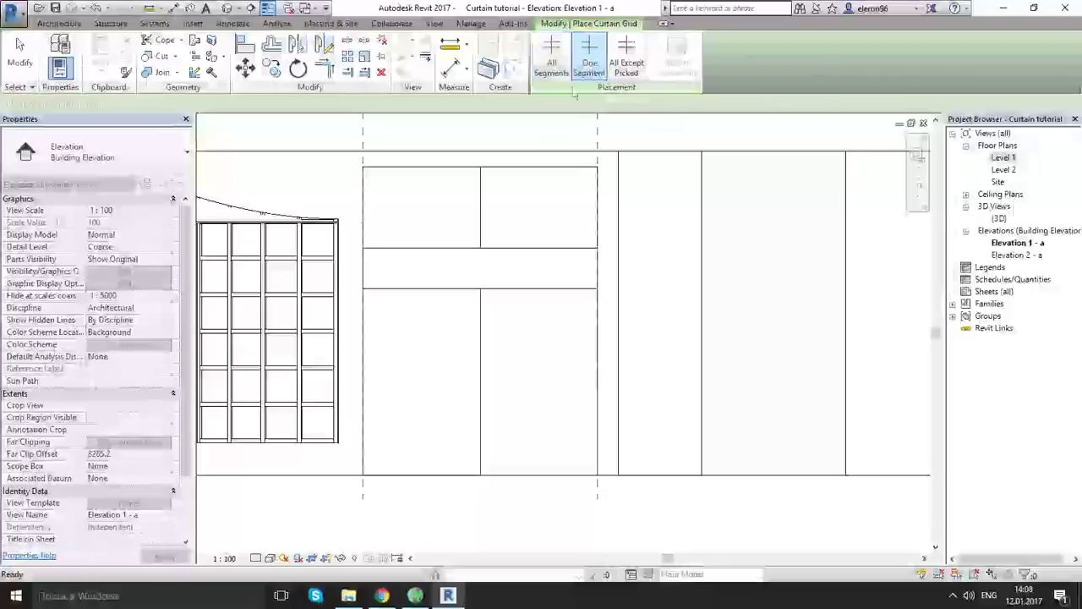
left_click(459, 474)
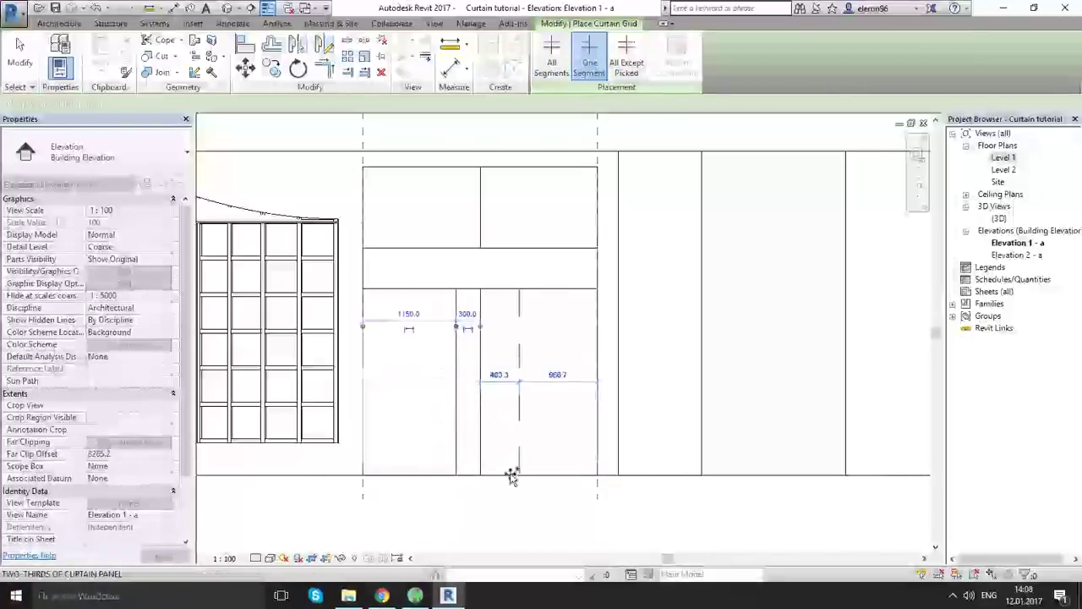
left_click(510, 475)
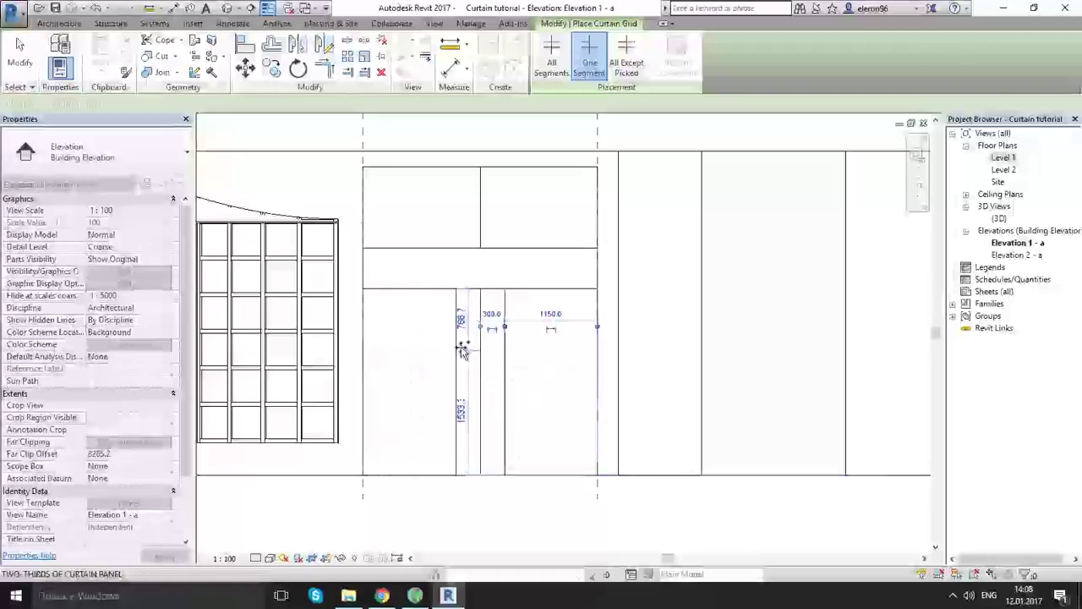
Place a horizontal grid line across all segments, 2000 mm above the curtain wall's base
left_click(552, 65)
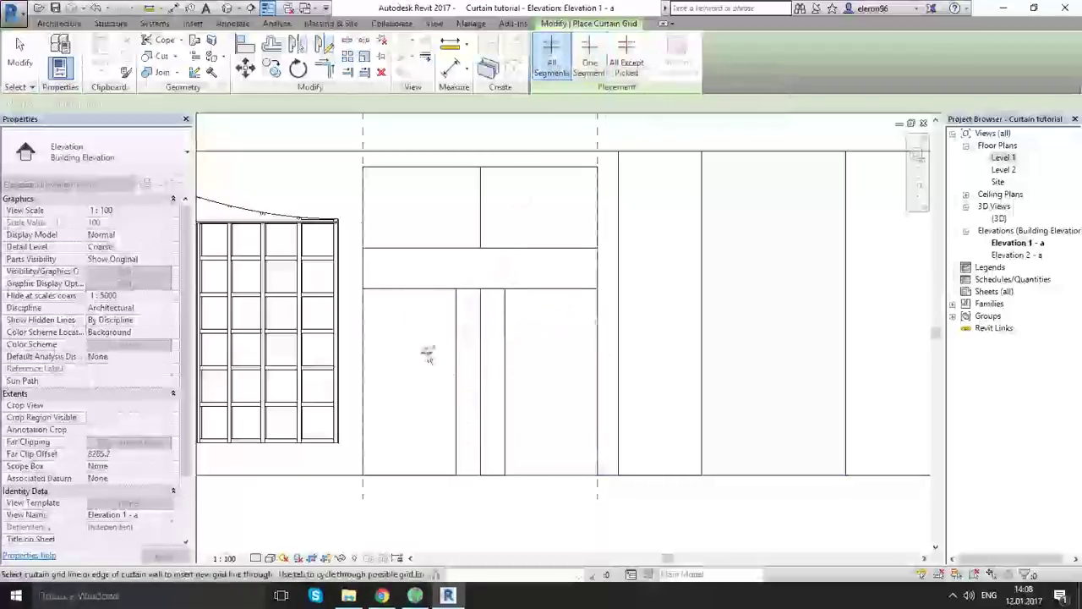
left_click(366, 313)
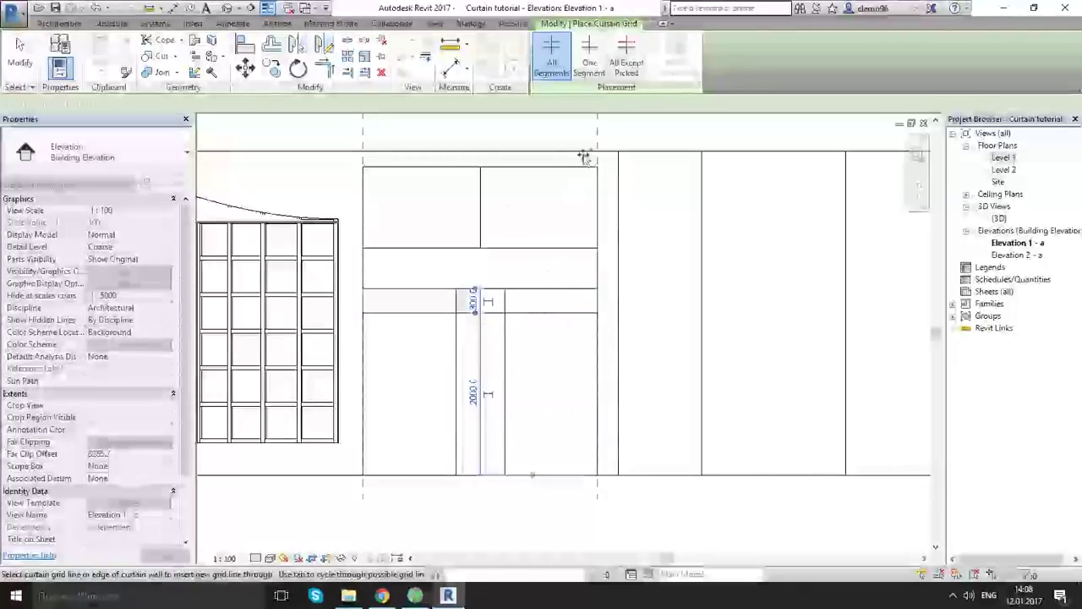
key("Escape")
key("Escape")
Remove the central vertical grid line's two segments below the middle band, between the two flanking grid lines
left_click(481, 333)
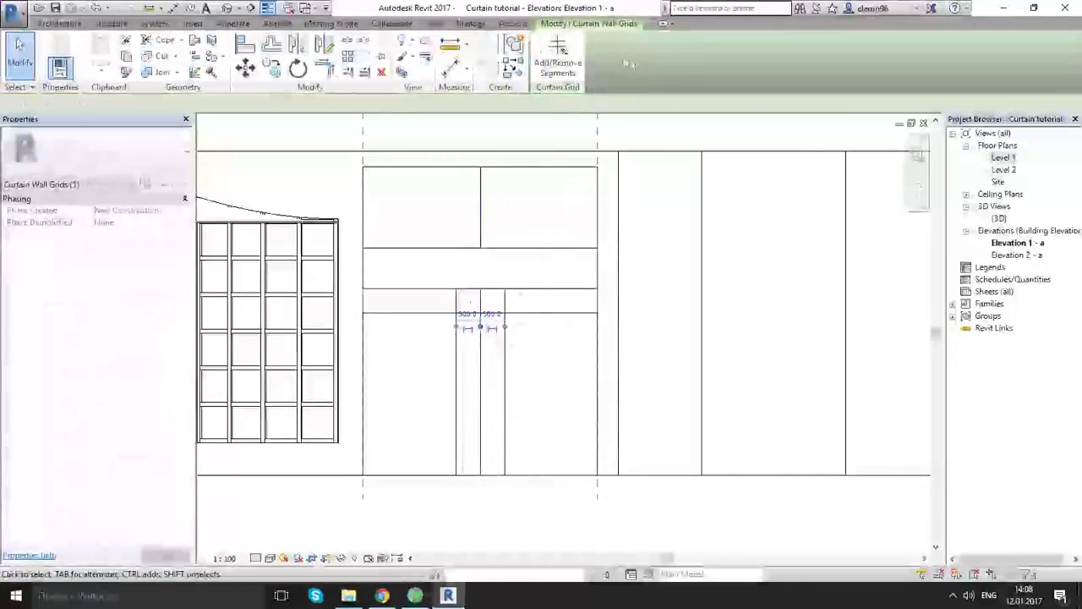
left_click(558, 59)
left_click(495, 311)
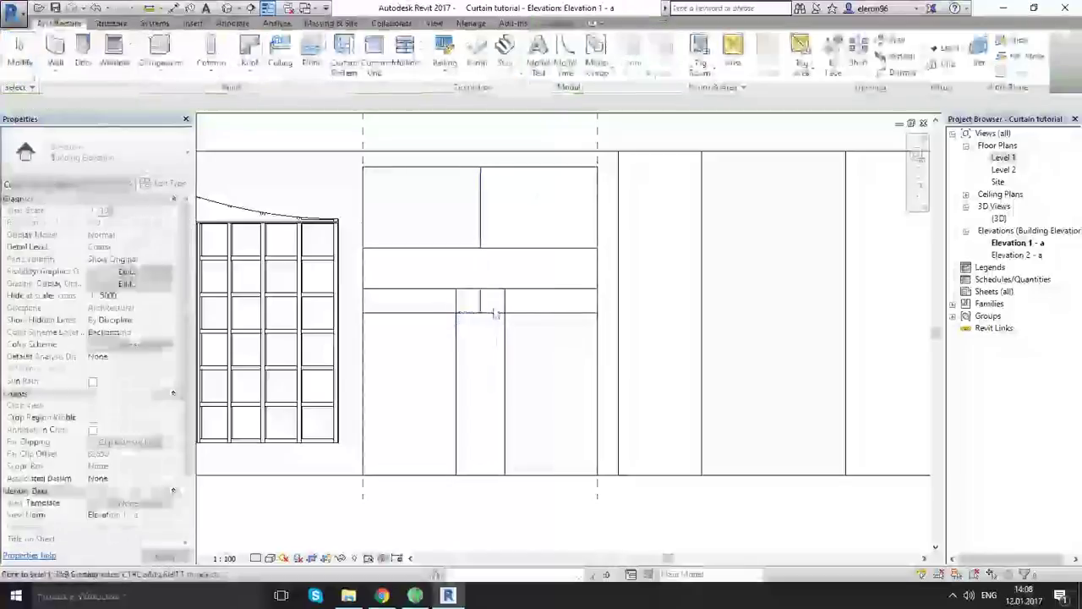
left_click(481, 307)
left_click(557, 64)
left_click(483, 306)
left_click(551, 311)
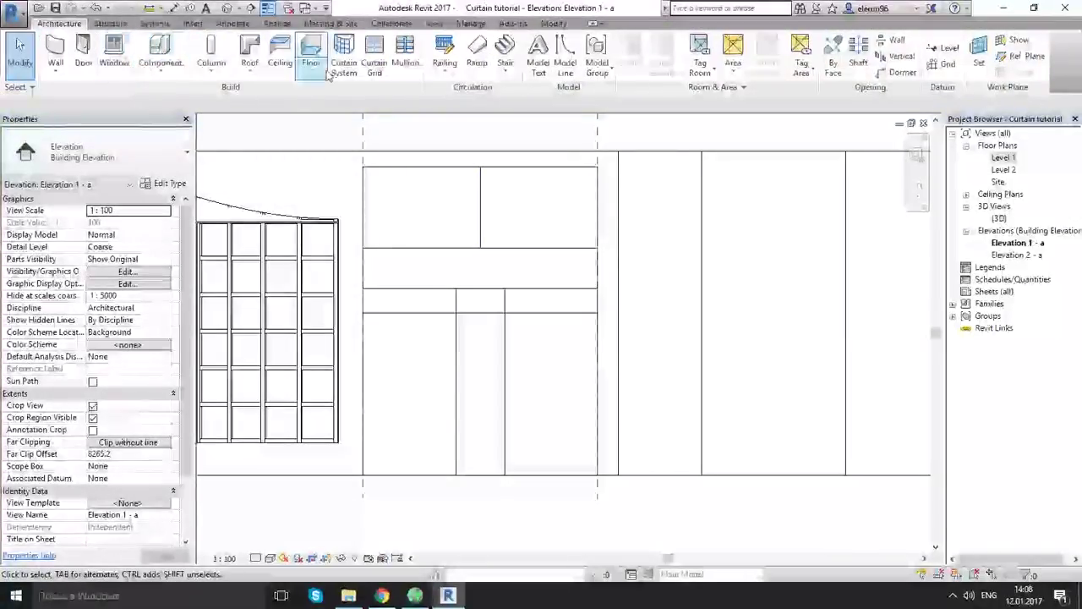
Add One Segment horizontal grid lines near the base of the two wide lower panels, the left one 100 mm above the base
left_click(373, 53)
left_click(589, 61)
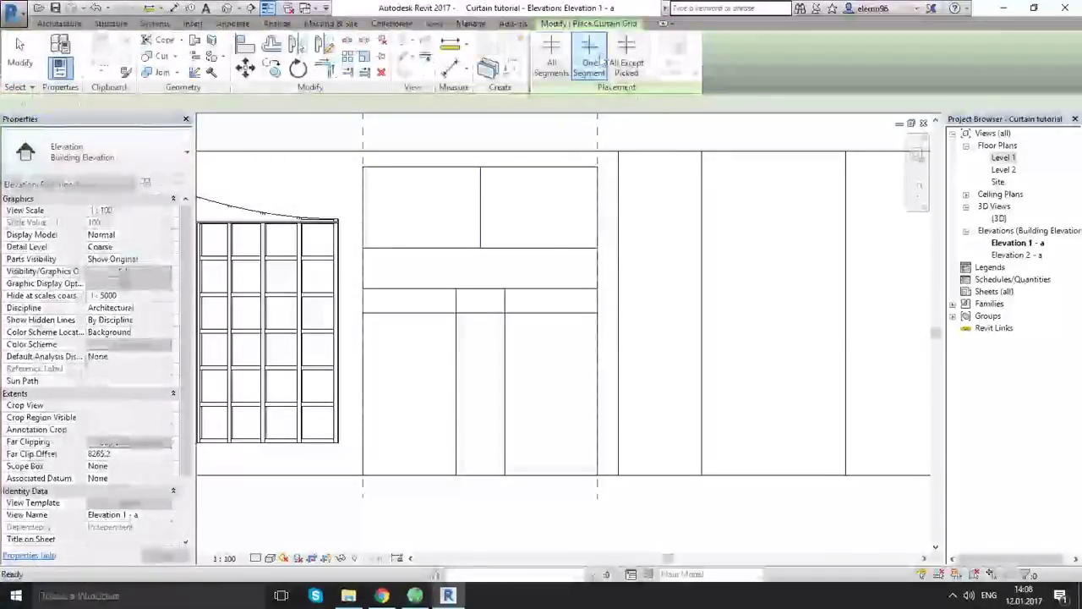
left_click(481, 466)
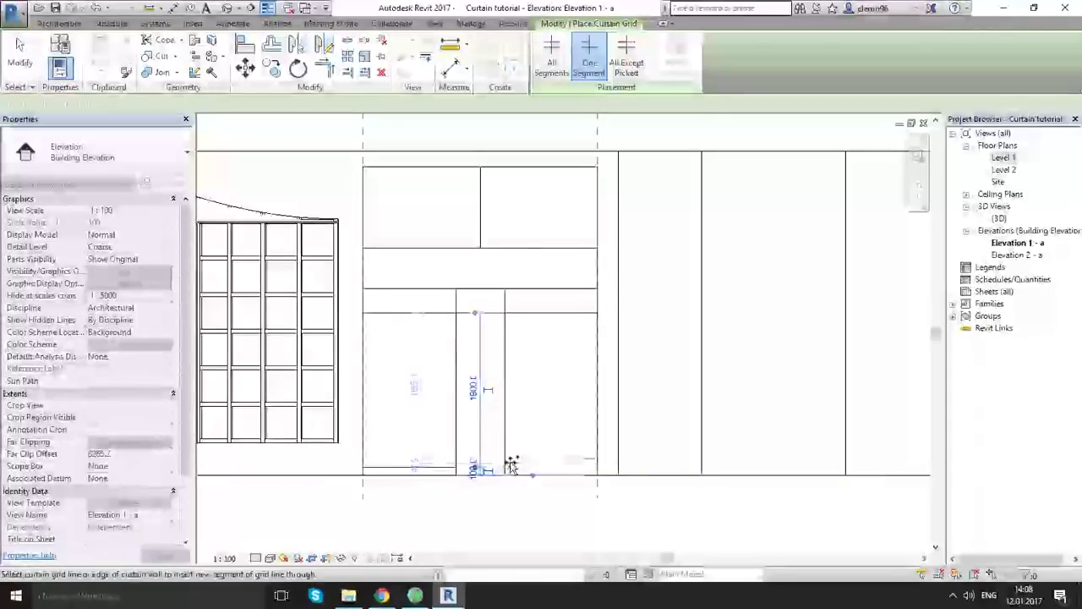
scroll(511, 469, "up", 5)
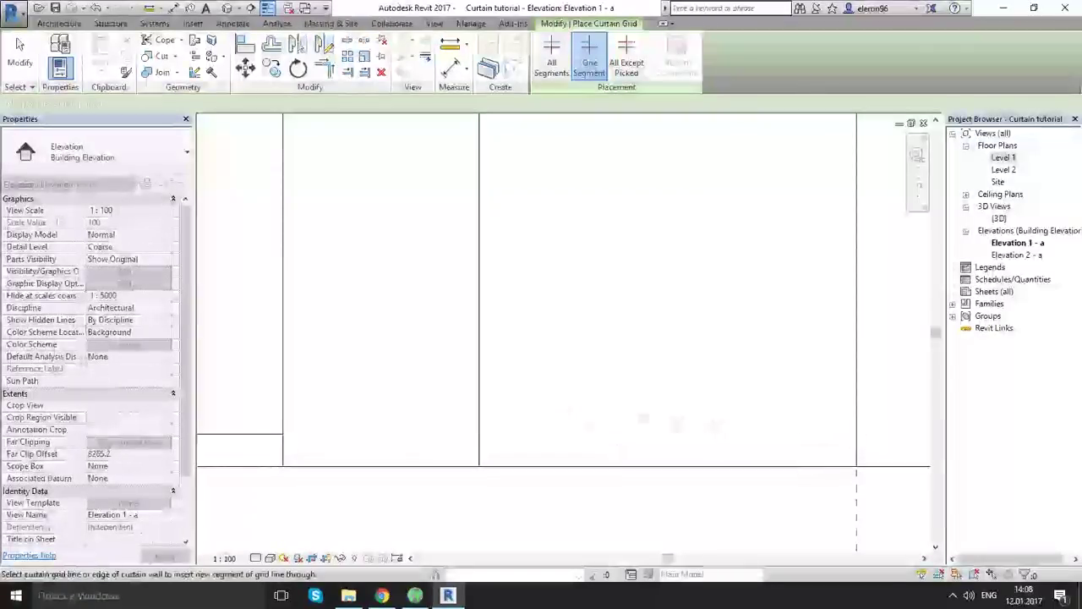
left_click(480, 439)
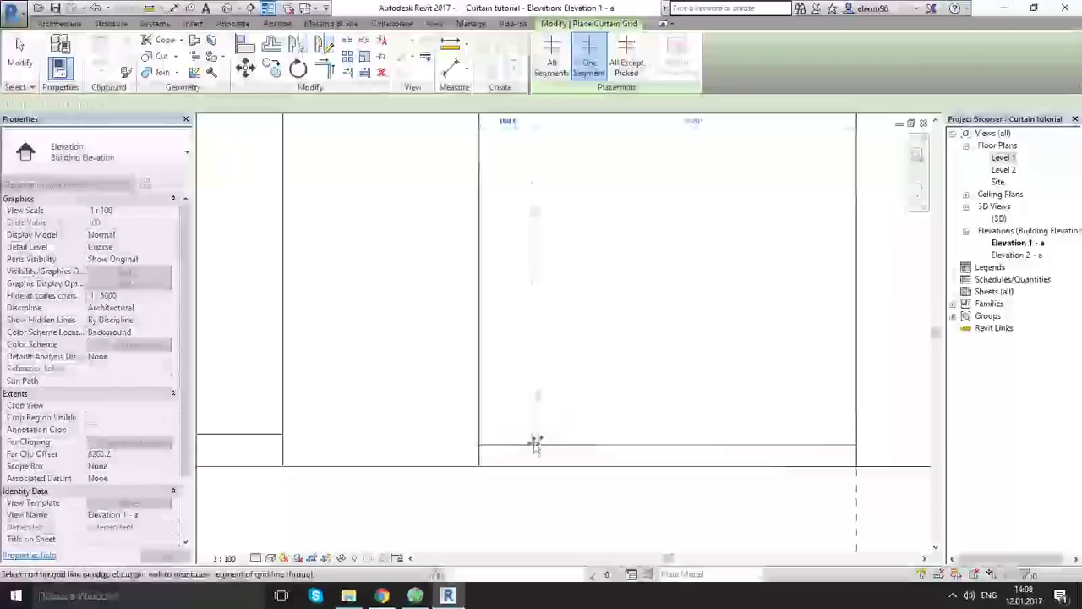
Try to move the lower horizontal grid line of the right wide panel level with the left panel's line
key("Escape")
left_click(513, 445)
scroll(560, 389, "down", 2)
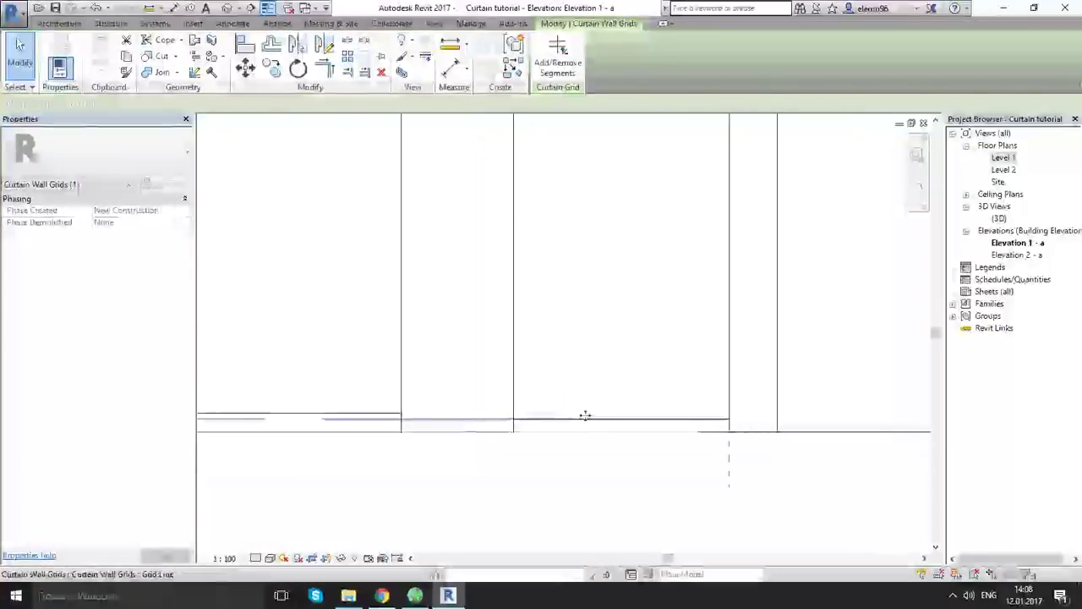
scroll(630, 377, "down", 2)
middle_click_drag(613, 377, 662, 399)
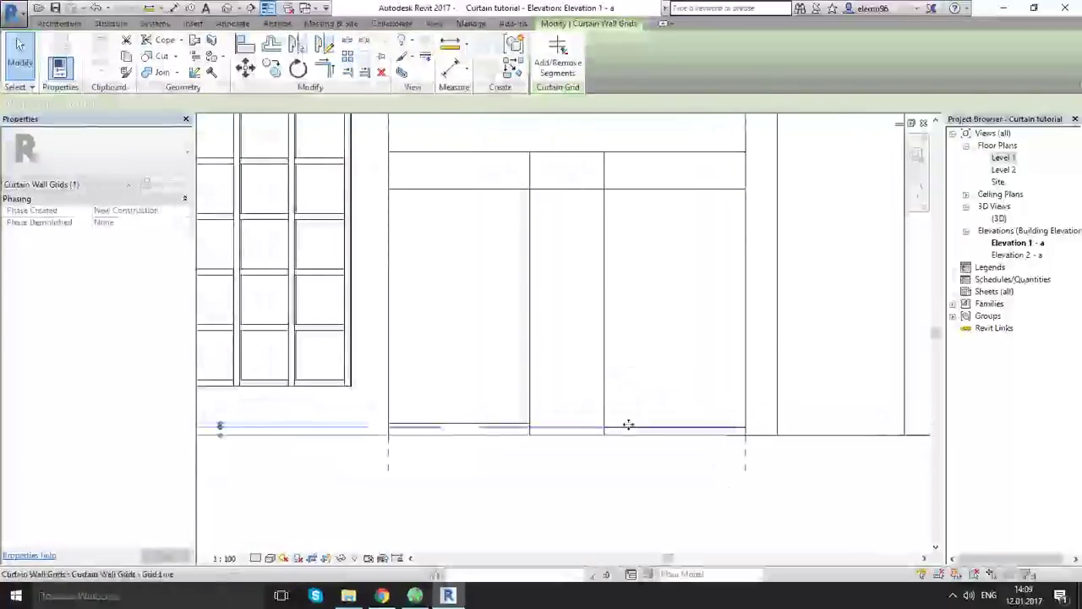
mouse_move(628, 421)
left_mouse_down()
mouse_move(637, 406)
mouse_move(635, 426)
left_mouse_up()
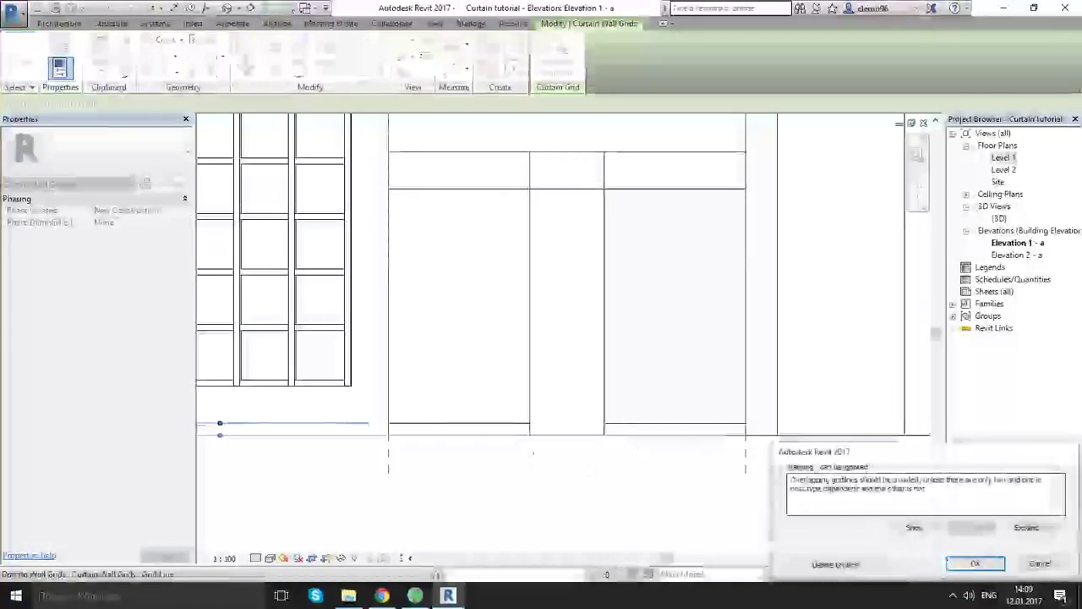
left_click(1026, 564)
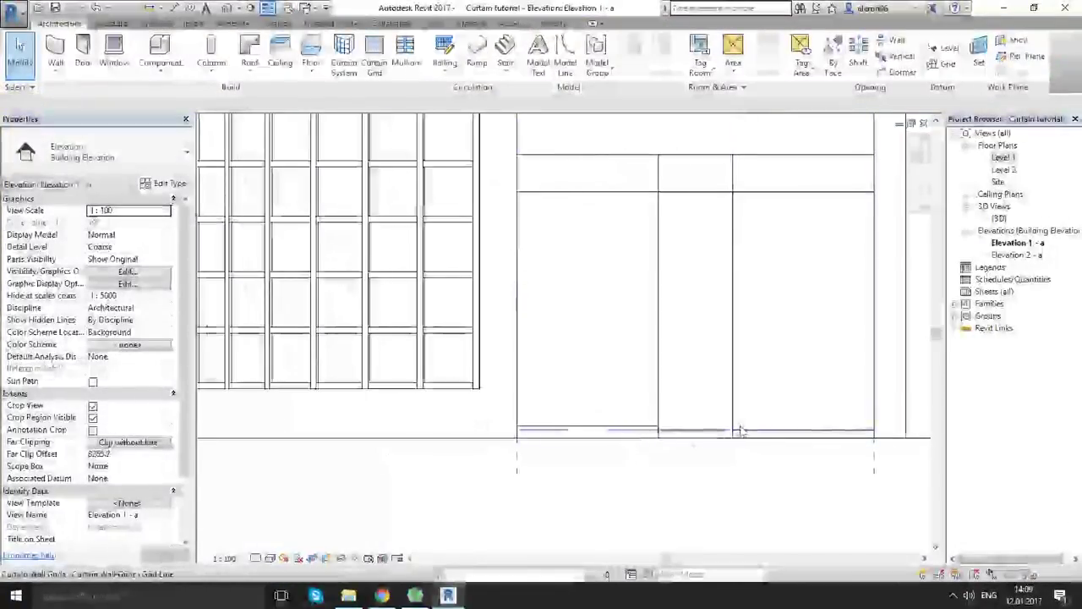
Try to match the right panel's lower grid line to the left one's height above the base through its dimension, and delete the overlapping line
middle_click_drag(407, 428, 520, 435)
scroll(287, 449, "up", 7)
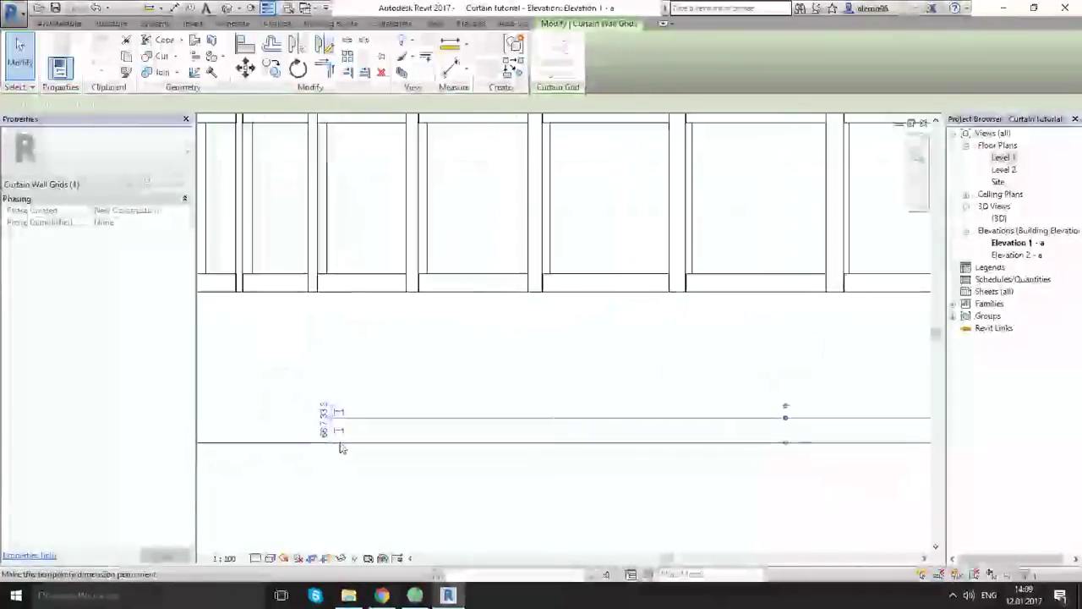
scroll(420, 446, "down", 3)
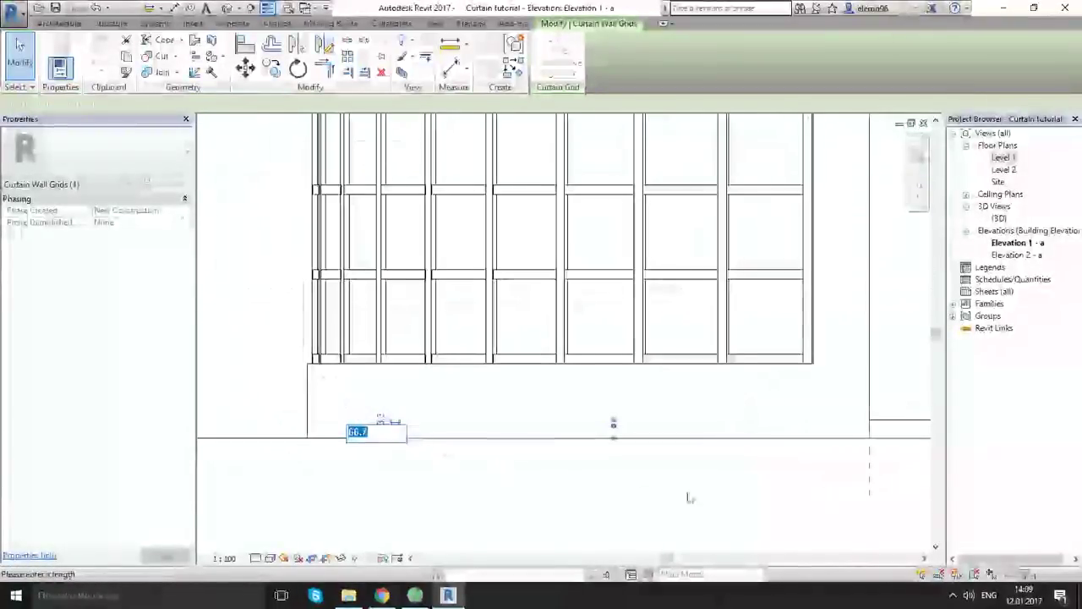
middle_click_drag(688, 500, 605, 488)
scroll(341, 448, "up", 2)
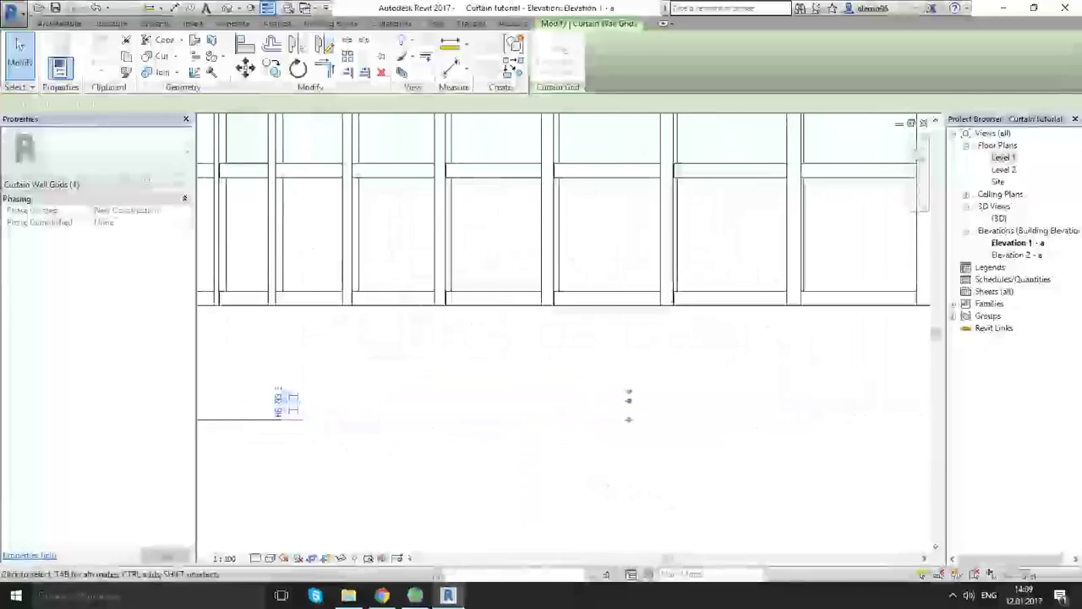
scroll(623, 450, "down", 2)
middle_click_drag(742, 478, 509, 478)
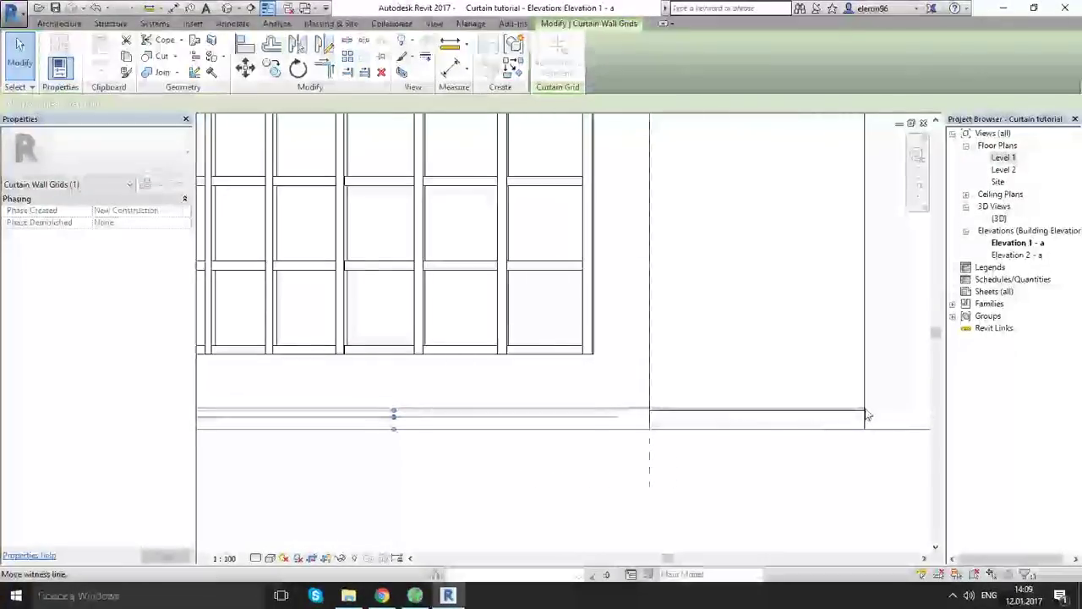
left_click_drag(865, 411, 865, 410)
middle_click_drag(439, 459, 695, 454)
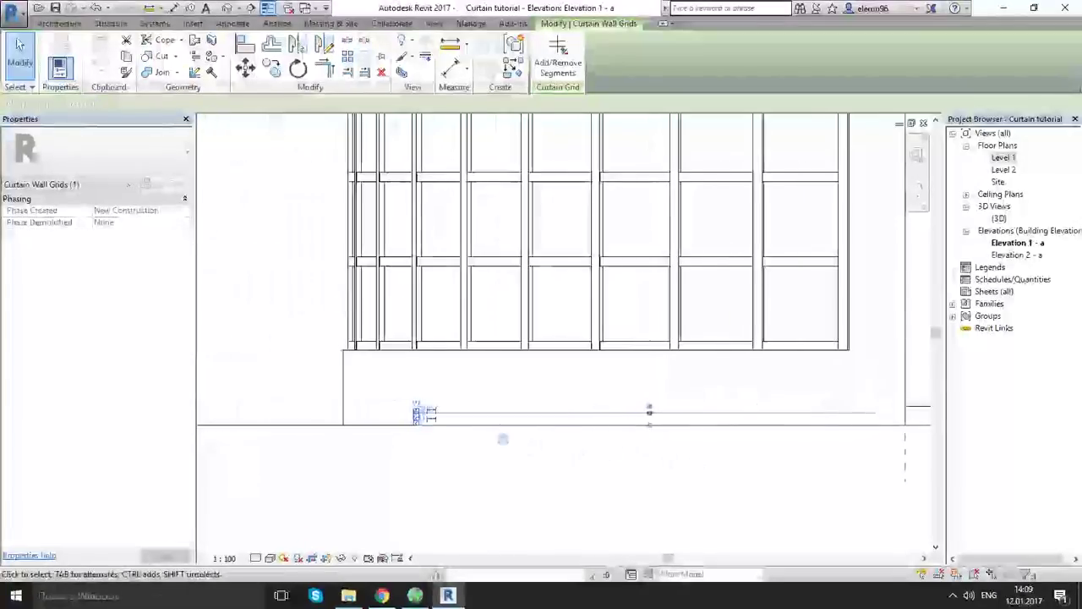
type("10")
key("Return")
left_click(846, 565)
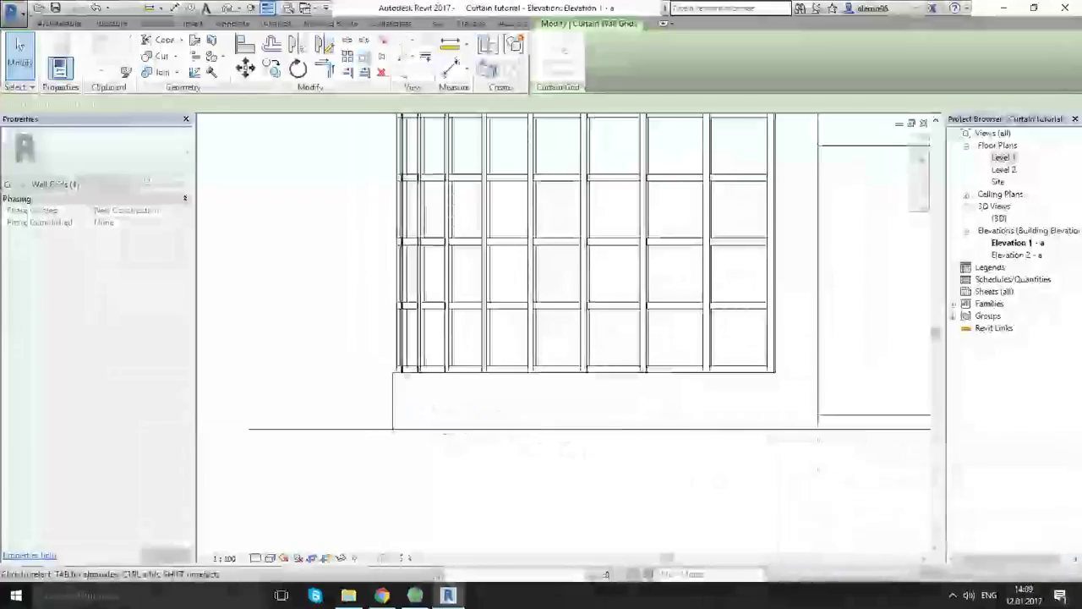
Replace the left panel's lower grid line with an All Segments horizontal grid line 80 mm above the curtain wall's base
middle_click_drag(846, 456, 396, 436)
scroll(670, 384, "up", 2)
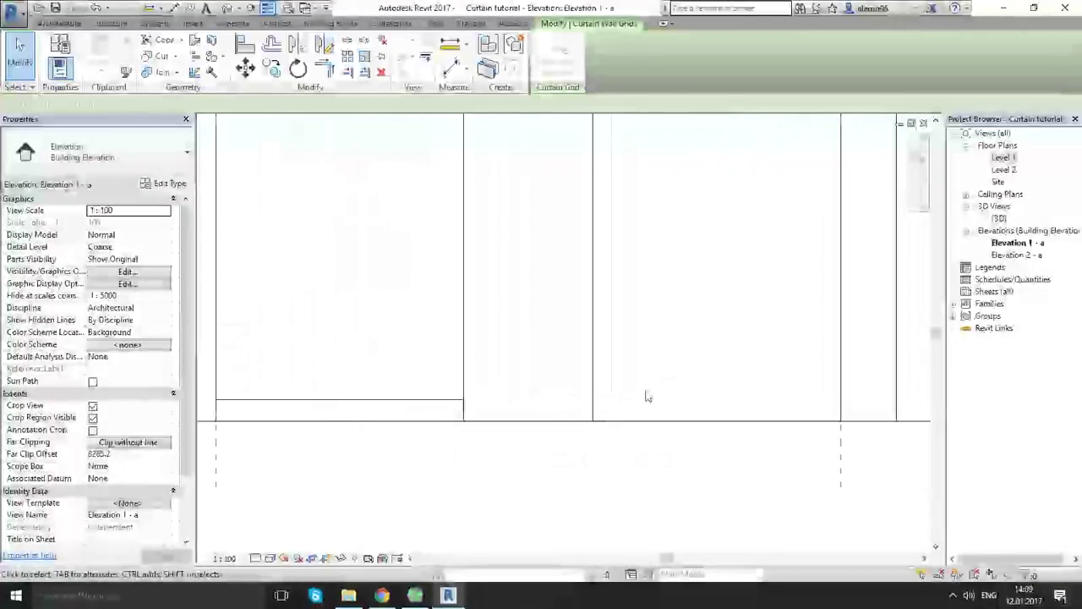
left_click(451, 401)
key("Delete")
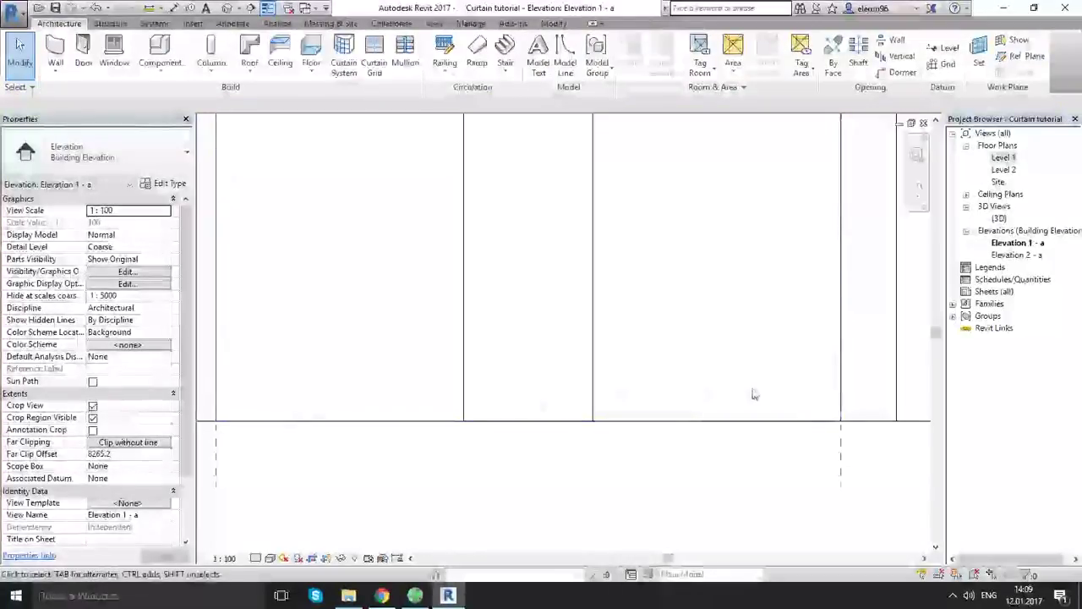
left_click(375, 56)
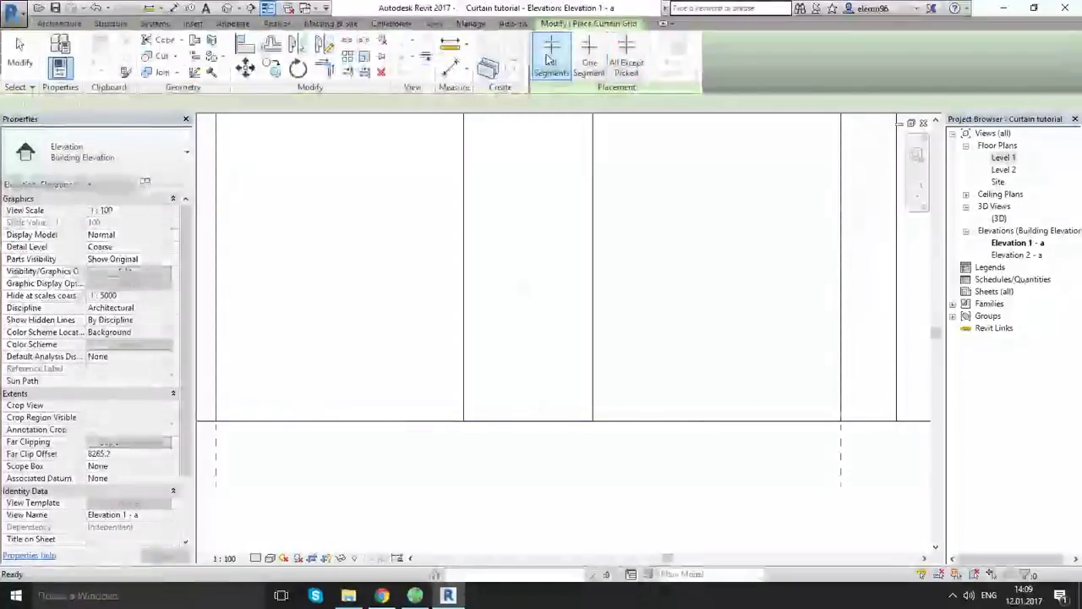
left_click(216, 404)
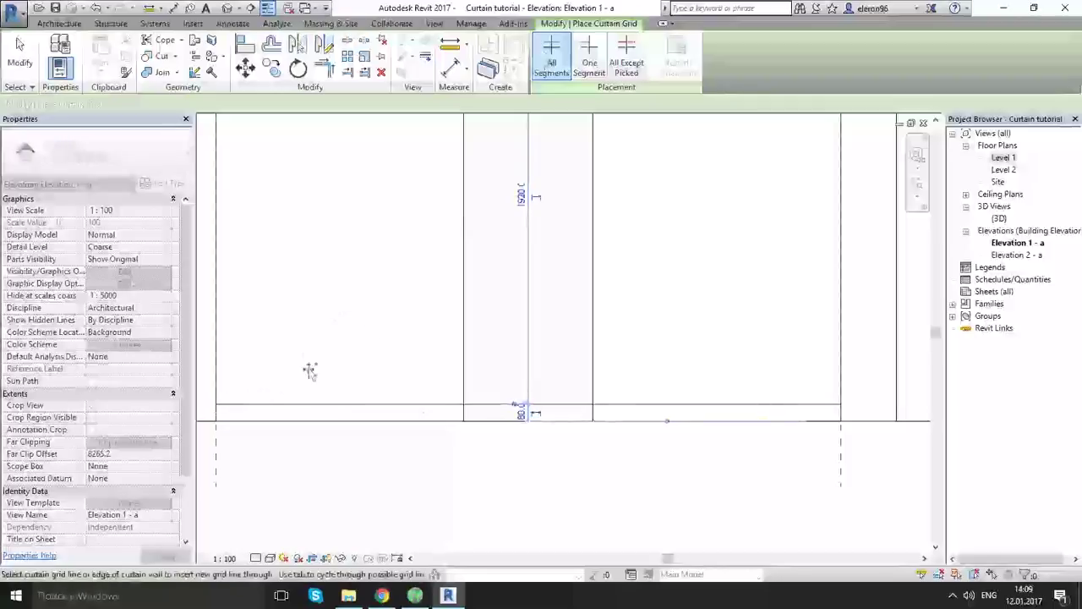
Remove the lowest horizontal grid line's middle segment between the two flanking vertical grid lines
key("Escape")
left_click(483, 405)
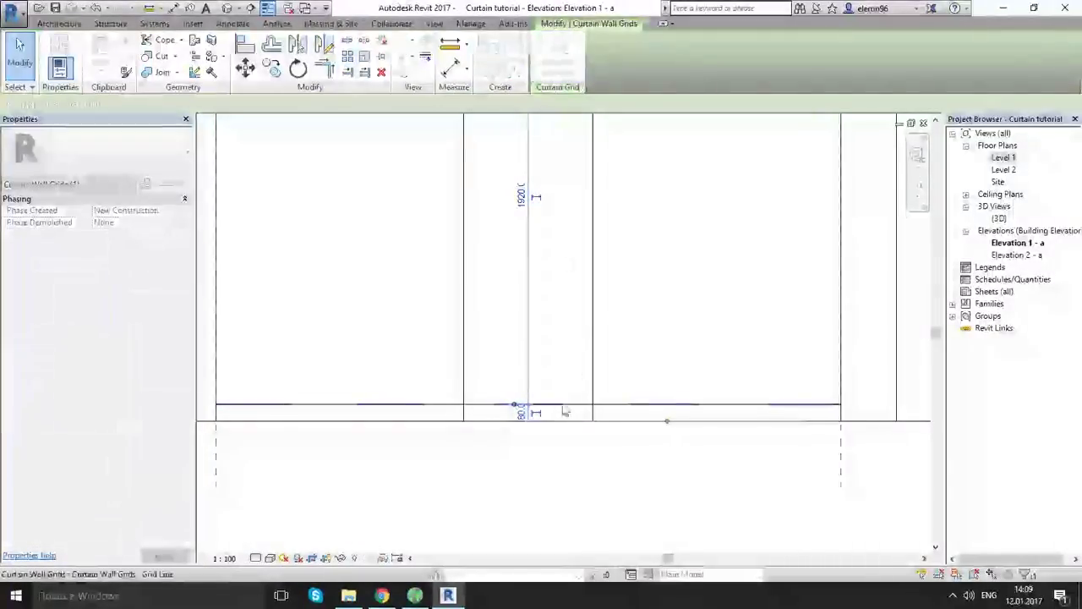
key("Delete")
scroll(601, 450, "down", 4)
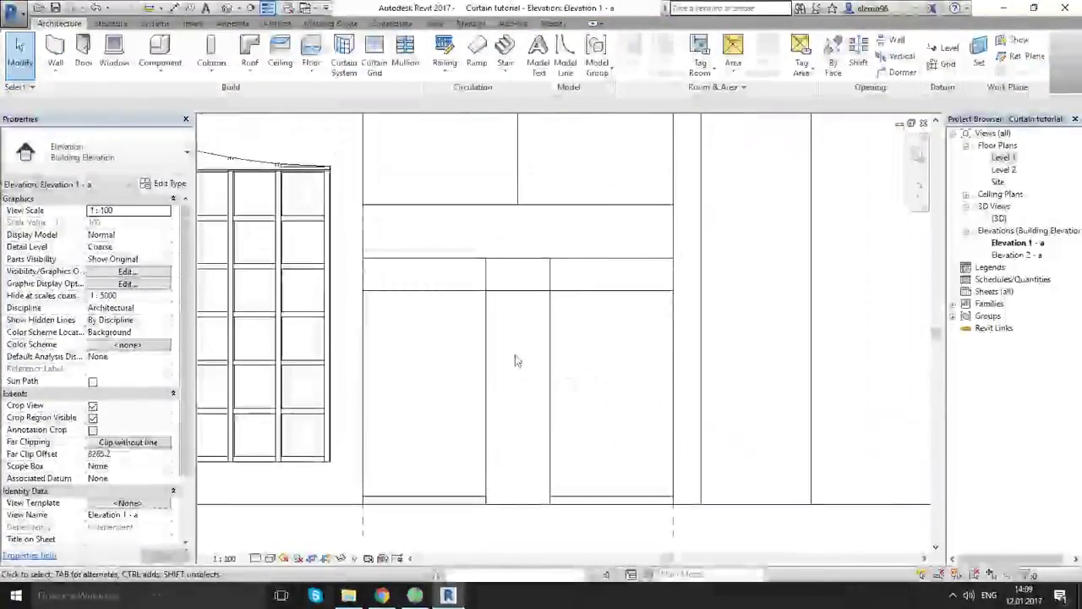
scroll(533, 393, "down", 2)
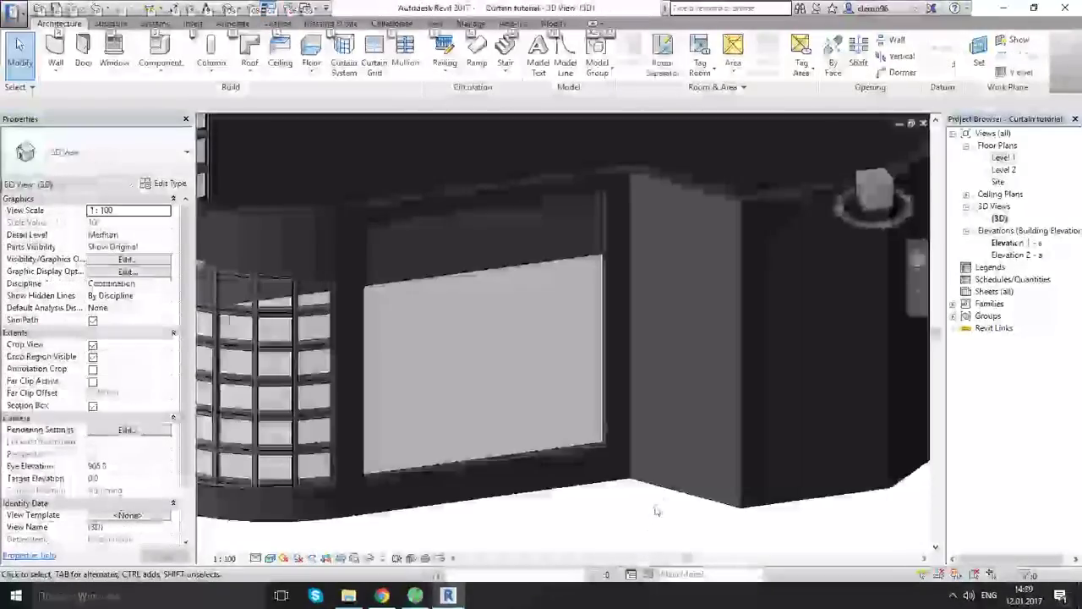
Open the Level 1 floor plan and go from its elevation mark to the Elevation 1 - a view
middle_click_drag(677, 499, 681, 495)
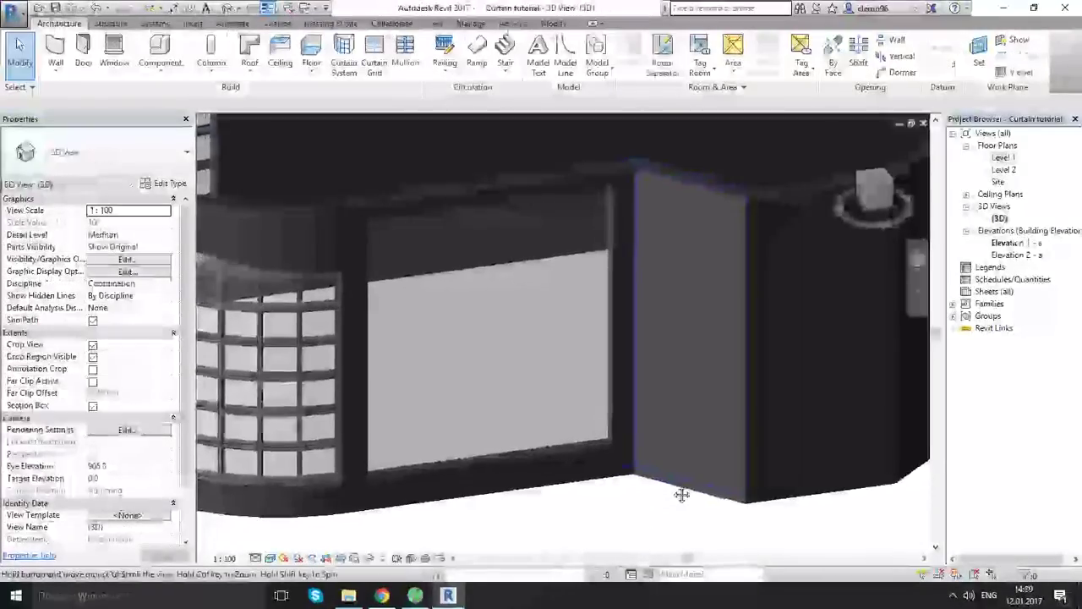
left_click(1002, 158)
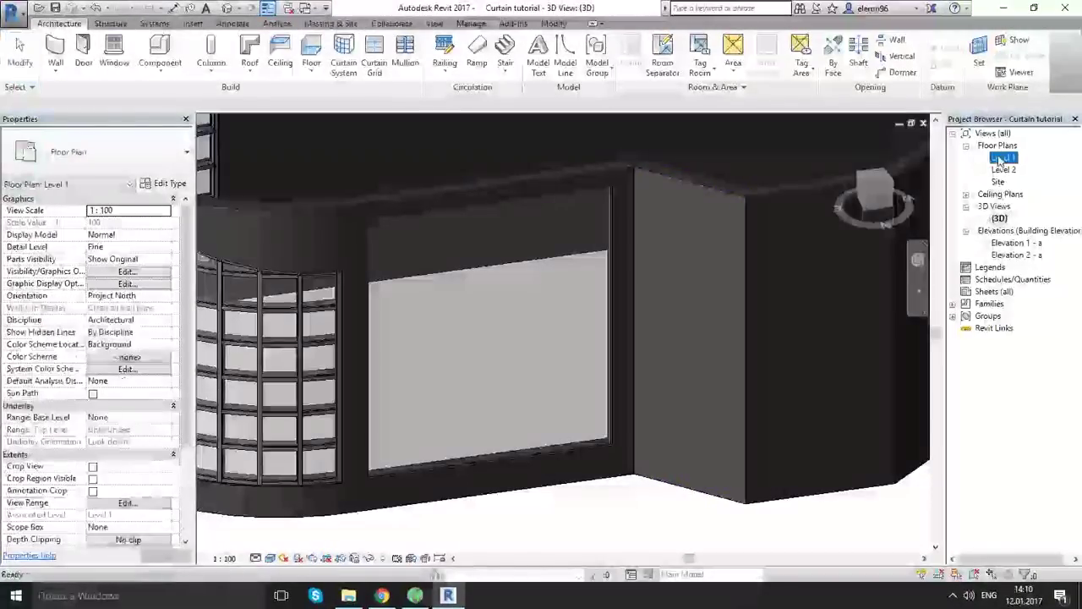
double_click(1000, 160)
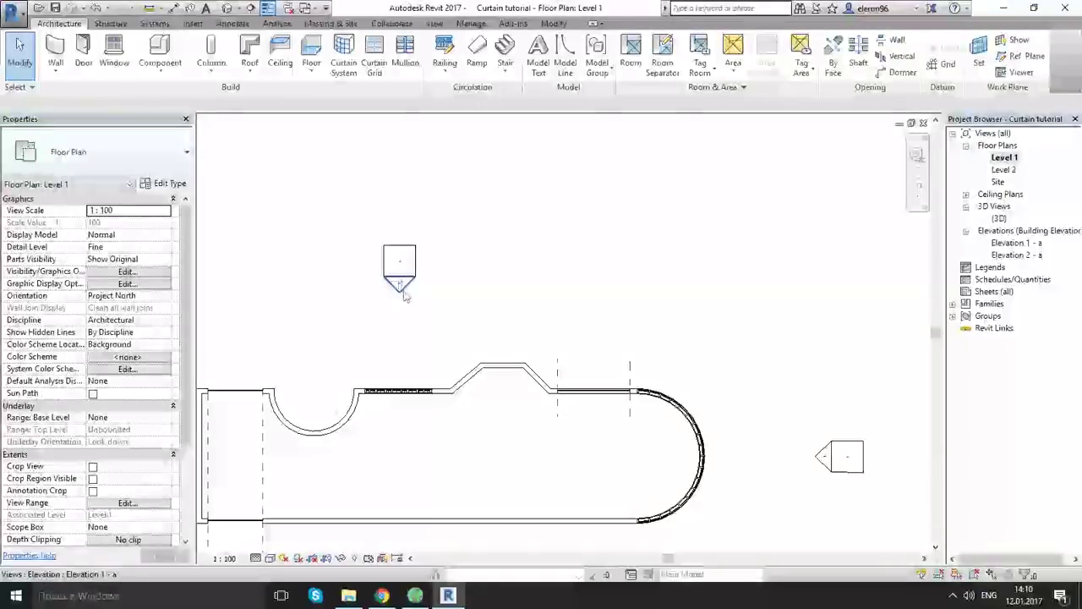
double_click(403, 290)
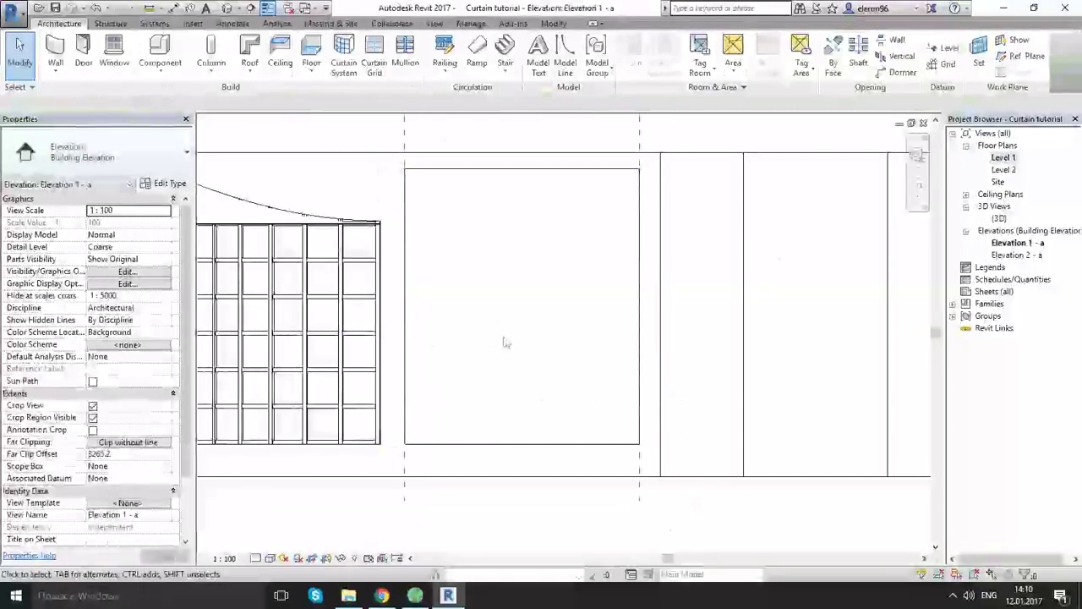
middle_click_drag(480, 281, 470, 275)
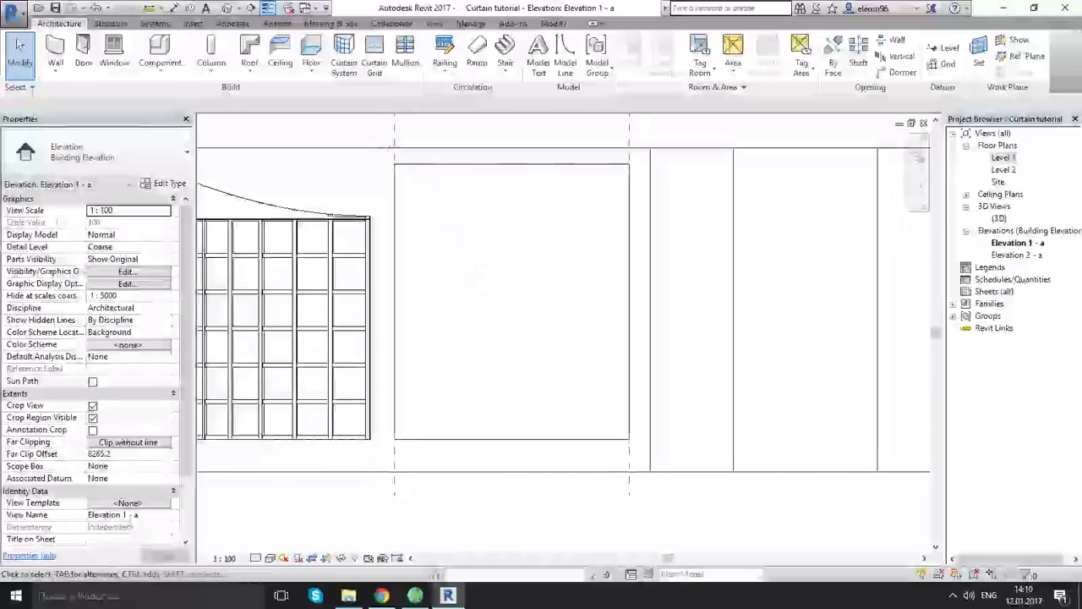
left_click(376, 53)
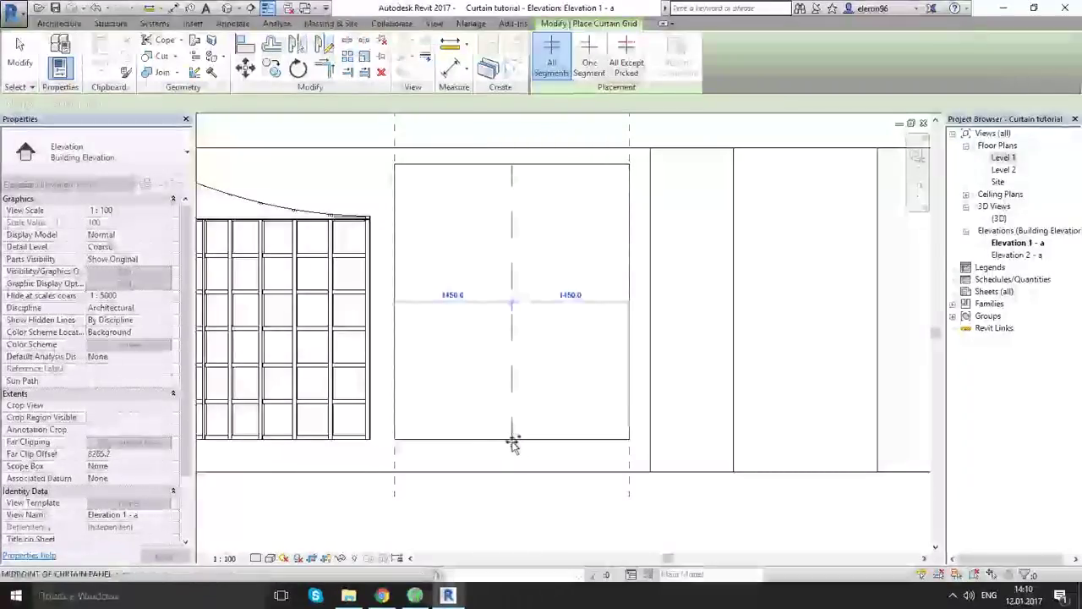
key("Escape")
key("Escape")
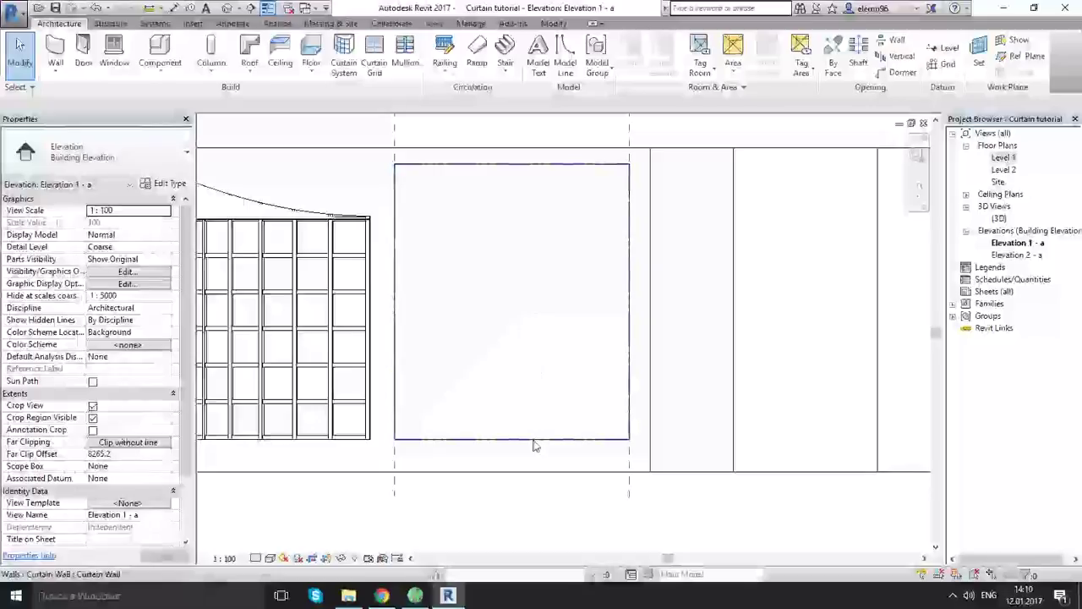
Change the undivided curtain wall's base offset so that its lower edge meets the base of the host wall
left_click(533, 445)
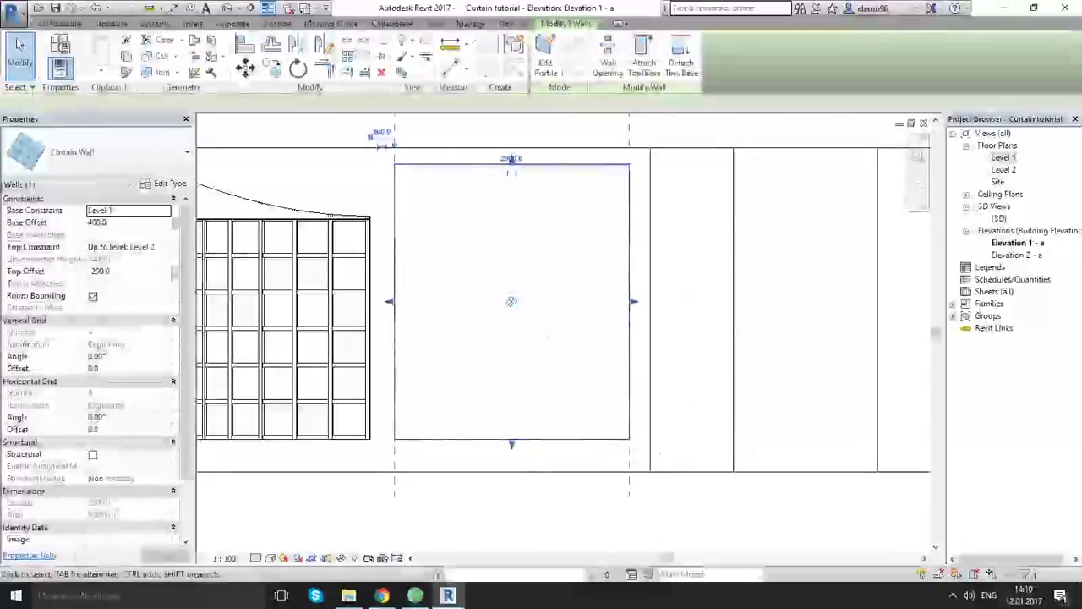
left_click(129, 224)
key("Return")
left_click(454, 326)
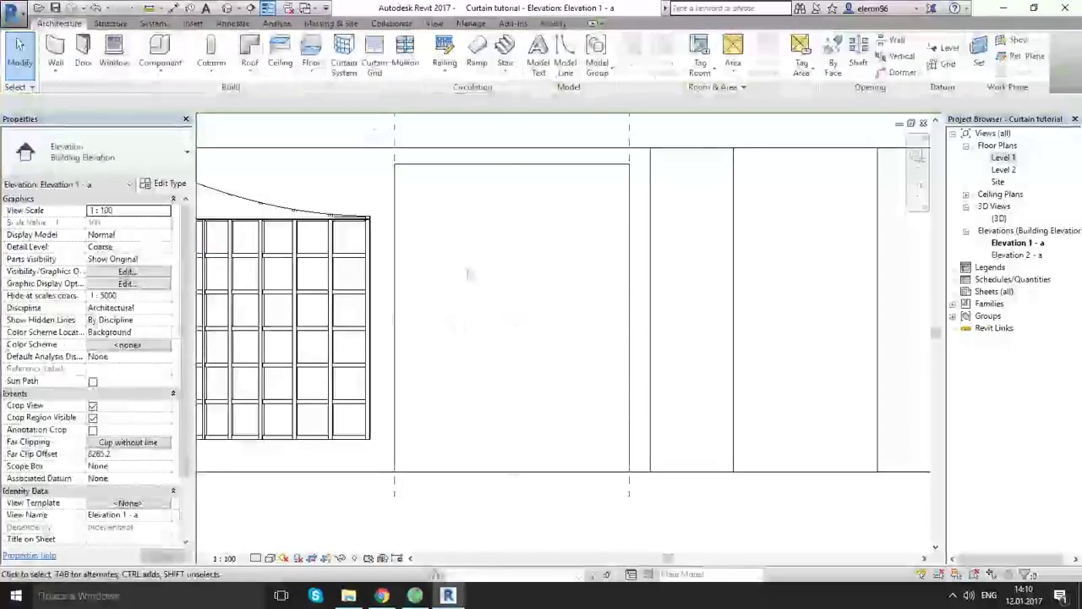
Place All Segments grid lines on the curtain wall: one vertical at its midpoint and three horizontal, spaced 300, 1000 and 300 mm down from the top
left_click(375, 58)
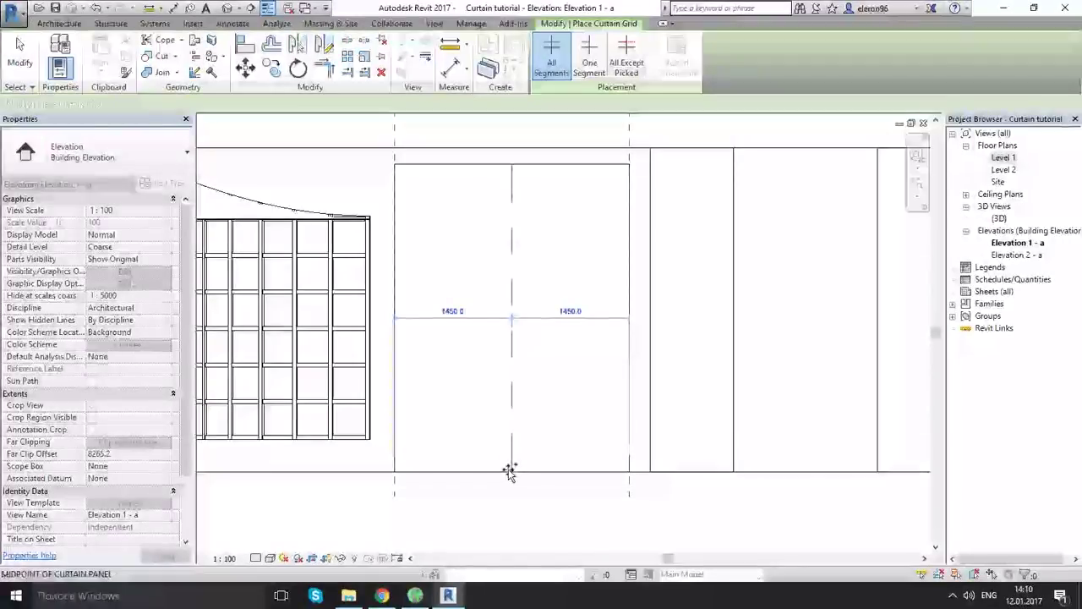
left_click(509, 471)
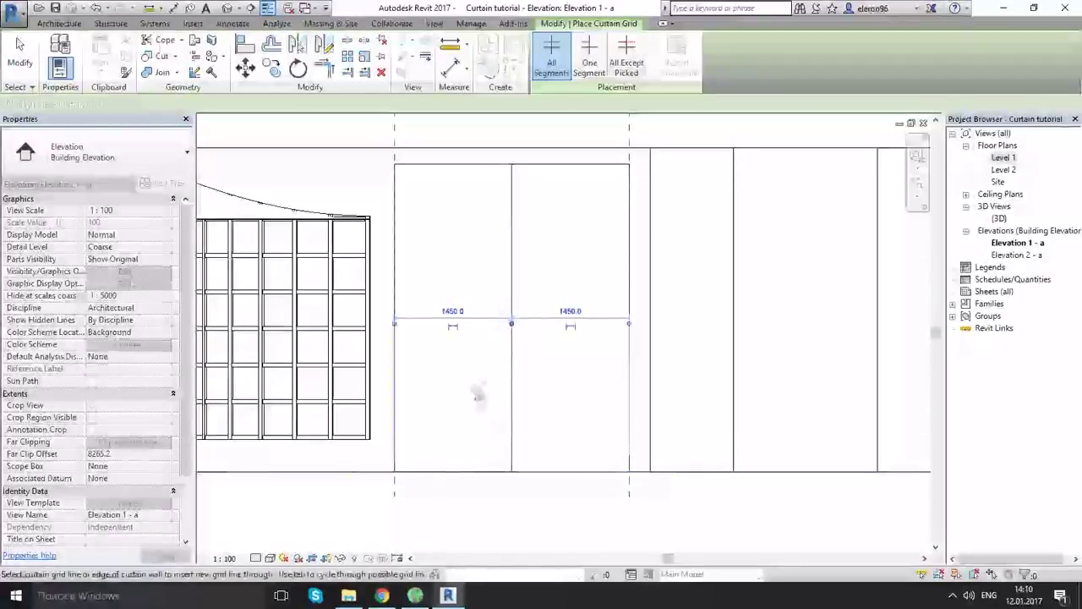
left_click(394, 187)
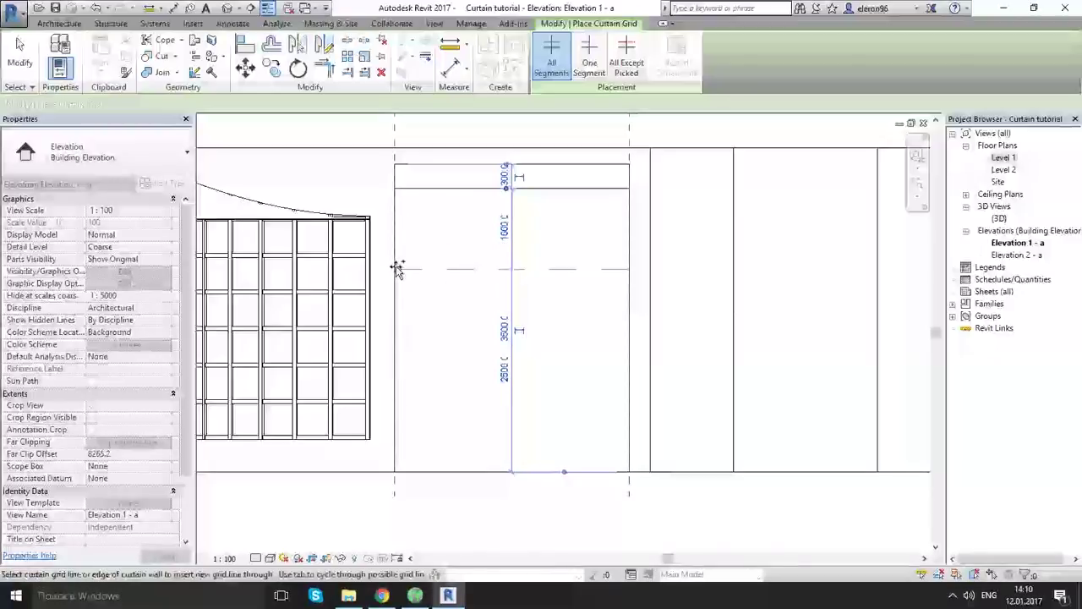
left_click(398, 269)
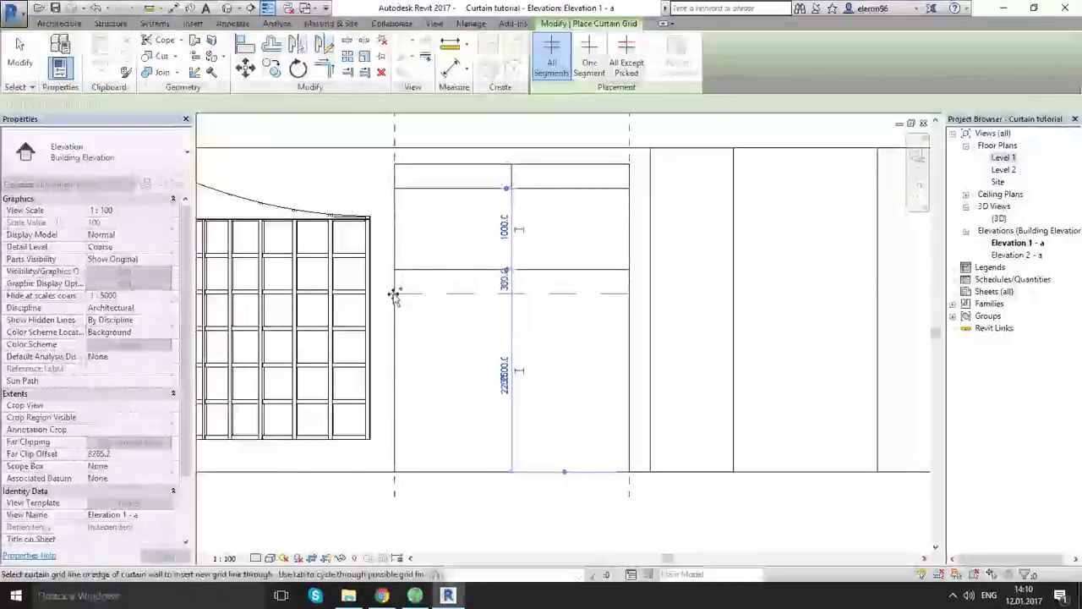
left_click(394, 294)
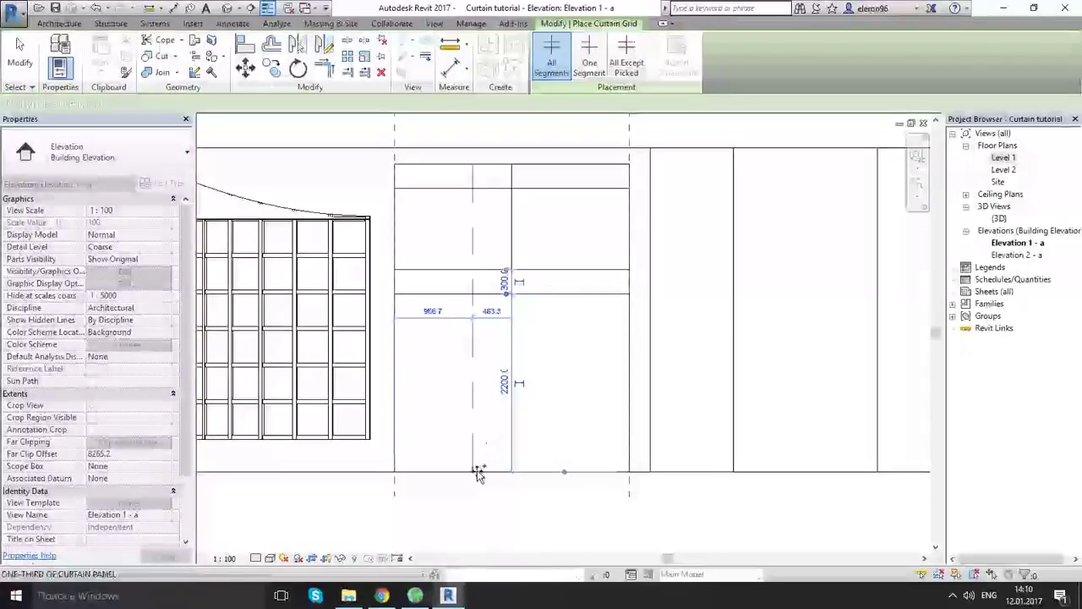
Place One Segment vertical grid lines in the two bottom panels, at the one-third points nearest the central grid line
left_click(589, 60)
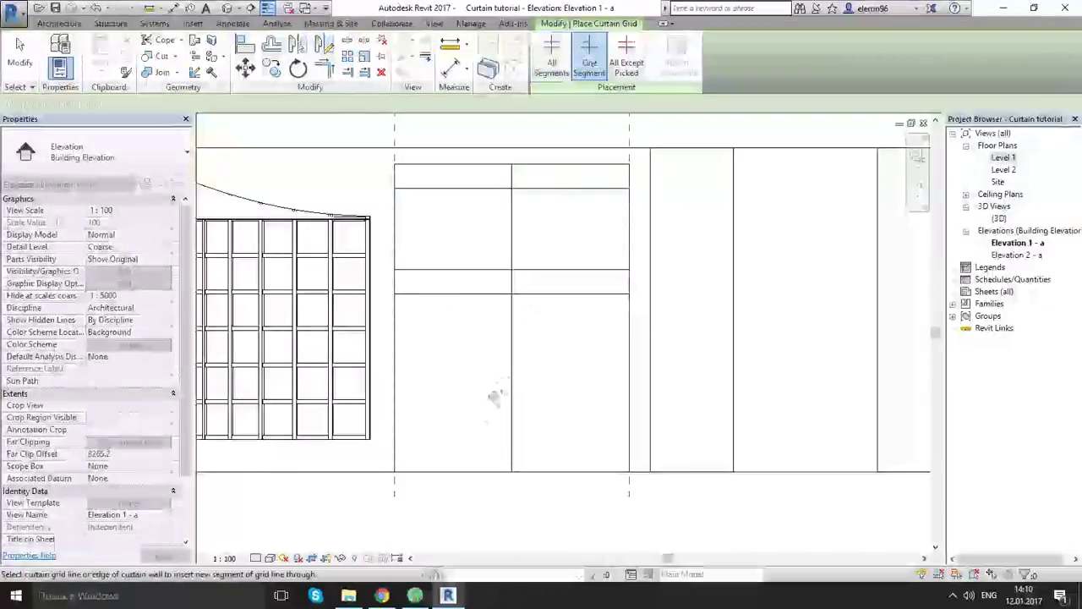
left_click(466, 473)
left_click(552, 475)
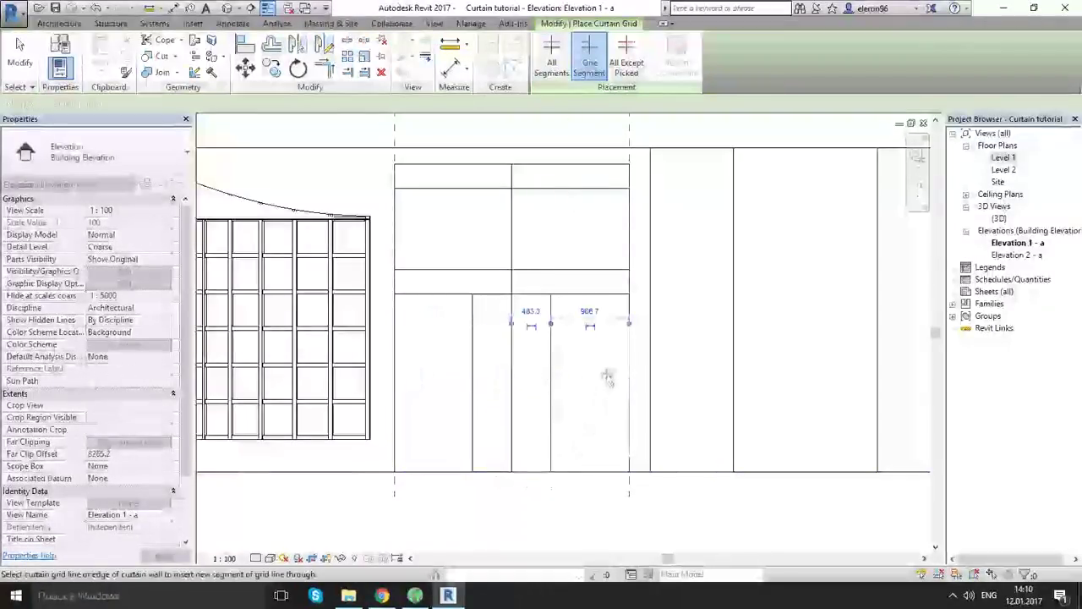
Place an All Segments horizontal grid line just above the curtain wall's base, across all the bottom panels
left_click(552, 61)
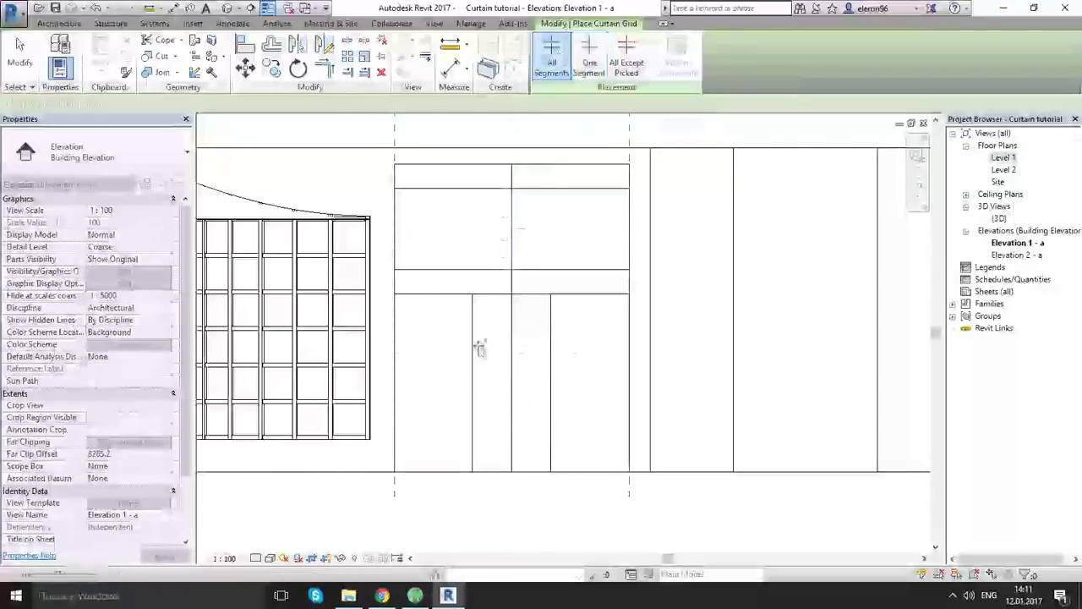
left_click(396, 462)
left_click(541, 387)
key("Escape")
key("Escape")
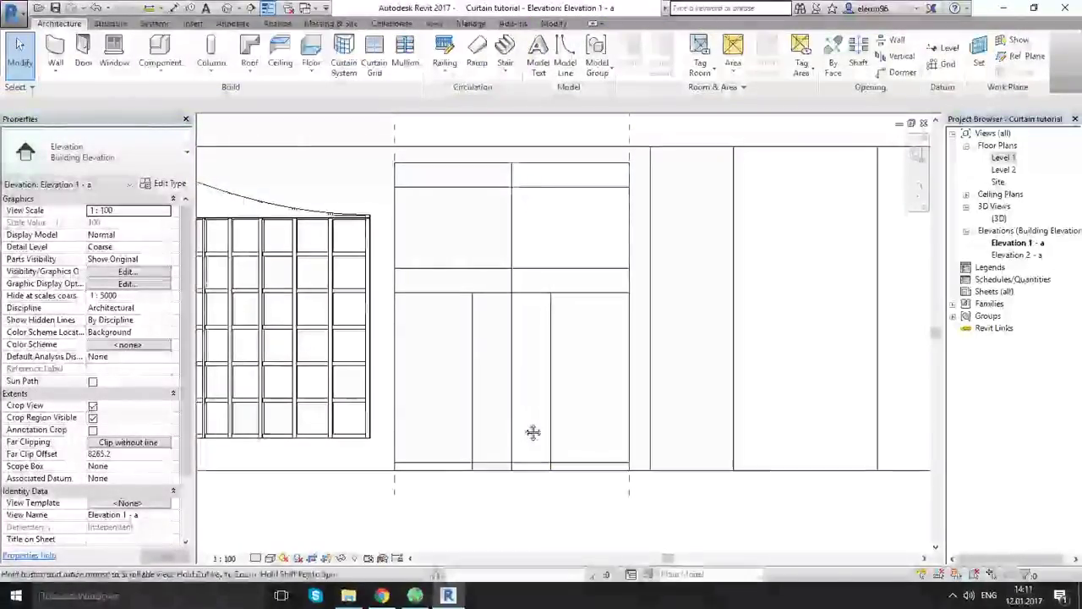
Remove the segments of the lowest horizontal grid line between the two one-segment verticals, using Add/Remove Segments
middle_click_drag(533, 432, 529, 431)
left_click(532, 466)
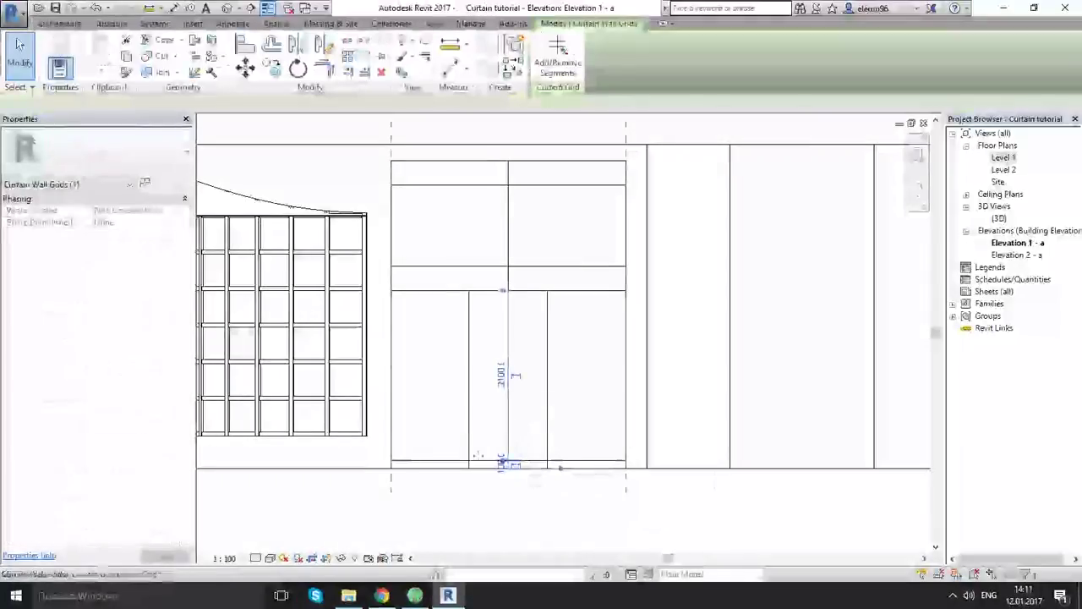
left_click(557, 61)
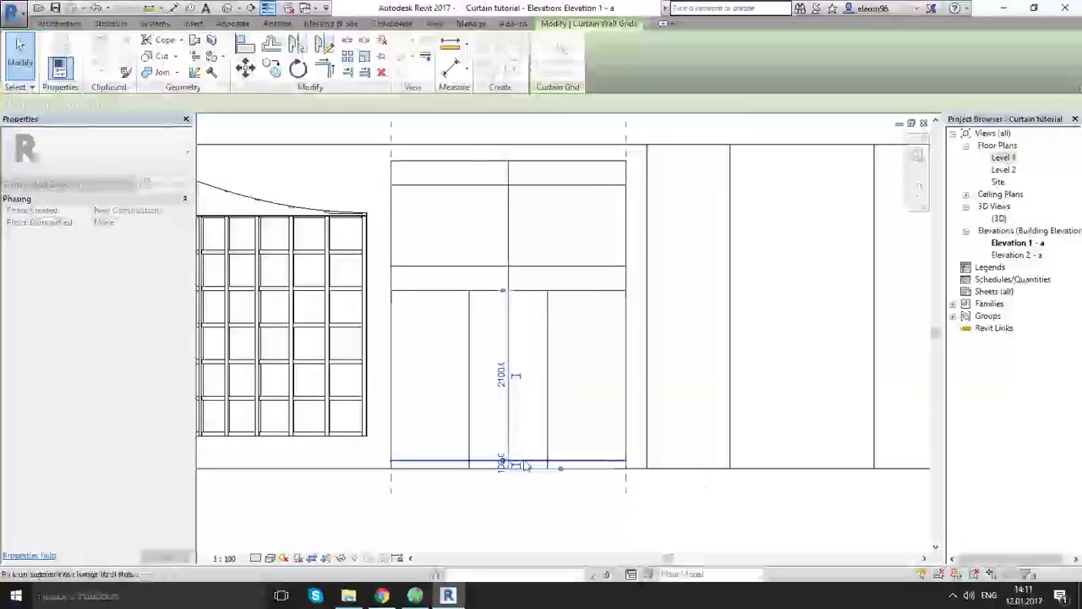
left_click(519, 462)
key("Escape")
Remove the central vertical grid line's segments below the second horizontal grid line from the top, leaving only its upper part
left_click(511, 416)
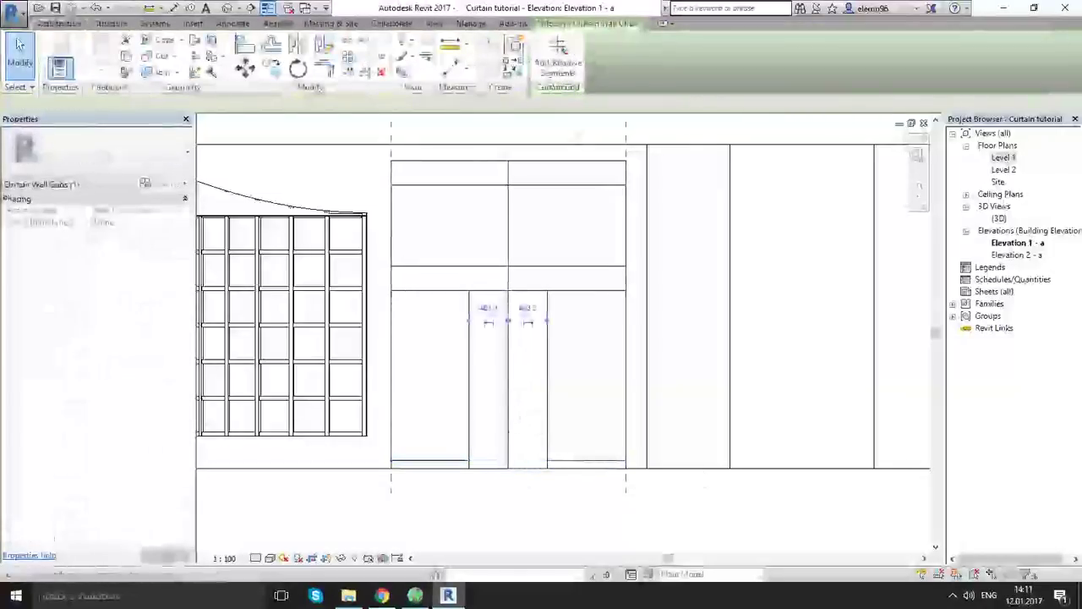
left_click(558, 61)
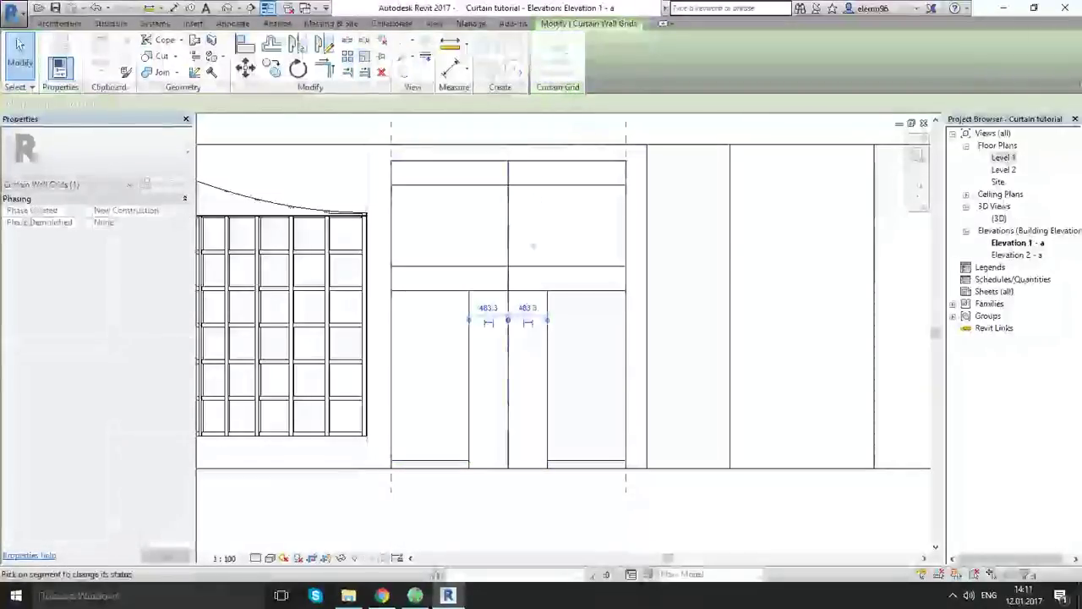
left_click(510, 346)
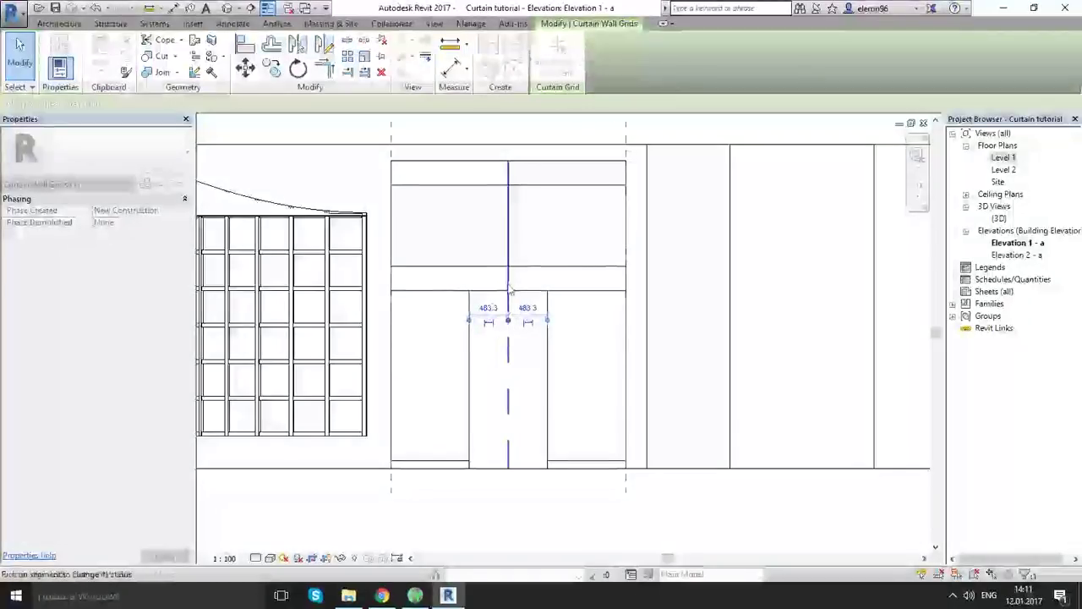
key("Escape")
key("Escape")
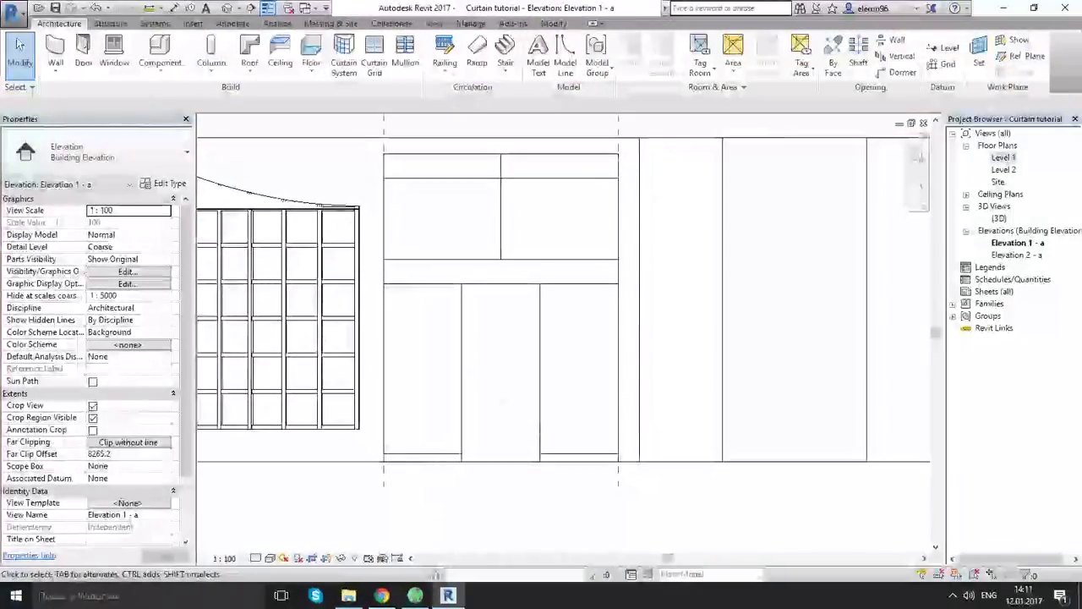
Examine the divided curtain wall in the {3D} view and return to the Elevation 1 - a view
double_click(999, 219)
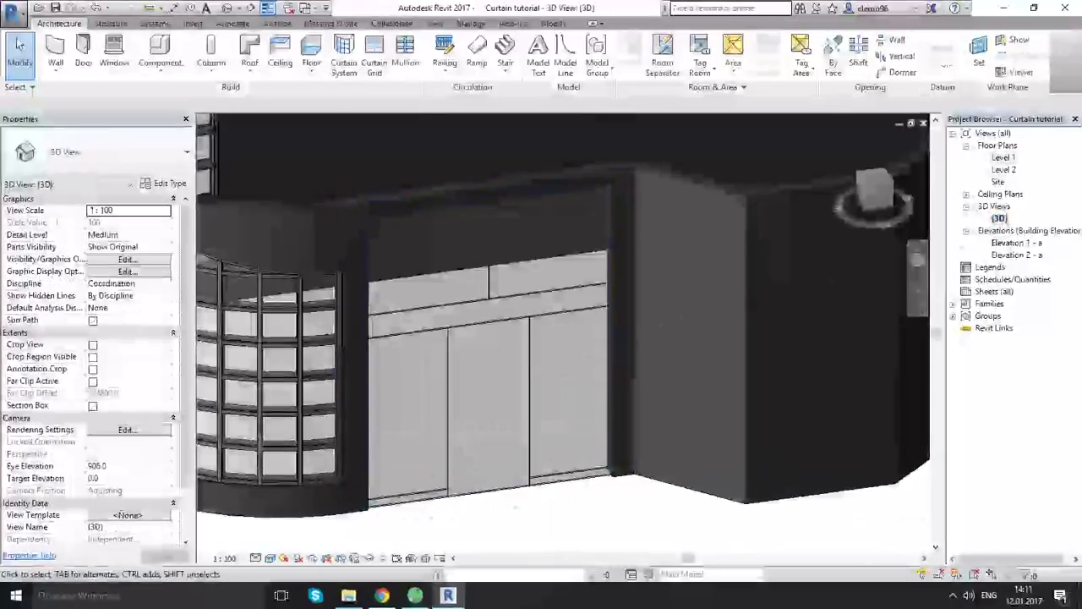
middle_click_drag(571, 340, 536, 326, "shift")
middle_click_drag(549, 519, 545, 523)
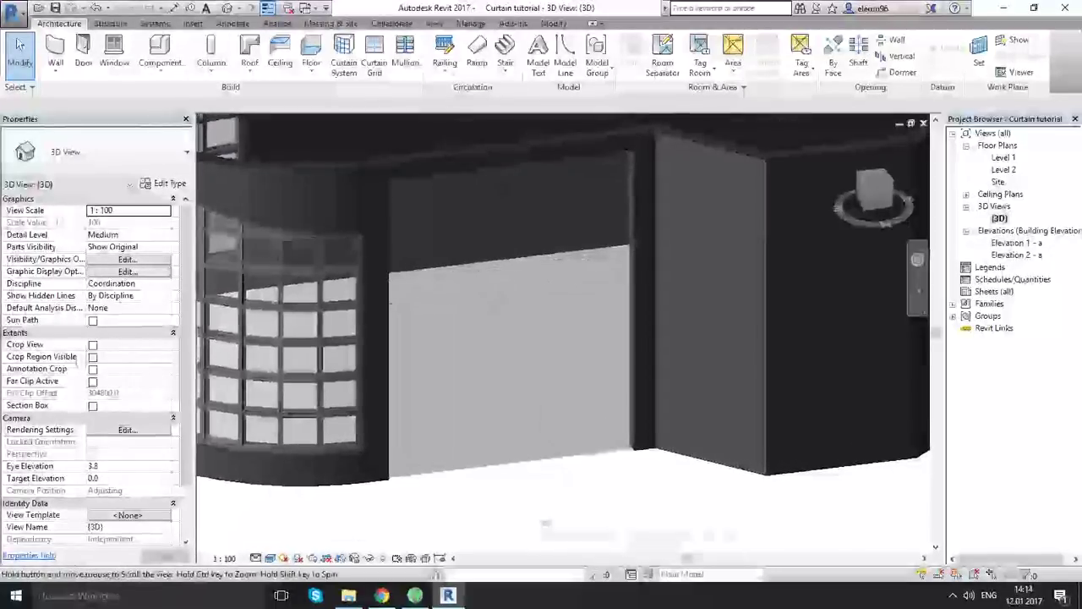
double_click(1018, 244)
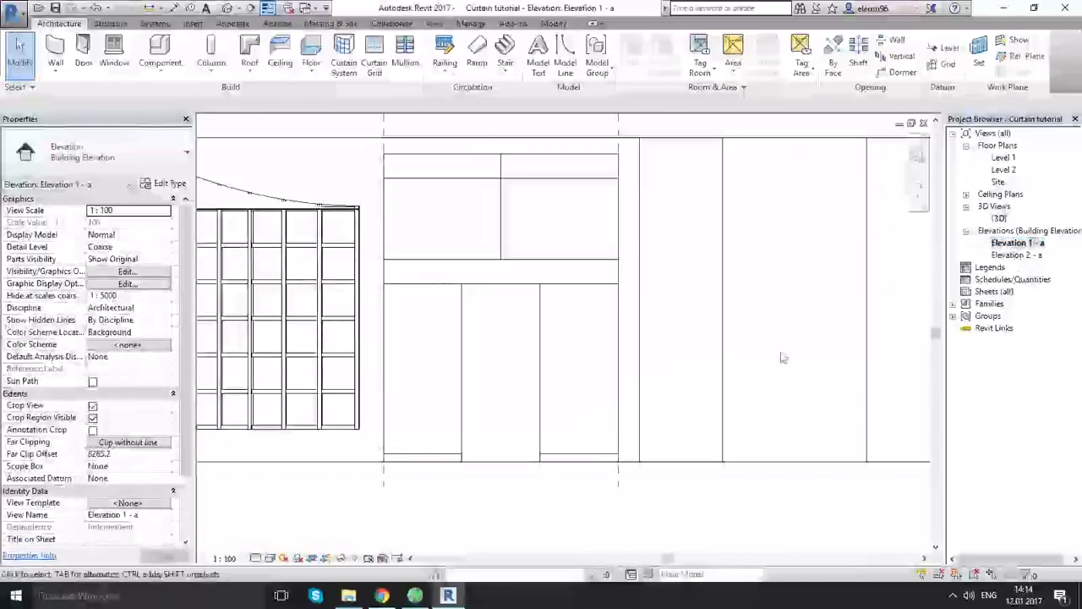
middle_click_drag(507, 374, 526, 375)
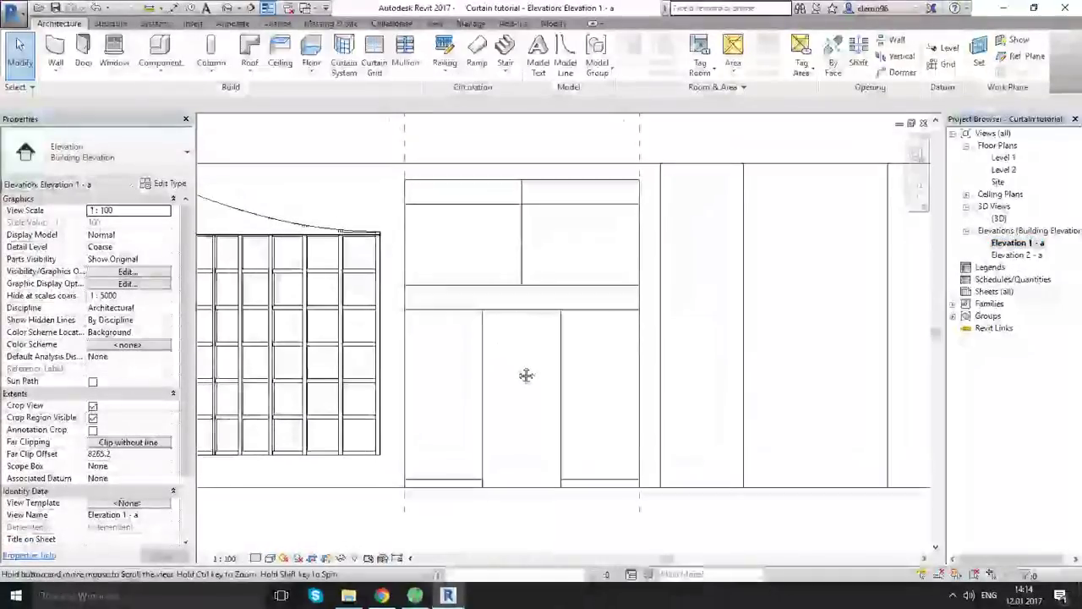
Try a 50mm x 150mm rectangular mullion along the uppermost horizontal grid line with the Grid Line placement option
left_click(407, 52)
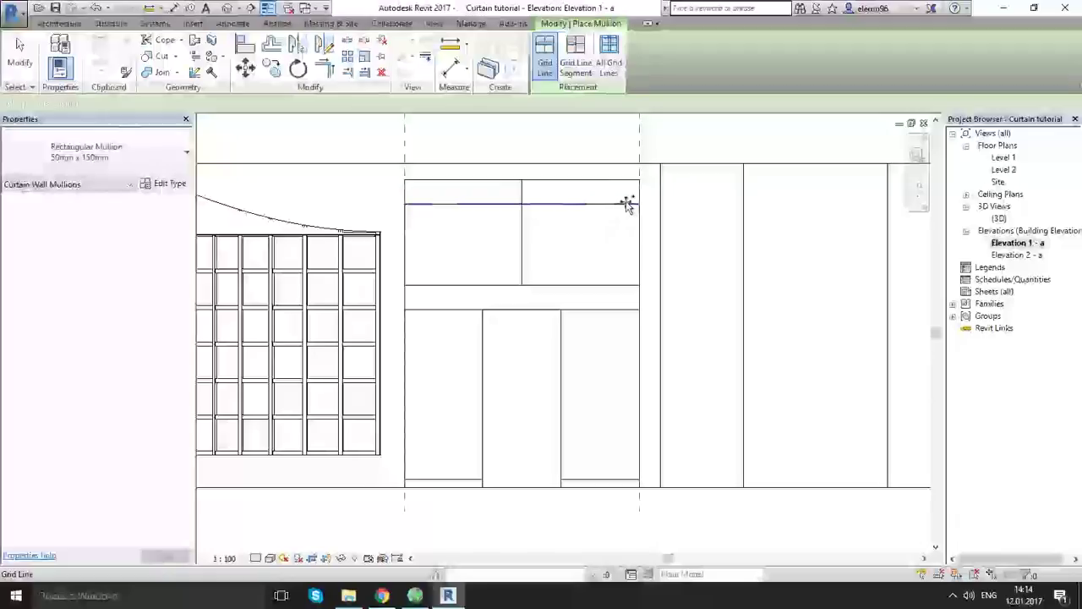
scroll(526, 198, "up", 2)
scroll(526, 198, "up", 2)
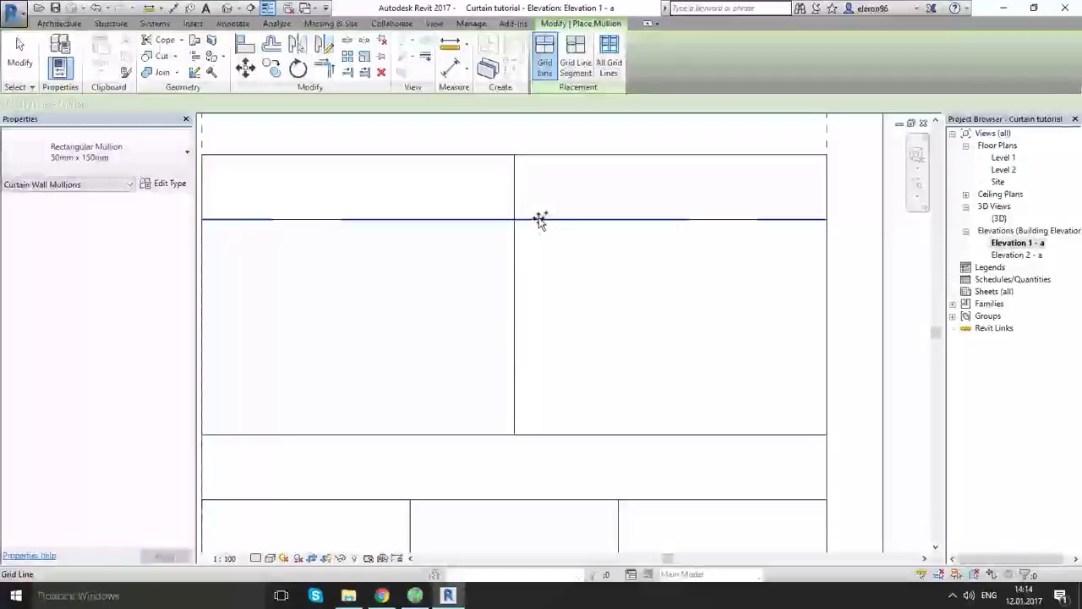
left_click(540, 220)
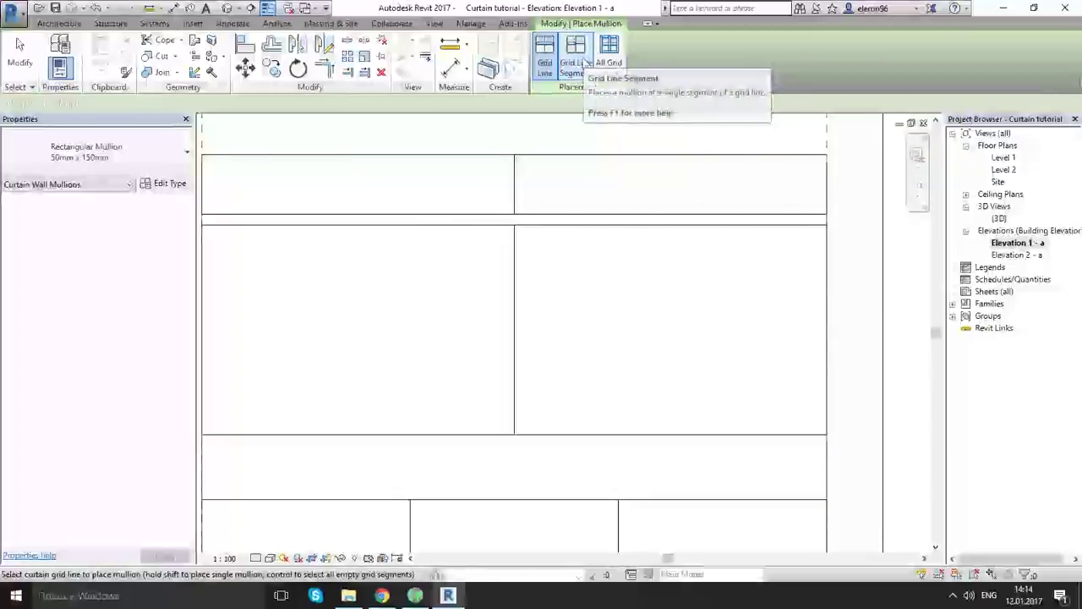
left_click(576, 60)
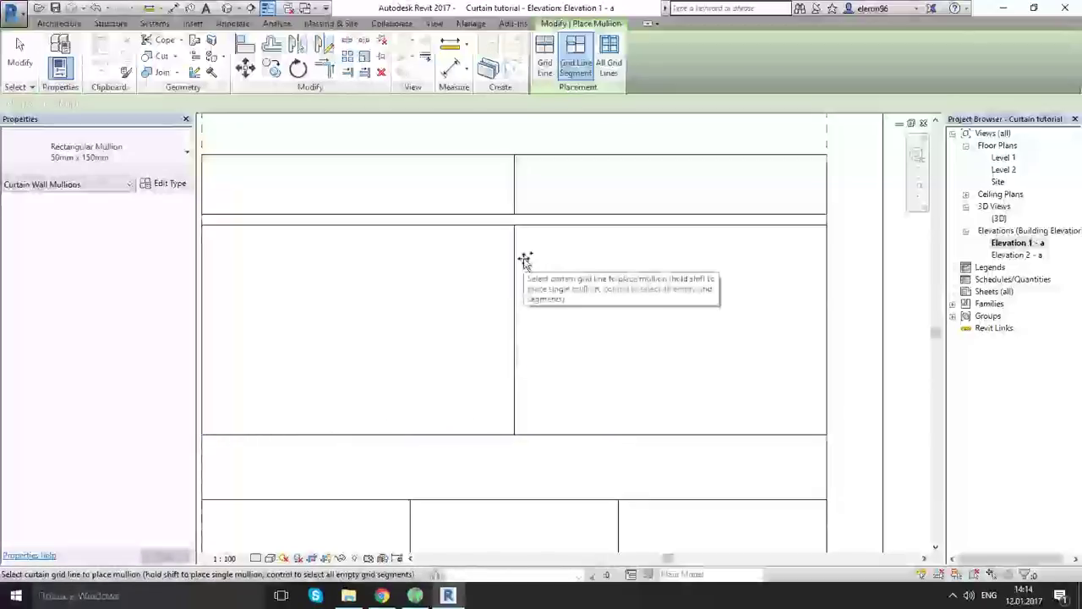
key("ctrl")
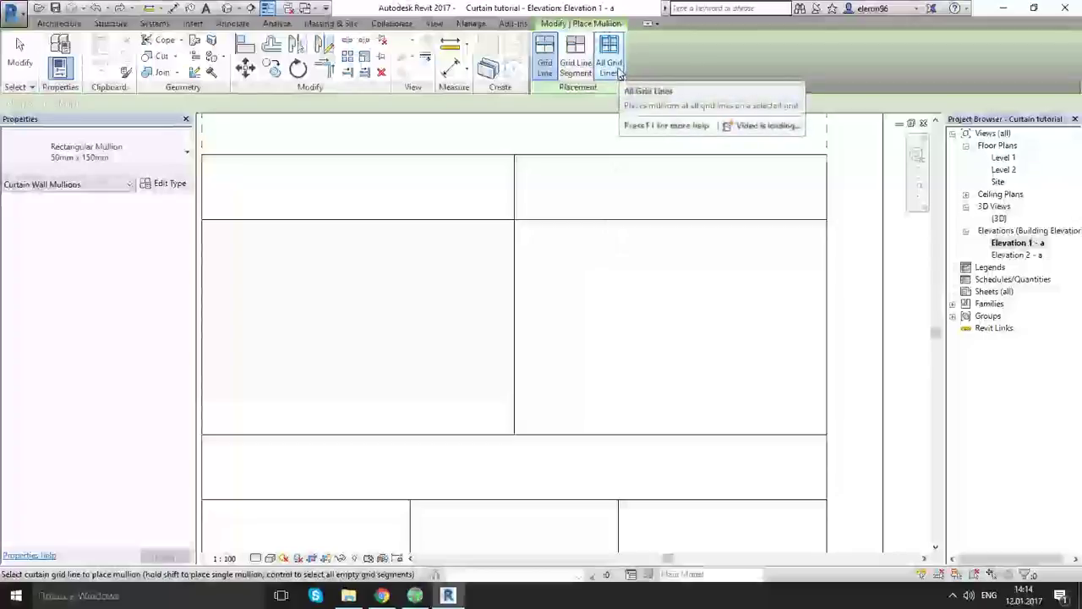
Place 50mm x 150mm rectangular mullions on the whole curtain wall with the All Grid Lines option
left_click(616, 74)
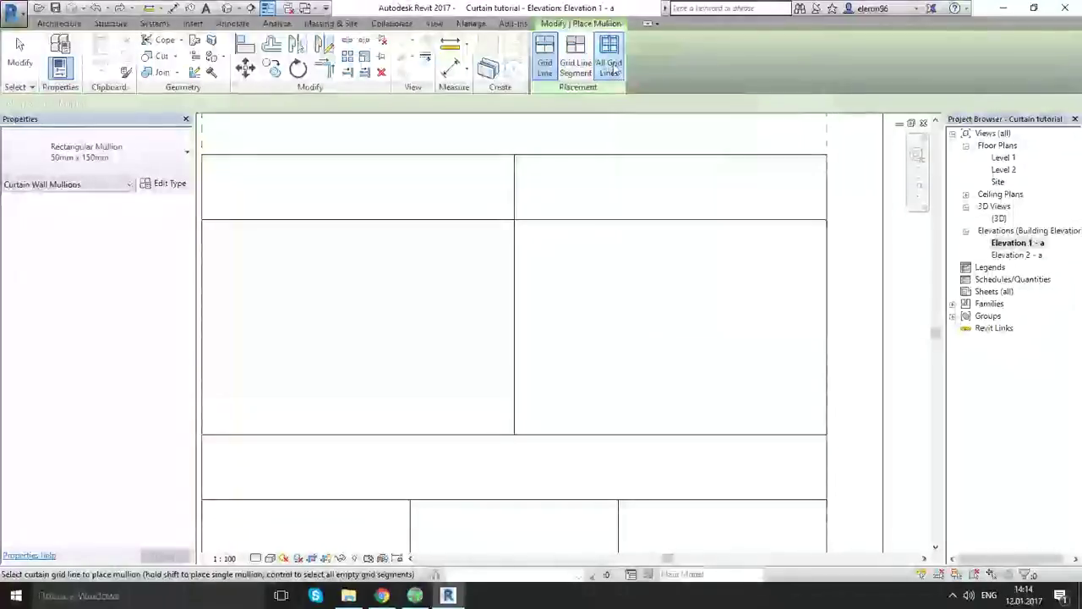
left_click(539, 222)
scroll(592, 279, "down", 5)
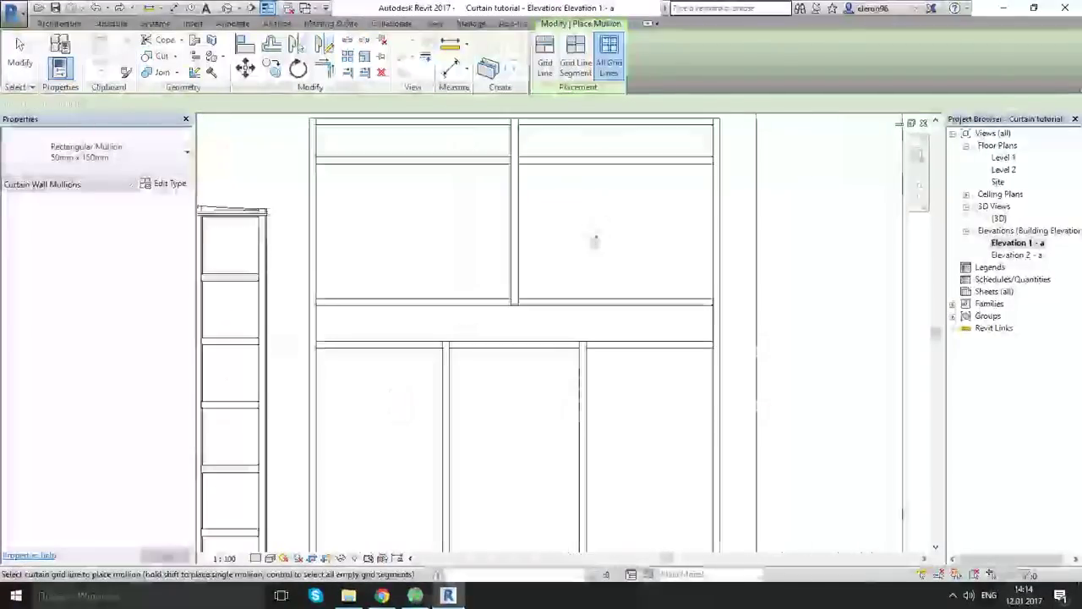
middle_click_drag(602, 320, 591, 309)
middle_click_drag(525, 328, 532, 357)
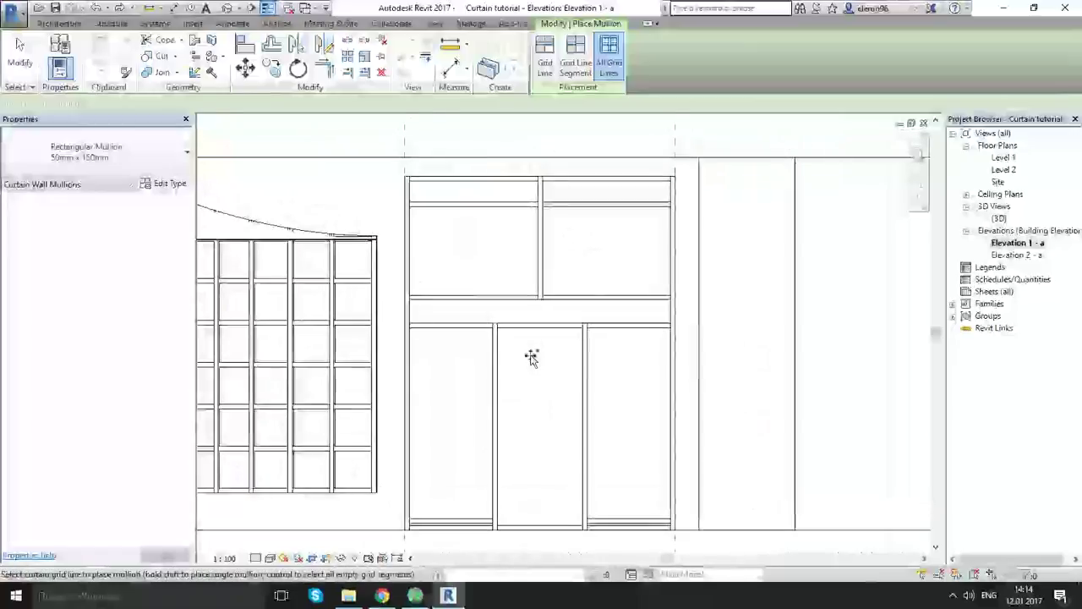
key("Escape")
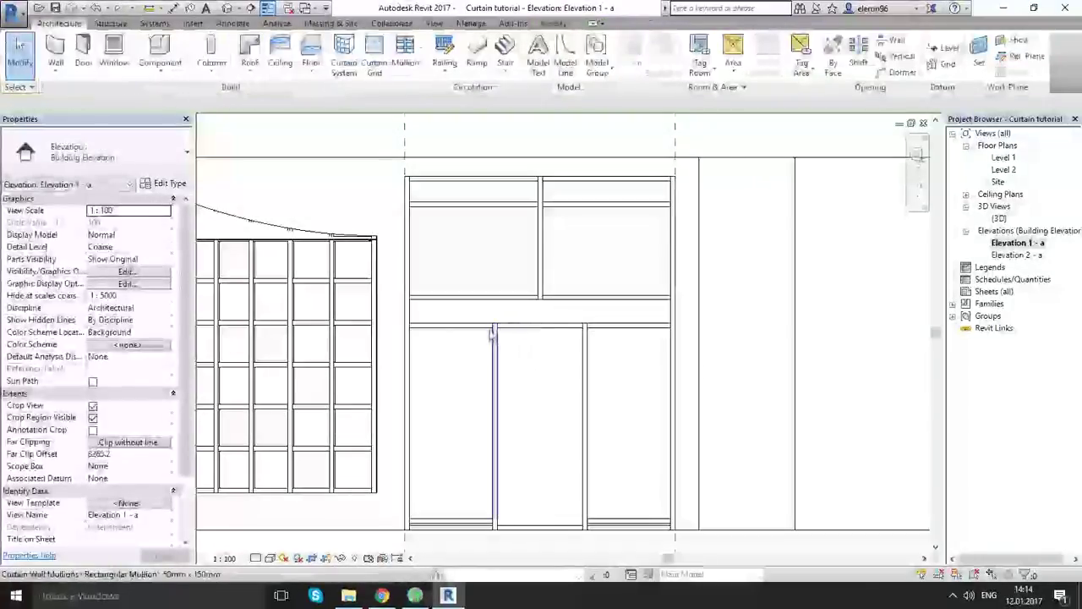
Toggle the join at the top of the lower left vertical mullion so that the horizontal mullion runs through above it
scroll(508, 342, "up", 8)
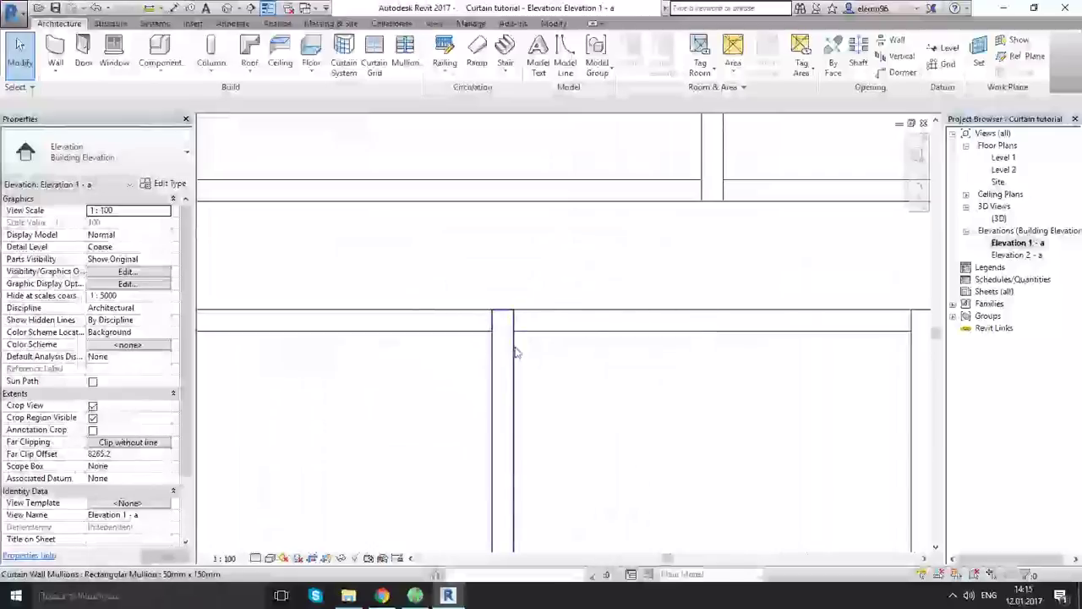
middle_click_drag(587, 367, 577, 364)
middle_click_drag(777, 386, 753, 386)
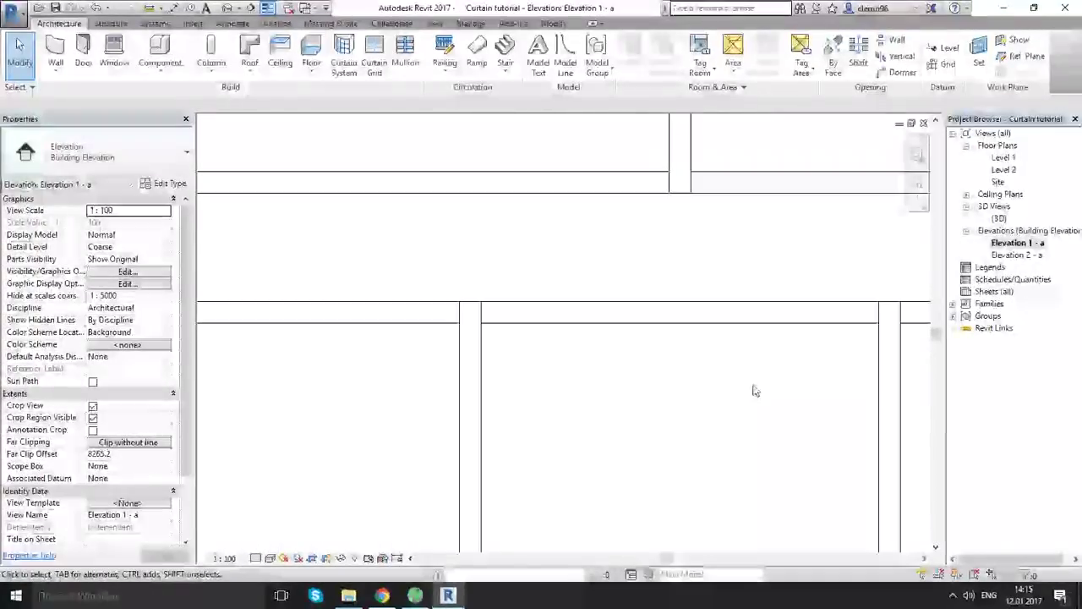
left_click(476, 355)
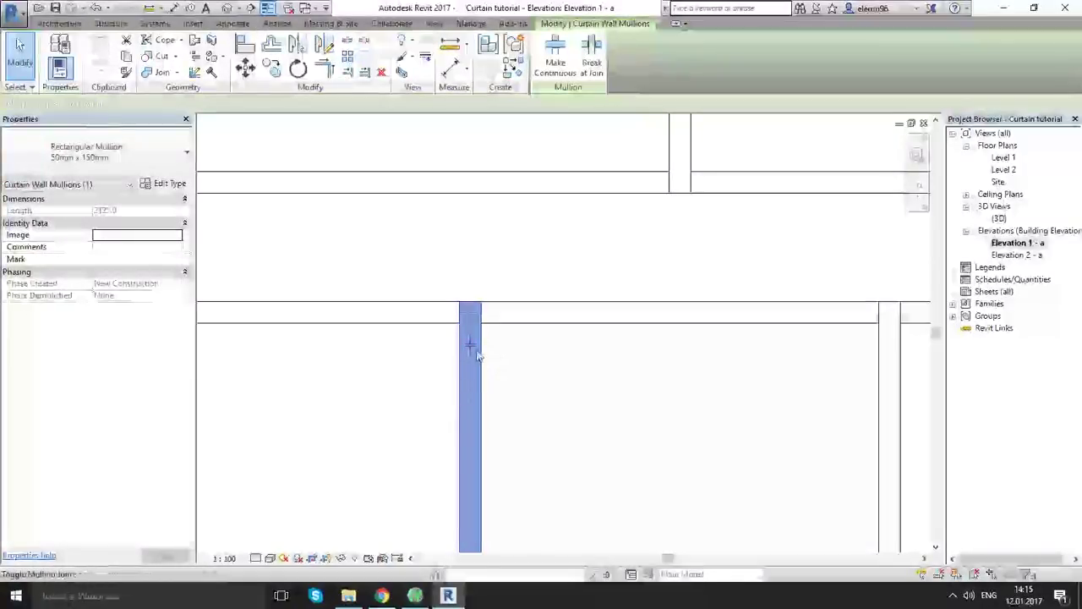
scroll(476, 355, "up", 2)
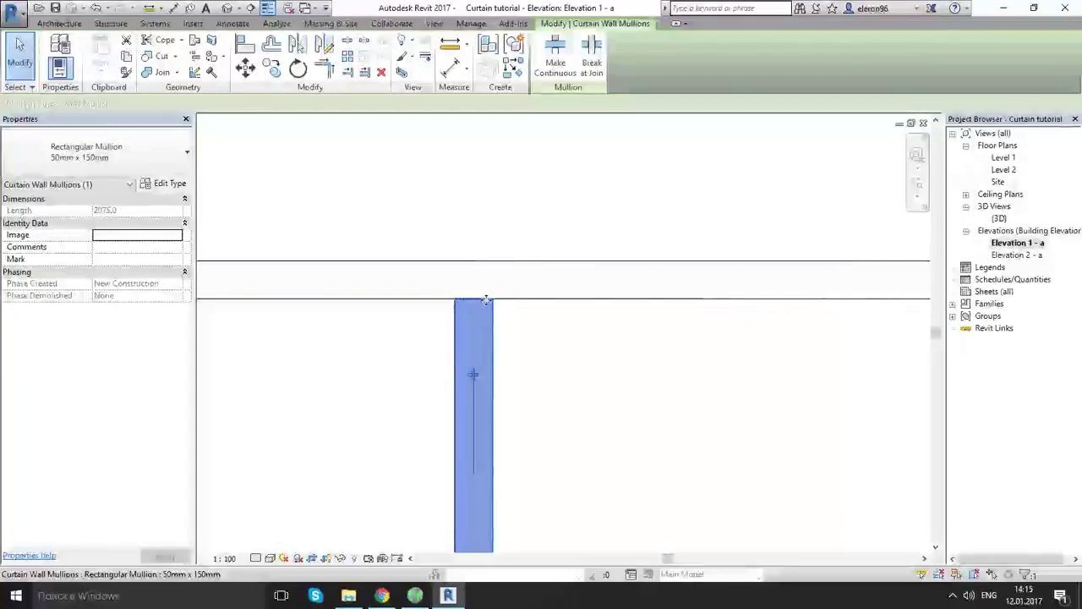
left_click(473, 377)
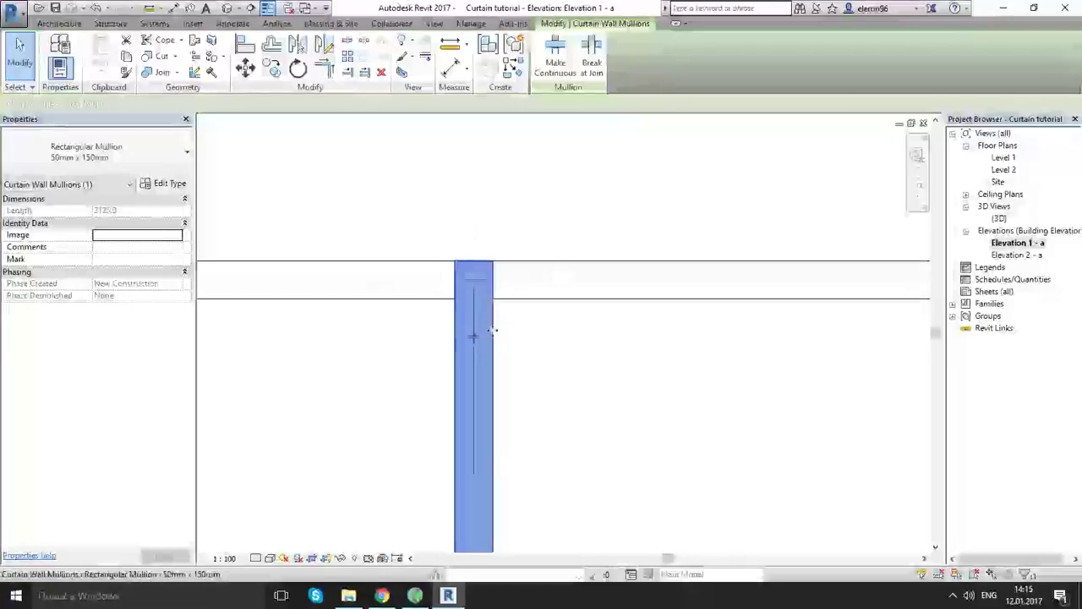
left_click(520, 353)
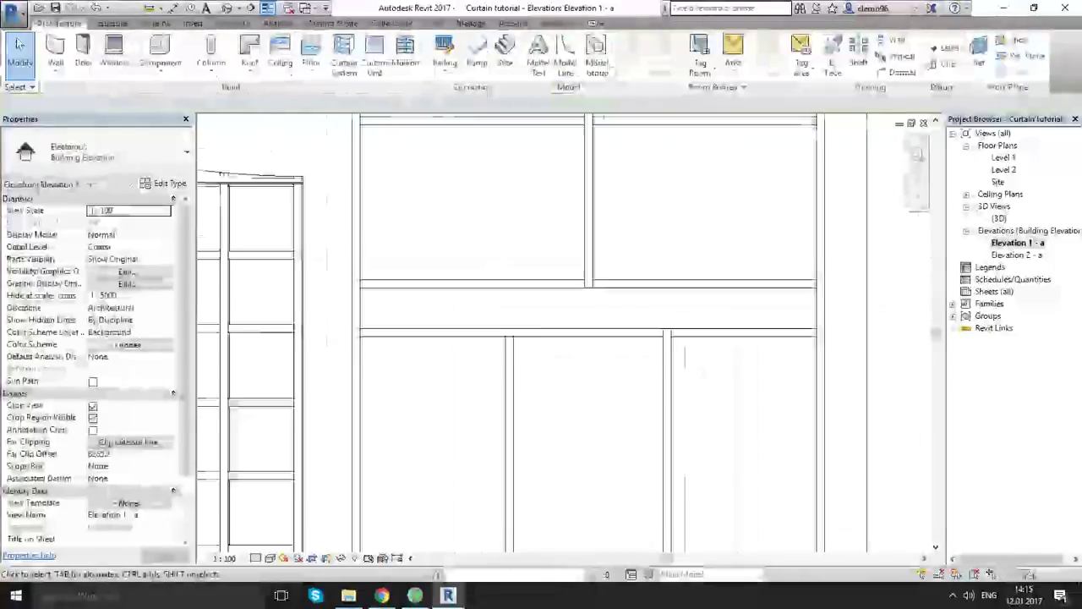
Toggle the top join of the lower right vertical mullion so that the horizontal mullion continues across it
scroll(592, 338, "up", 5)
left_click(576, 330)
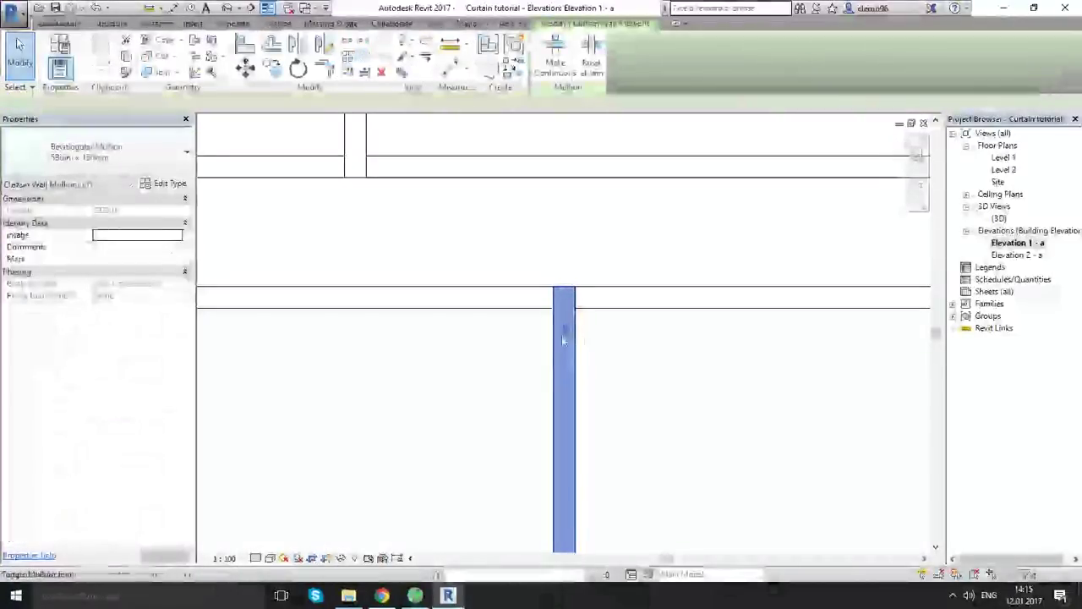
left_click(562, 335)
left_click(623, 361)
Toggle the join at the foot of the upper central vertical mullion so that the horizontal mullion passes beneath it
scroll(600, 345, "down", 3)
scroll(507, 267, "up", 1)
scroll(495, 271, "up", 2)
left_click(502, 295)
left_click(573, 295)
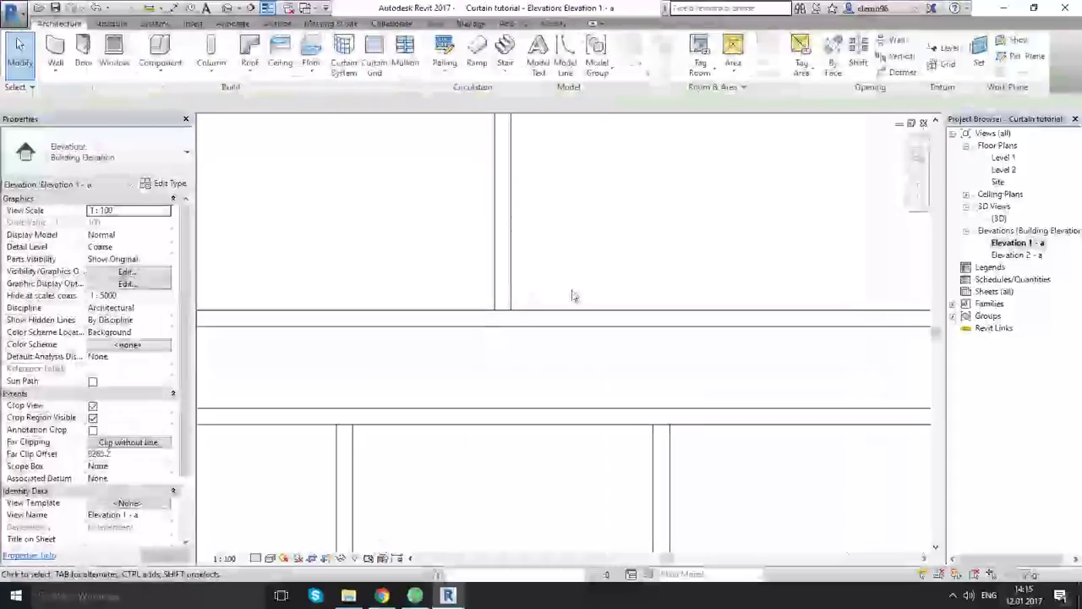
Examine the remaining mullion joints from the curtain wall's upper edge down to its base
scroll(565, 301, "down", 3)
scroll(589, 307, "up", 2)
scroll(589, 307, "up", 5)
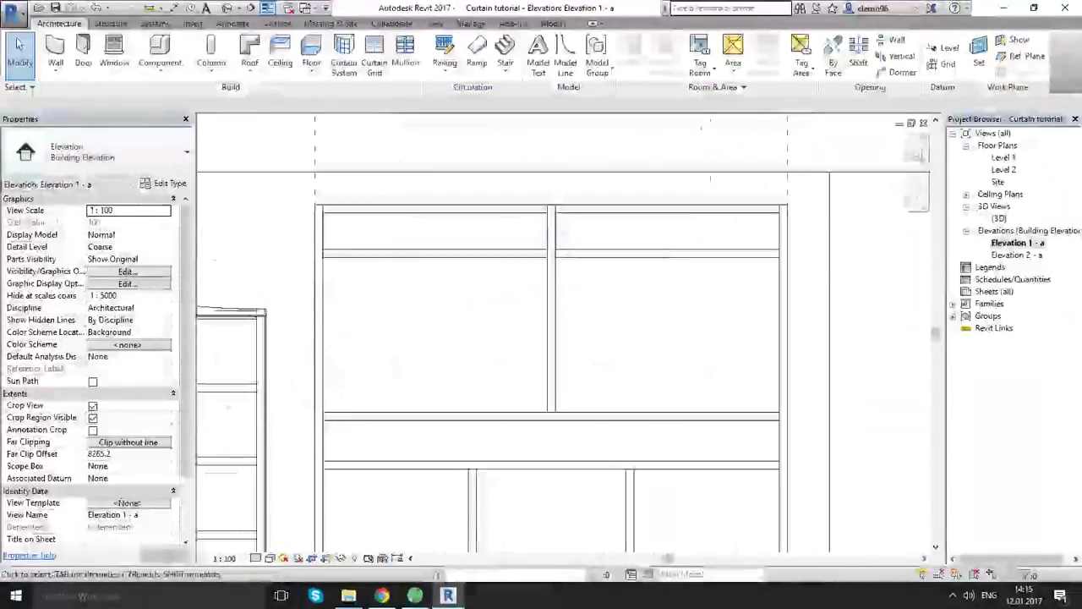
scroll(536, 271, "down", 4)
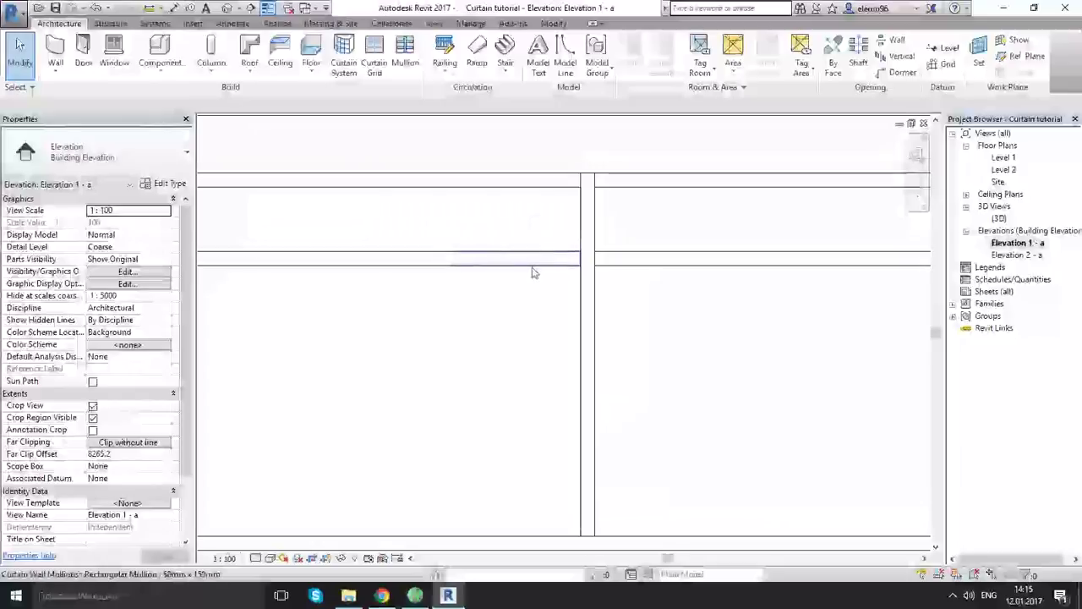
scroll(694, 372, "down", 2)
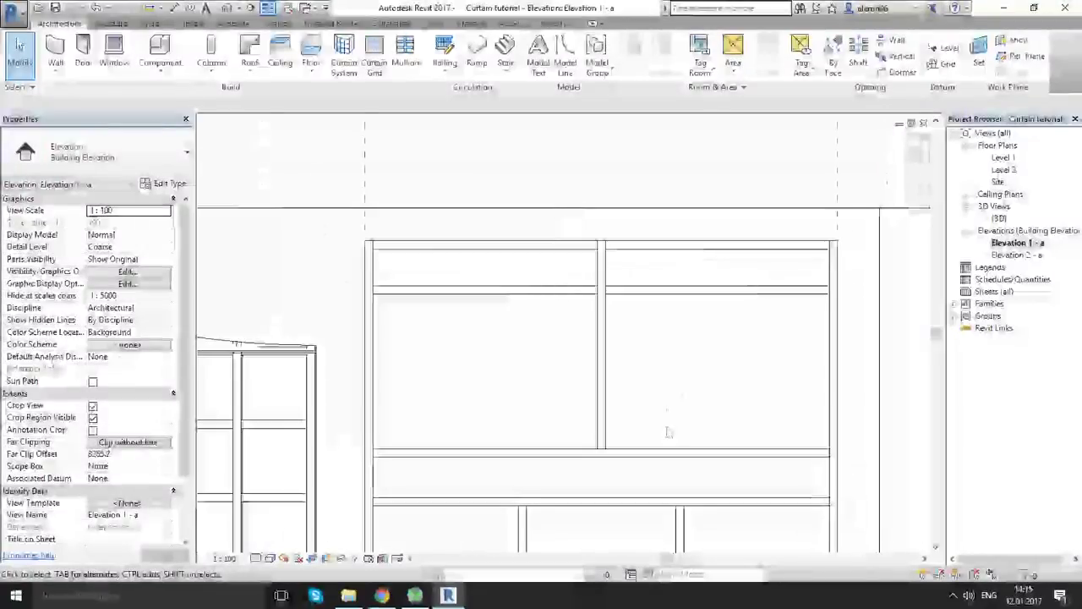
middle_click_drag(668, 430, 582, 215)
middle_click_drag(611, 351, 611, 285)
scroll(575, 437, "up", 2)
middle_click_drag(574, 437, 592, 427)
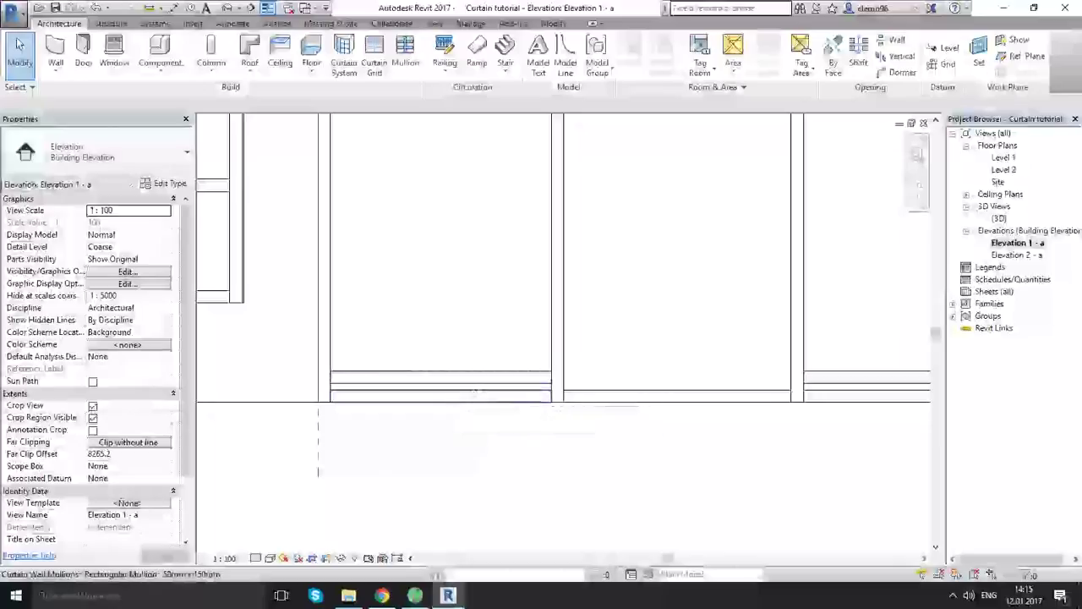
middle_click_drag(635, 369, 590, 362)
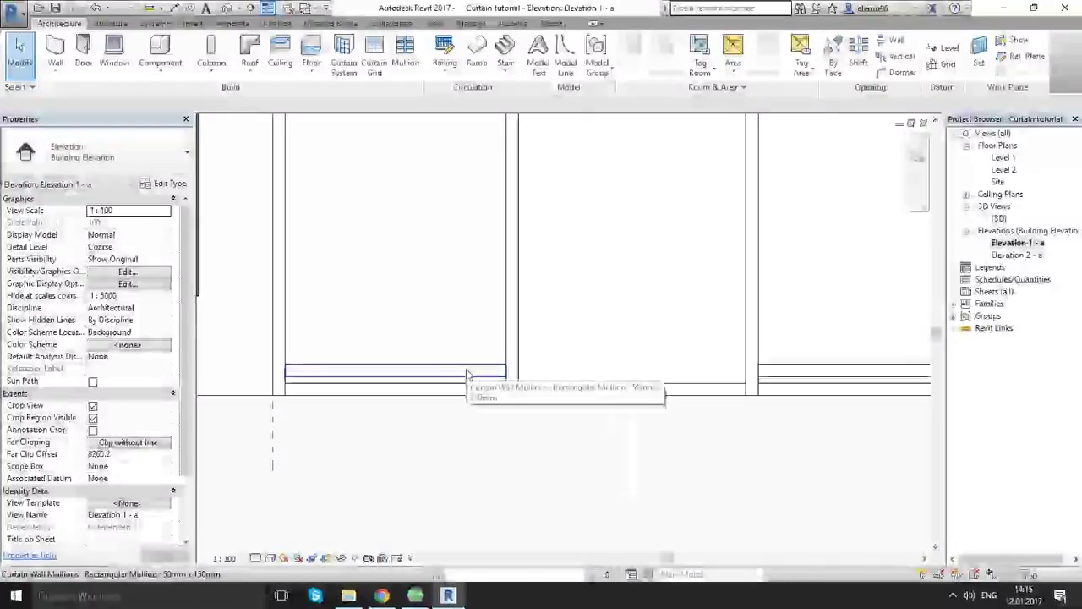
Try deleting the upper of the two horizontal mullions at the base of the left bottom panel
left_click(466, 370)
key("Delete")
middle_click_drag(677, 374, 649, 374)
left_click(463, 372)
left_click(590, 323)
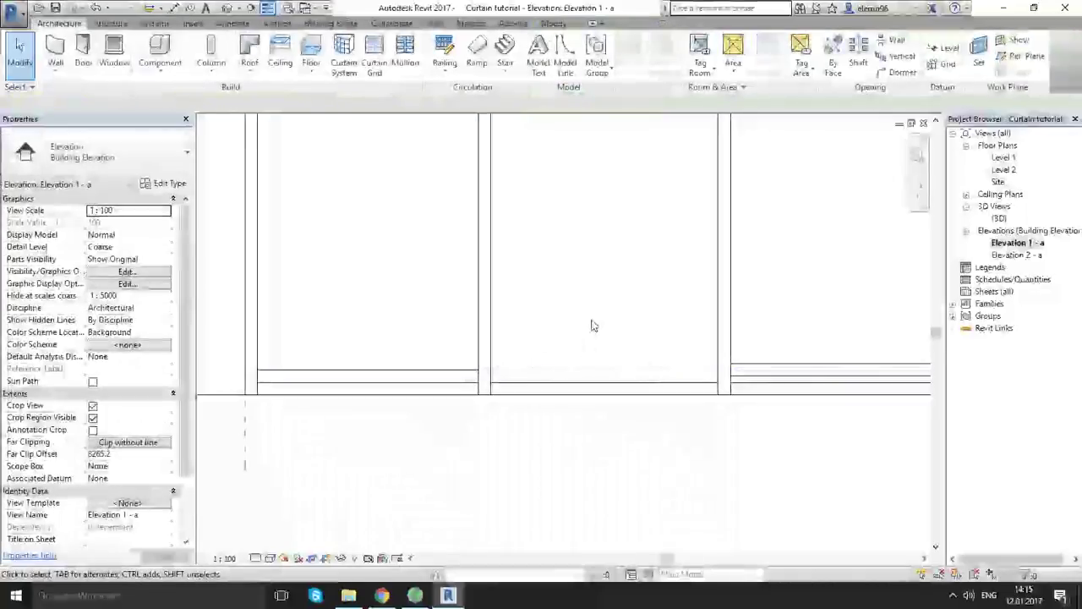
key("ctrl+z")
Delete the horizontal mullion at the base of the central bottom panel, between the two lower vertical mullions
middle_click_drag(695, 368, 563, 459)
scroll(563, 377, "down", 2)
middle_click_drag(577, 344, 558, 432)
middle_click_drag(492, 469, 481, 360)
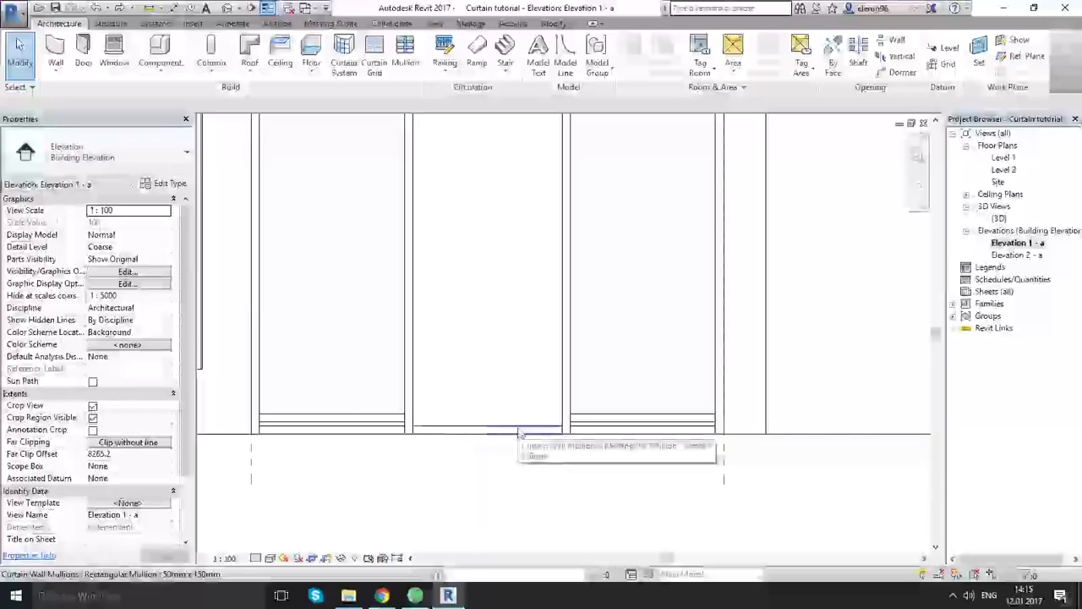
left_click(522, 429)
key("Escape")
left_click(428, 430)
key("Escape")
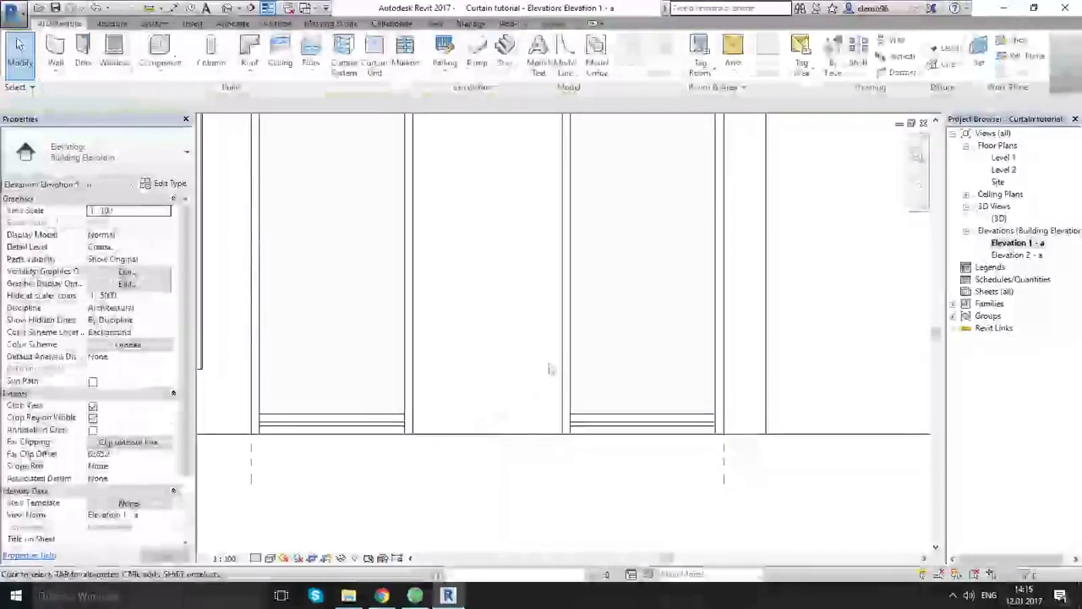
Open the default 3D view and face the curtain wall's lower panels from outside
scroll(550, 367, "down", 3)
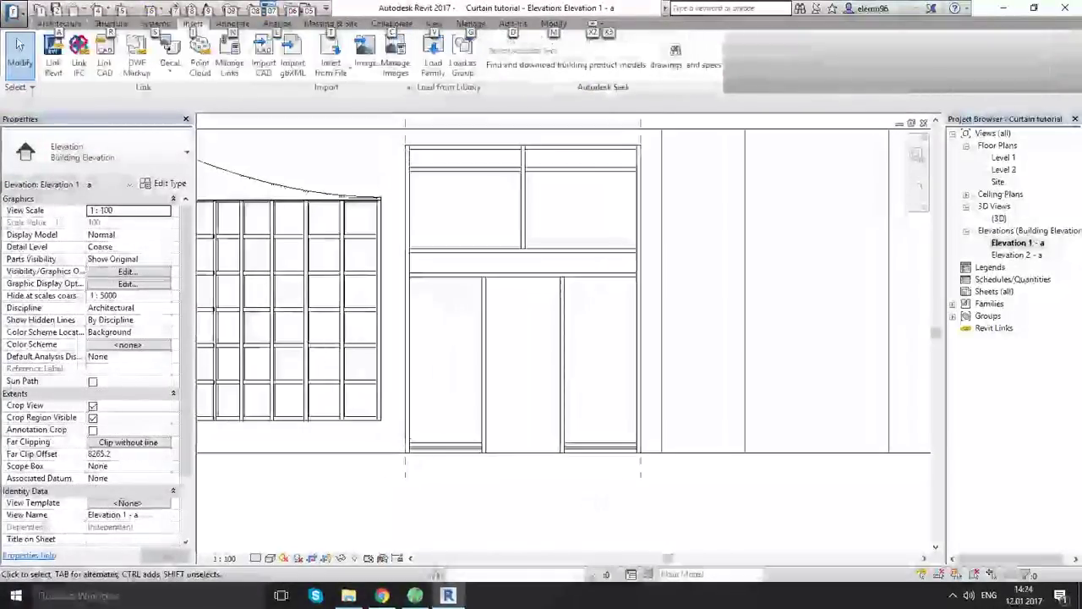
middle_click_drag(569, 500, 575, 499)
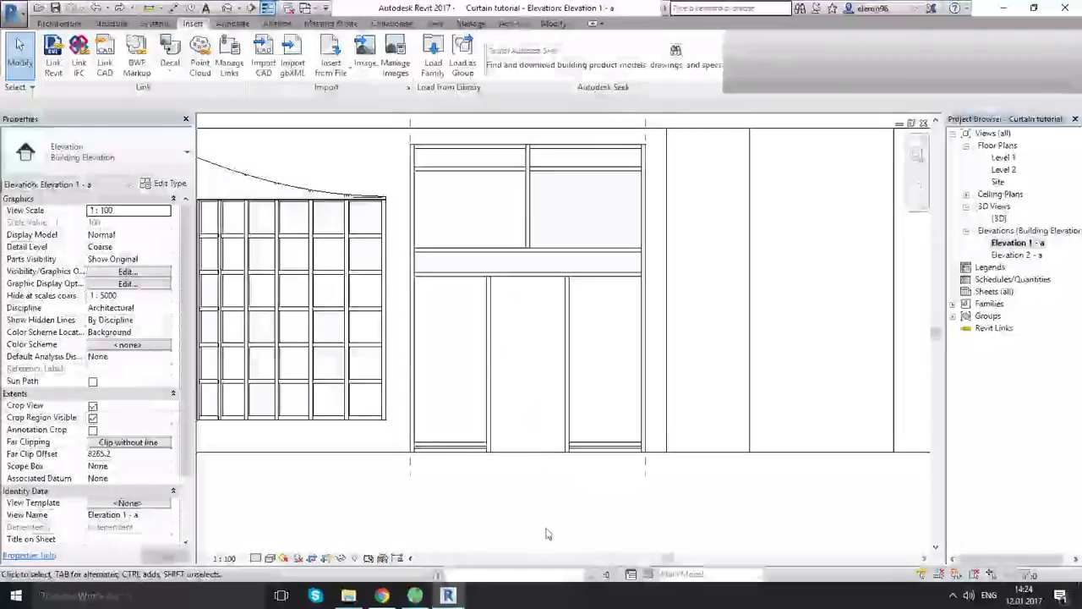
double_click(998, 218)
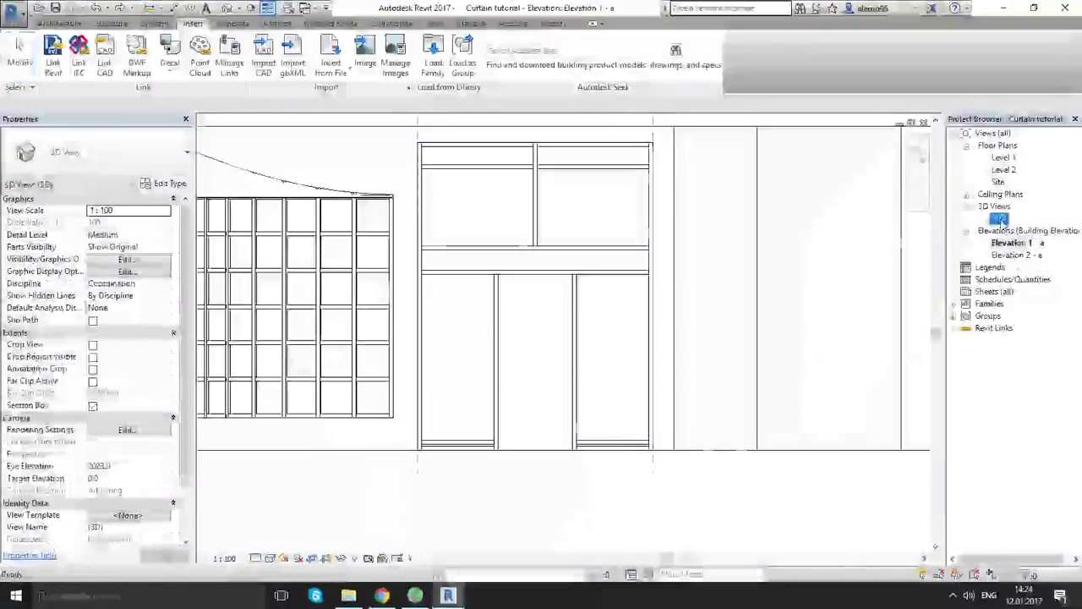
middle_click_drag(488, 432, 614, 476, "shift")
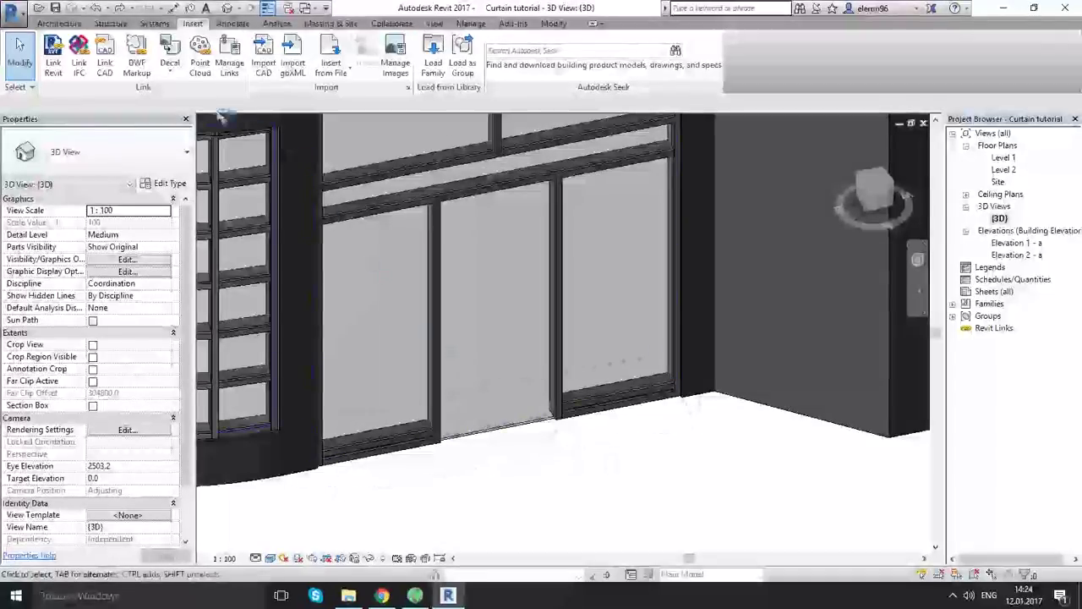
Load the M_Door-Curtain-Wall-Single-Glass door family from the Doors folder of the US Metric library
left_click(433, 68)
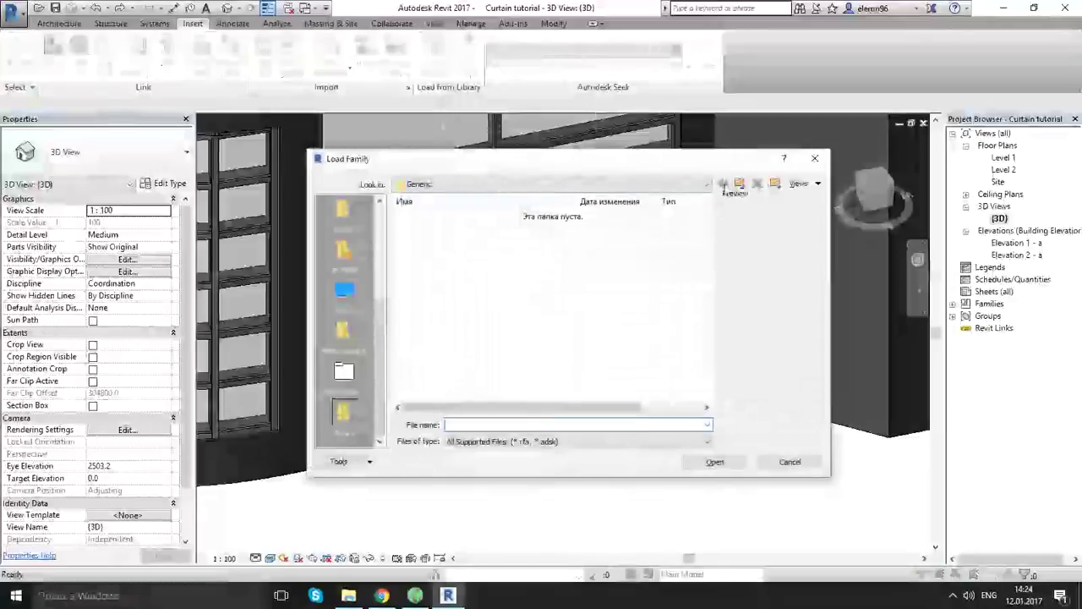
left_click(738, 185)
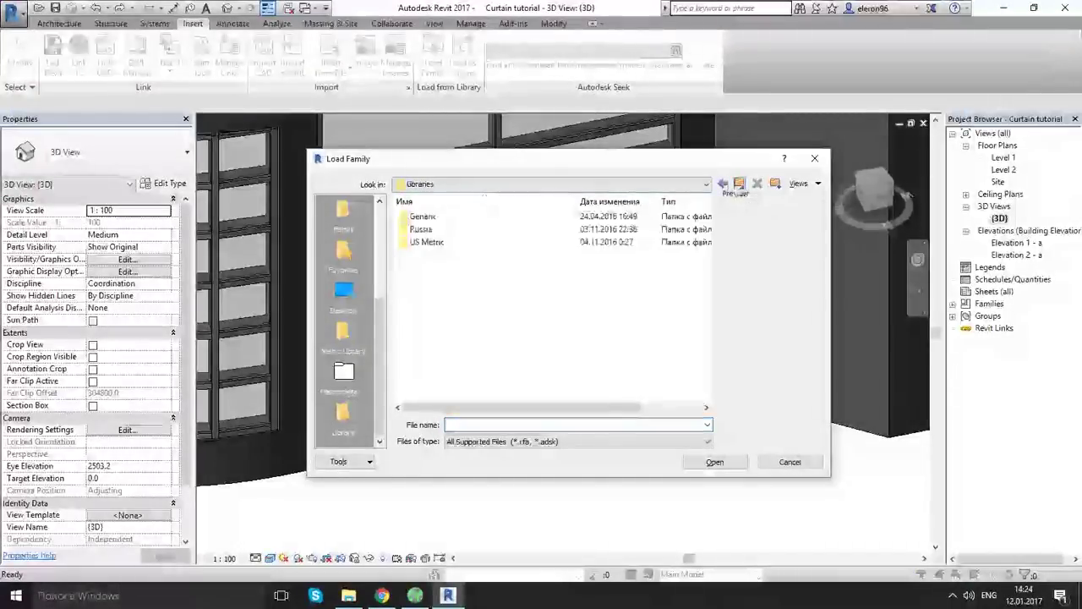
double_click(427, 242)
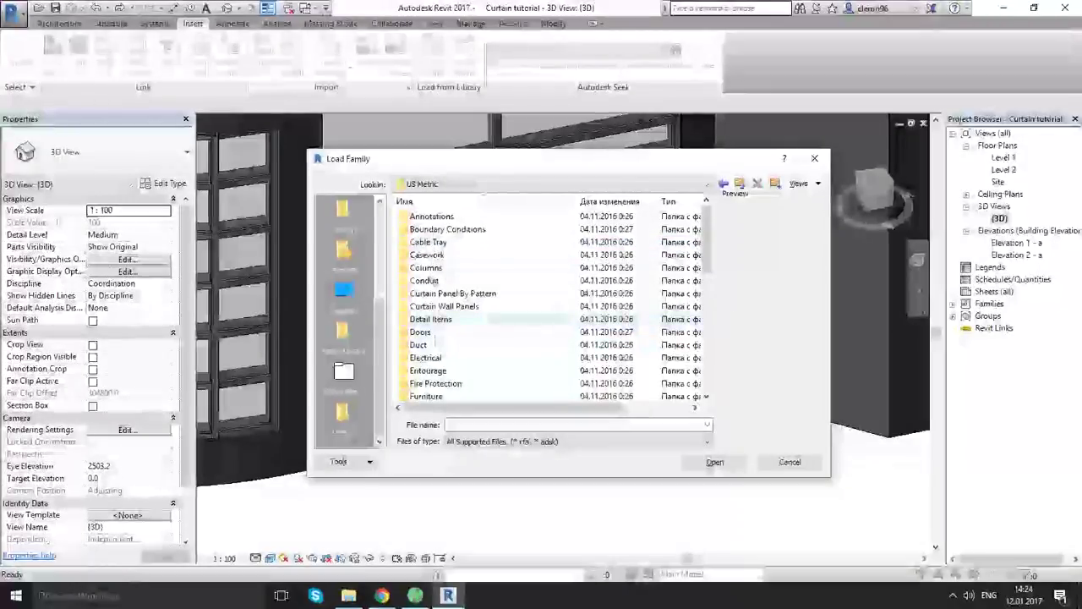
double_click(435, 335)
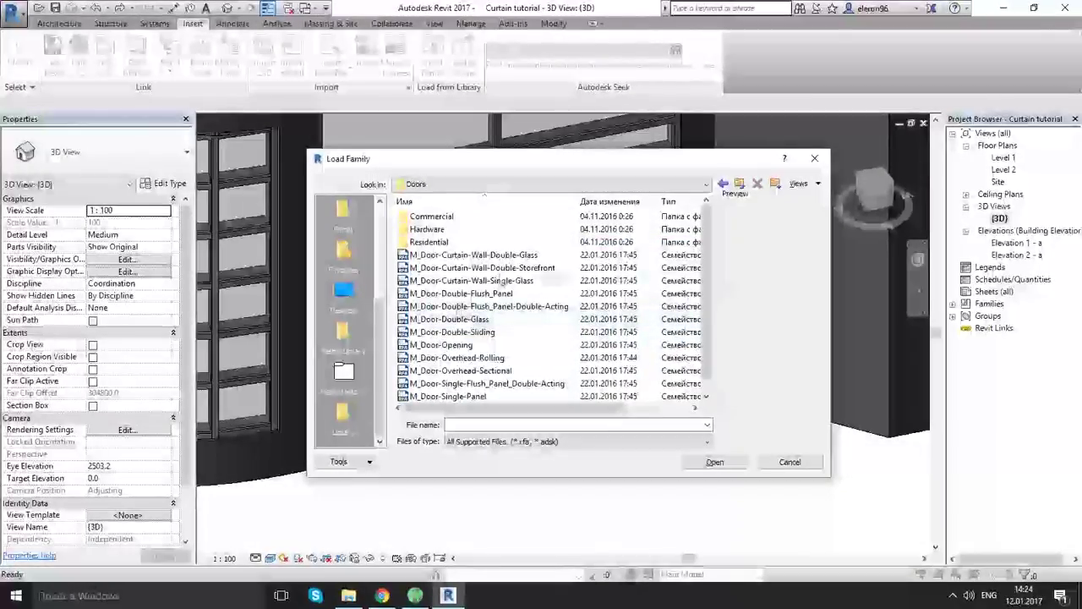
left_click(501, 282)
left_click(715, 463)
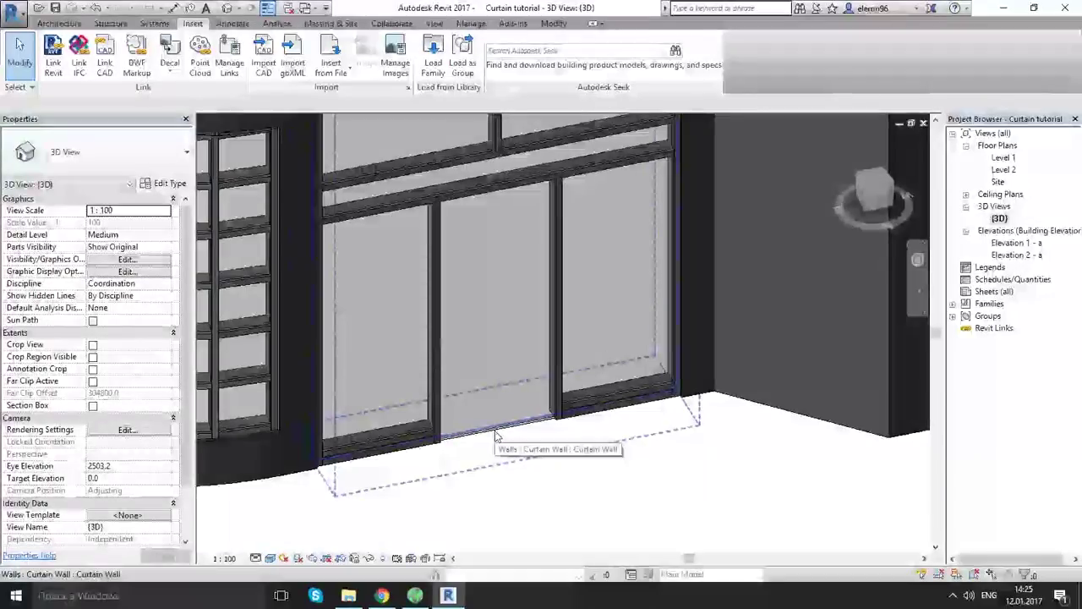
Replace the curtain wall's central bottom glazed panel with the M_Door-Curtain-Wall-Double-Storefront door type
key("c")
key("g")
key("Tab")
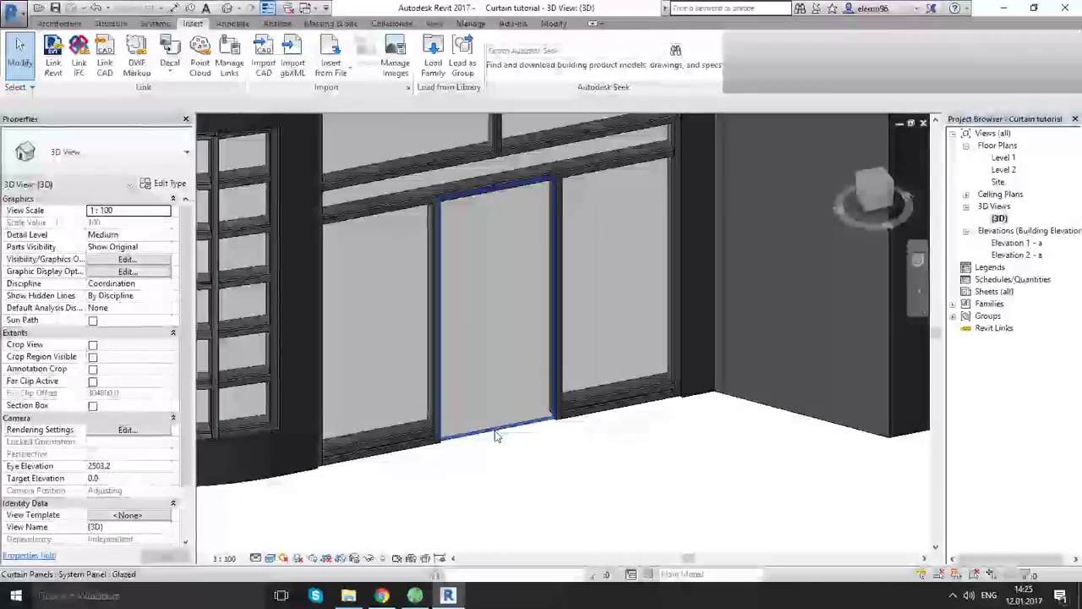
left_click(496, 435)
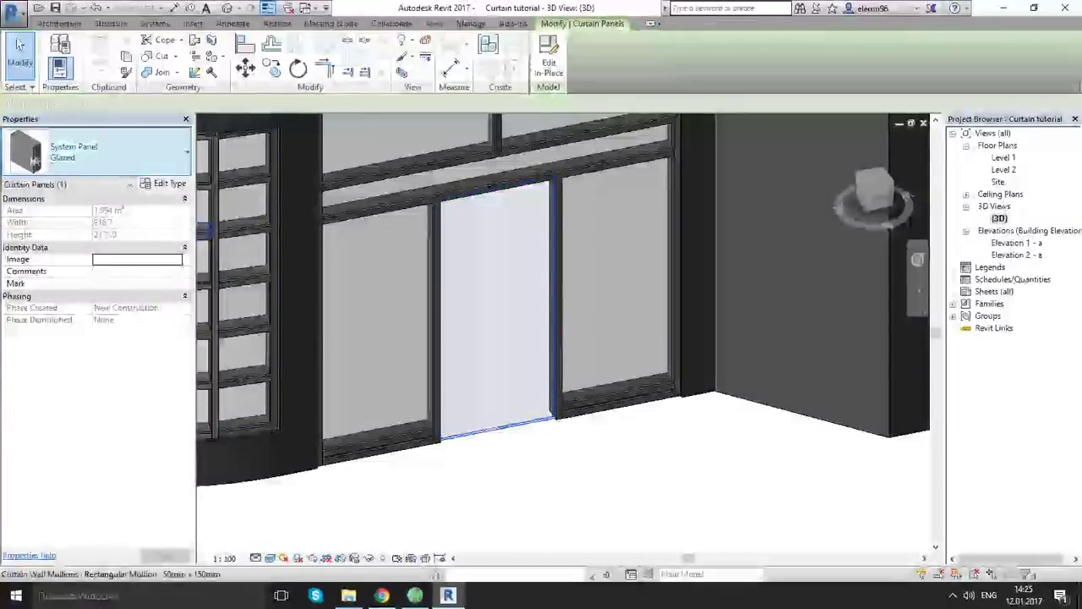
left_click(99, 165)
scroll(133, 312, "up", 4)
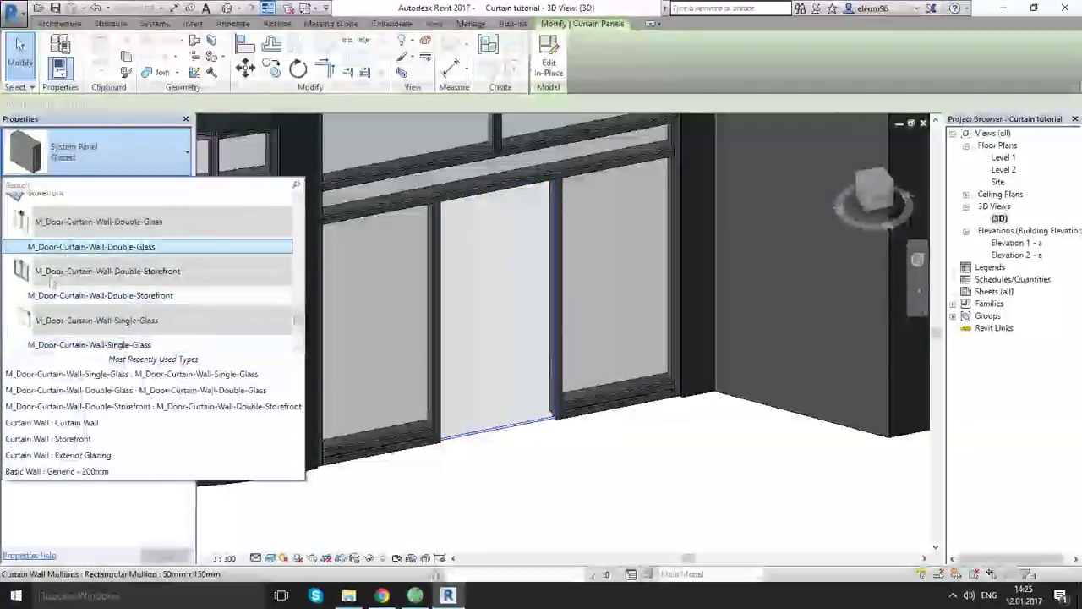
left_click(127, 295)
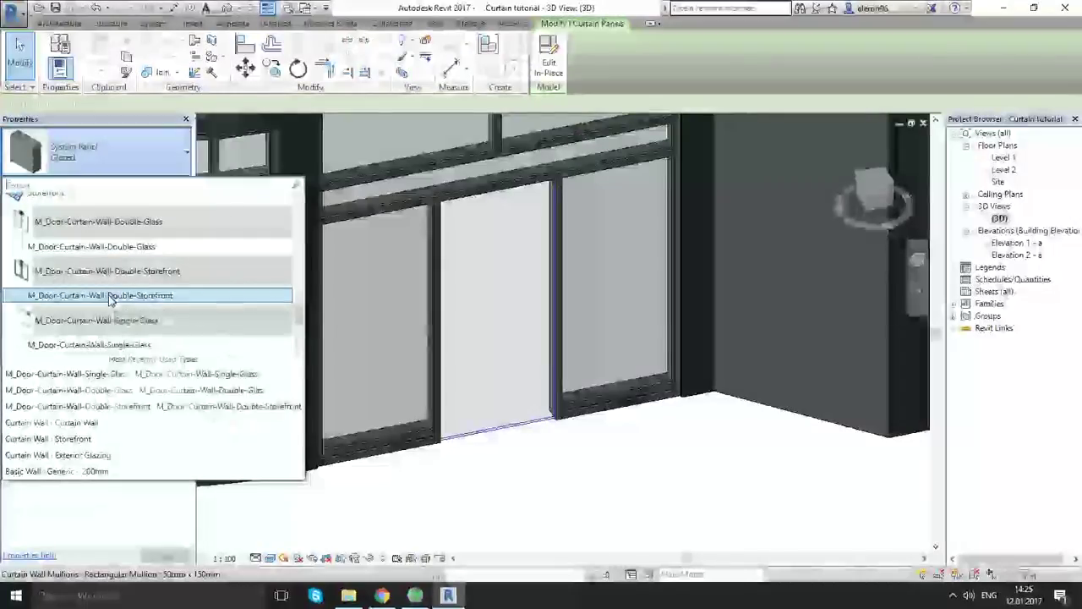
left_click(584, 476)
Delete the short vertical mullions at both ends of the narrow horizontal panel above the door
middle_click_drag(598, 447, 605, 385, "shift")
scroll(553, 372, "up", 4)
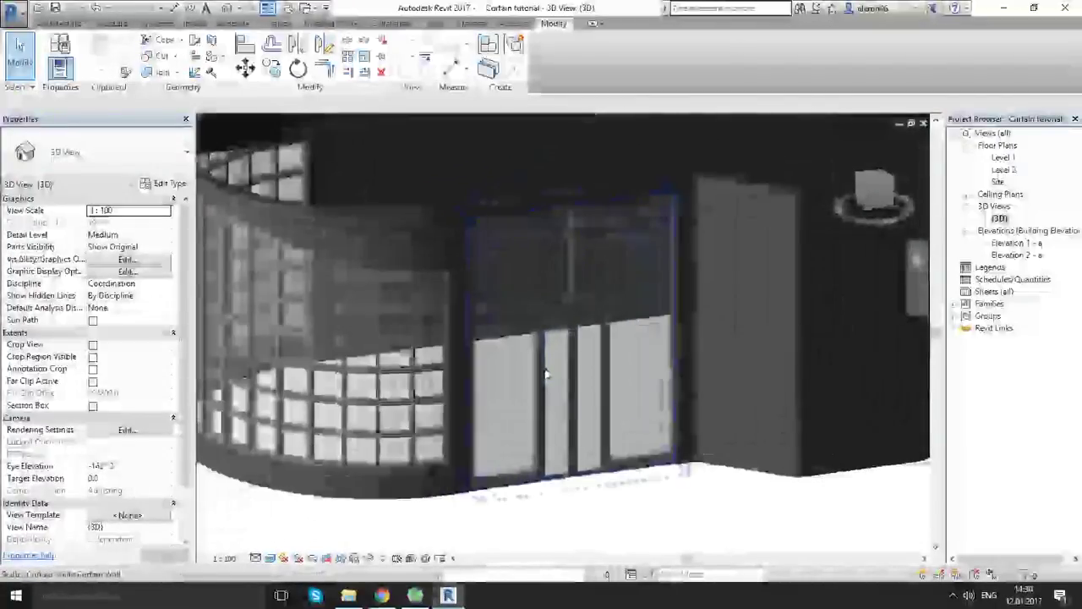
middle_click_drag(695, 365, 670, 379)
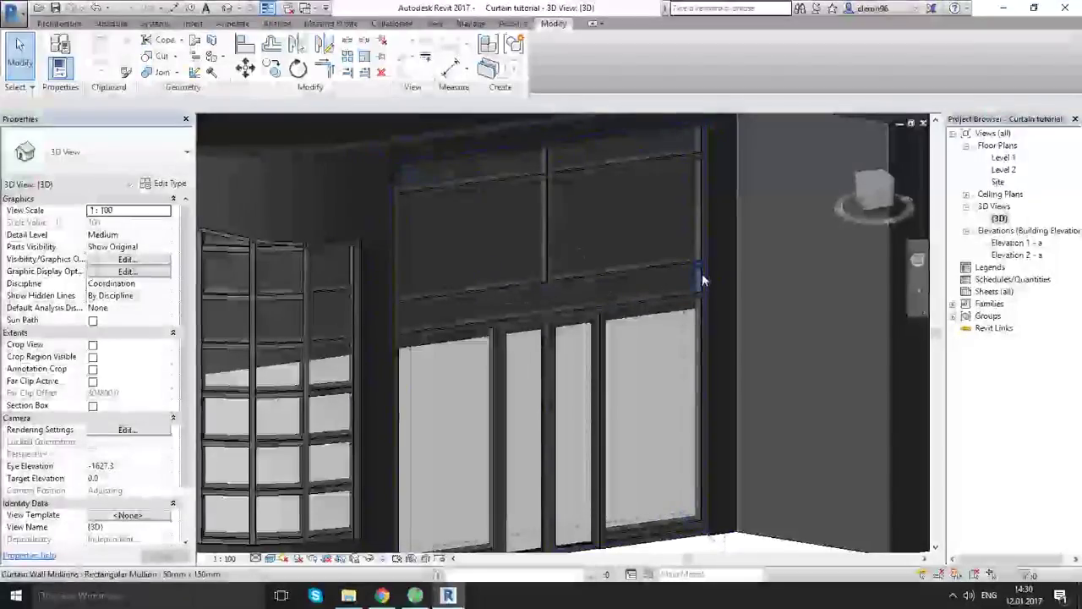
scroll(698, 273, "up", 3)
scroll(698, 273, "up", 2)
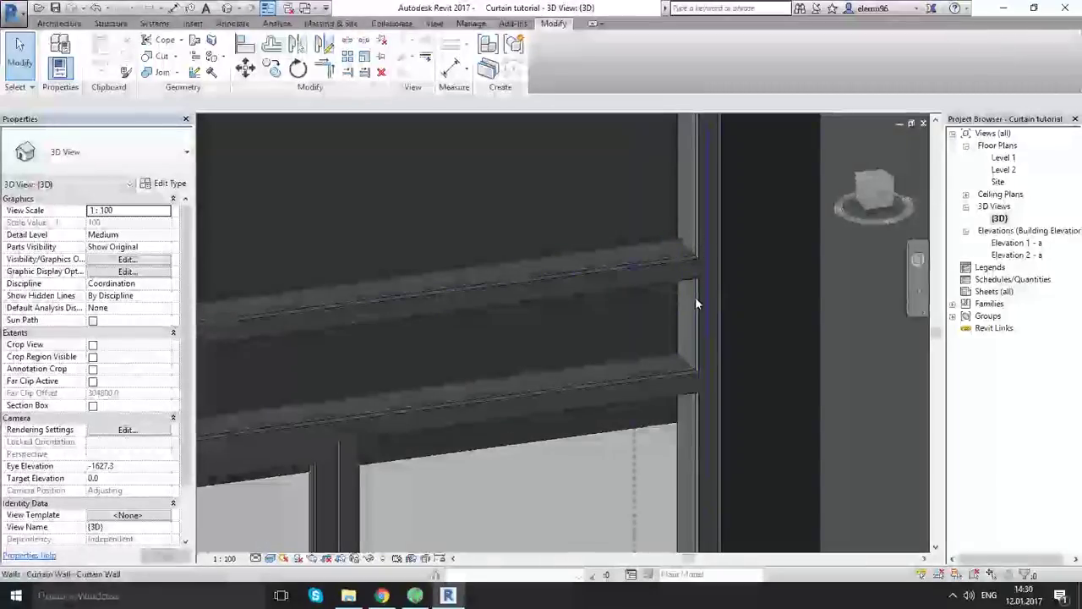
left_click(699, 313)
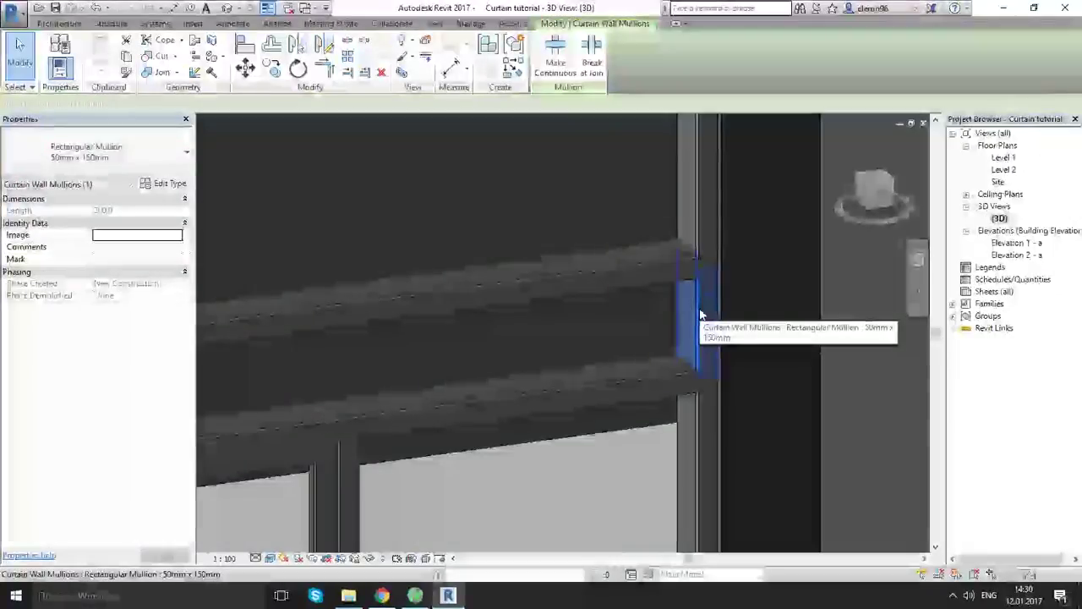
key("Escape")
scroll(701, 314, "down", 4)
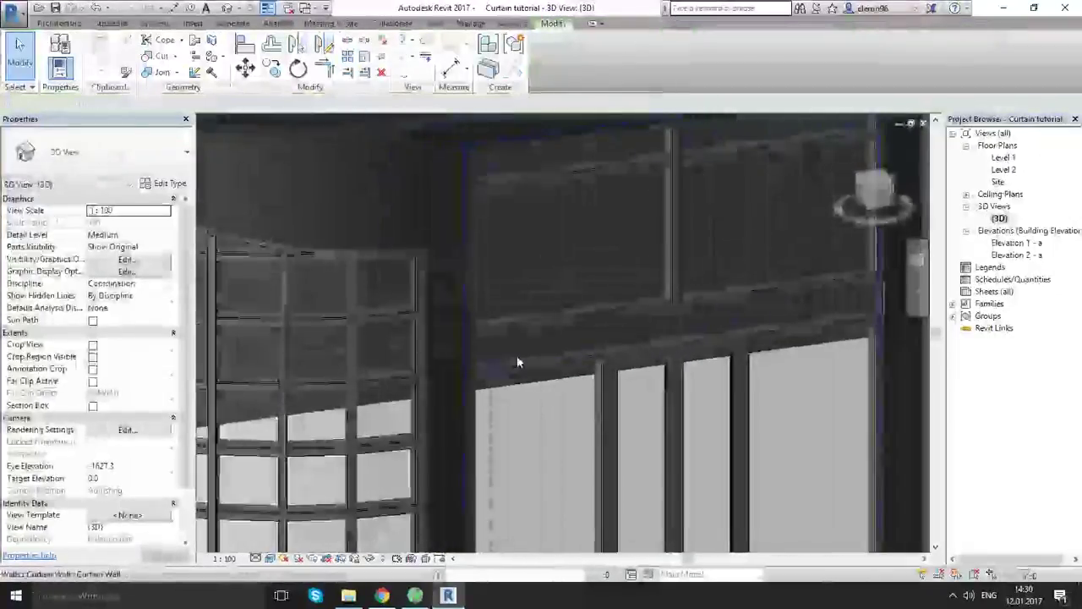
scroll(503, 357, "up", 3)
left_click(451, 355)
key("Escape")
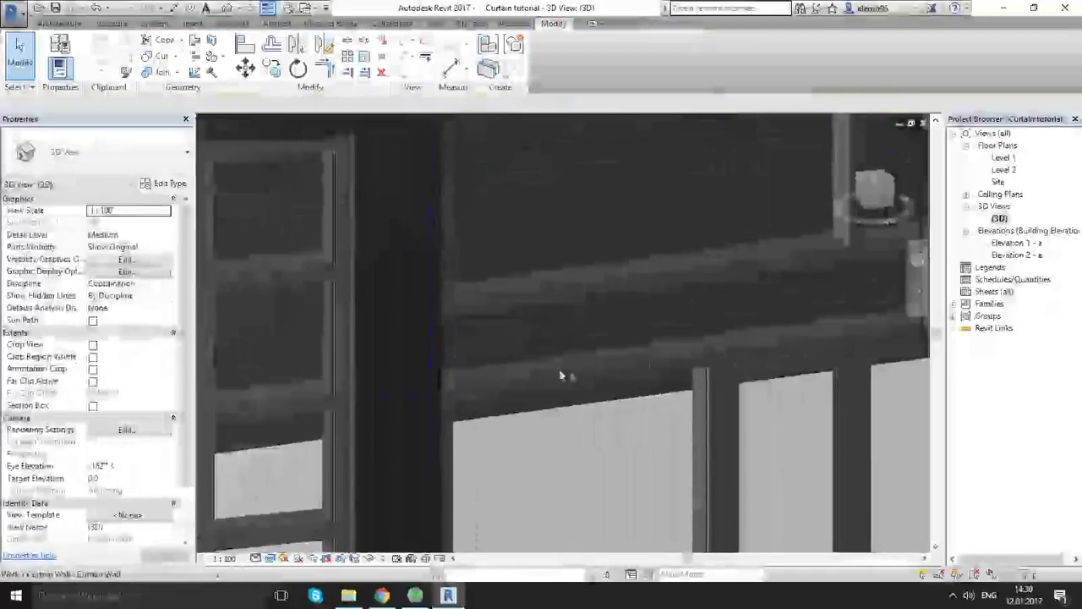
Try replacing the narrow horizontal glazed panel above the door with the Generic - 250mm wall type
middle_click_drag(710, 387, 514, 295, "shift")
scroll(633, 384, "down", 3)
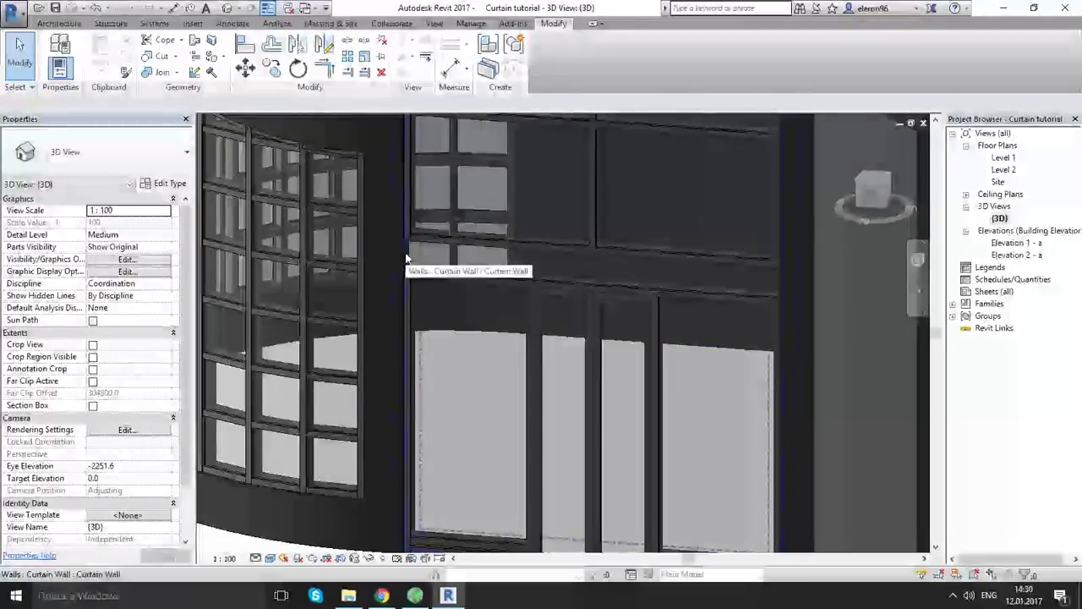
key("Tab")
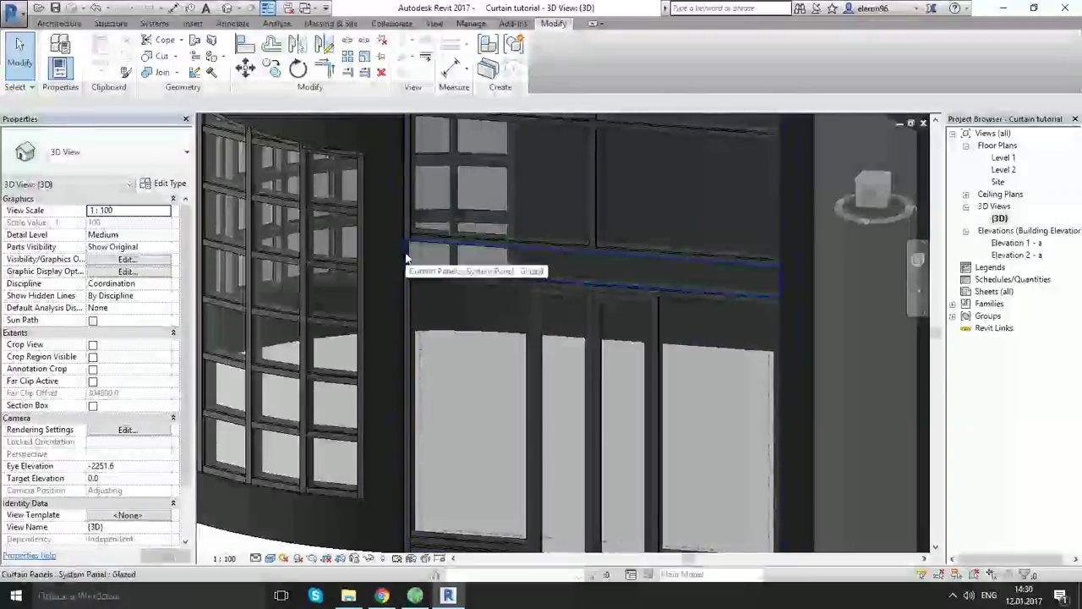
left_click(406, 258)
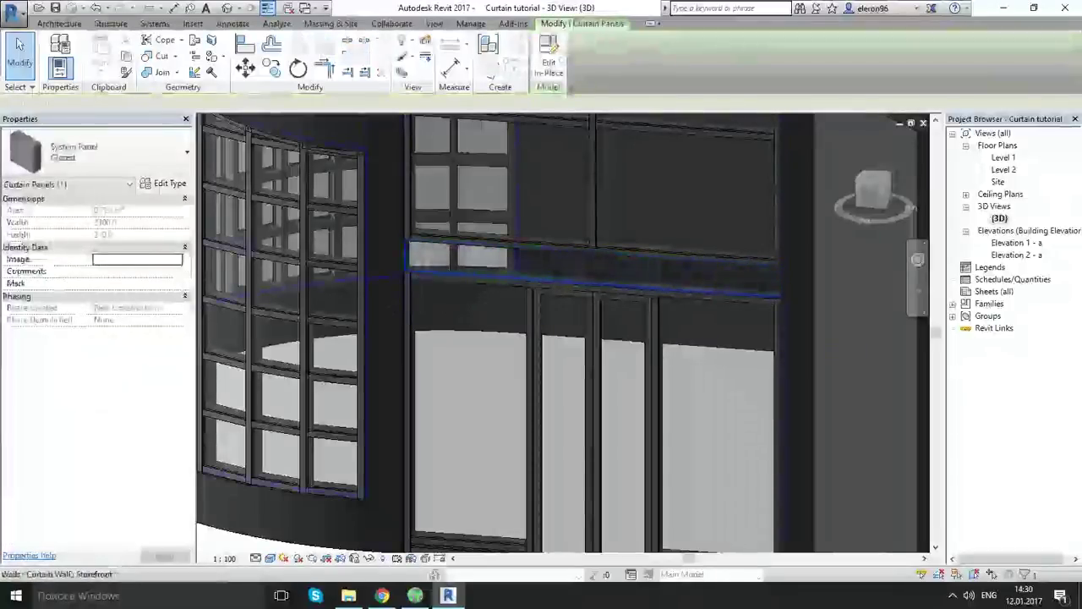
left_click(108, 146)
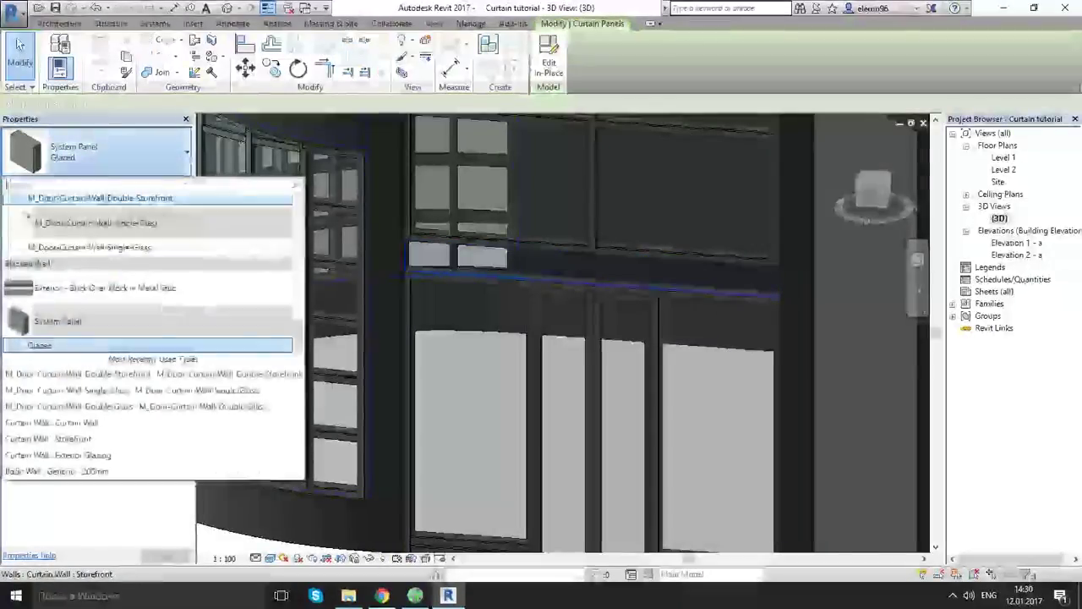
scroll(146, 306, "up", 10)
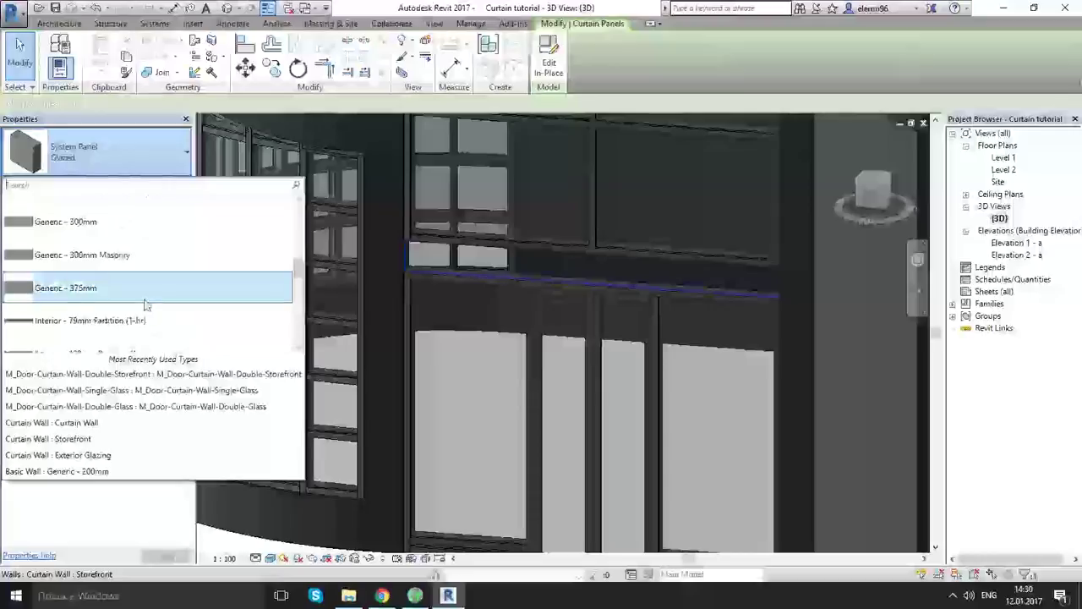
scroll(127, 288, "up", 2)
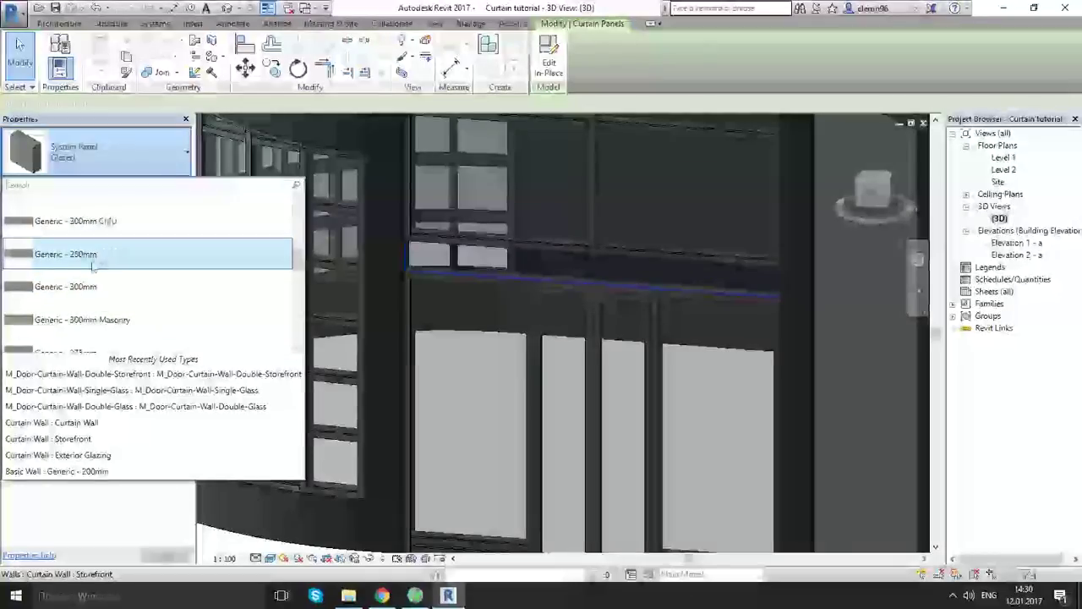
left_click(93, 263)
Compare the narrow infill wall with the surrounding walls, including the curved wall's type, and undo the panel's type change
middle_click_drag(396, 342, 334, 280)
key("Escape")
scroll(420, 312, "up", 2)
middle_click_drag(420, 312, 251, 319, "shift")
scroll(495, 322, "down", 2)
middle_click_drag(496, 322, 551, 350, "shift")
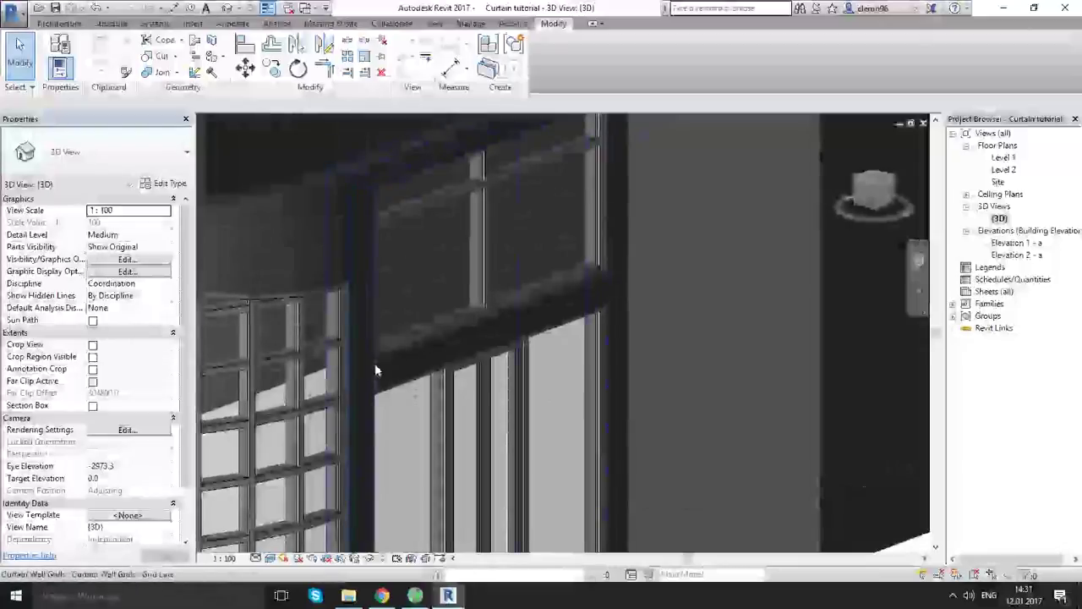
left_click(310, 183)
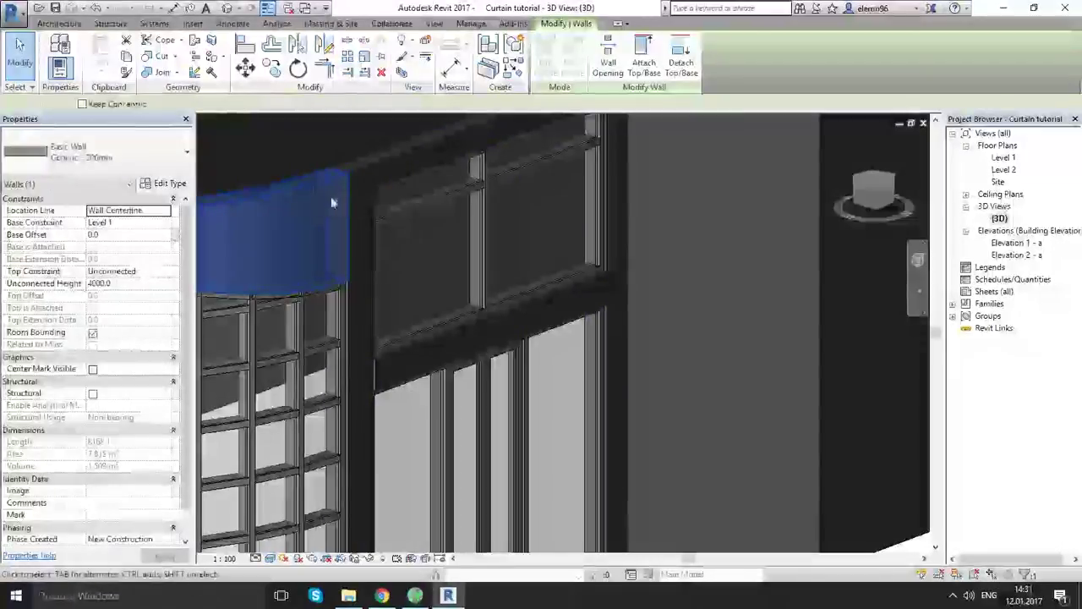
left_click(378, 374)
scroll(372, 372, "up", 5)
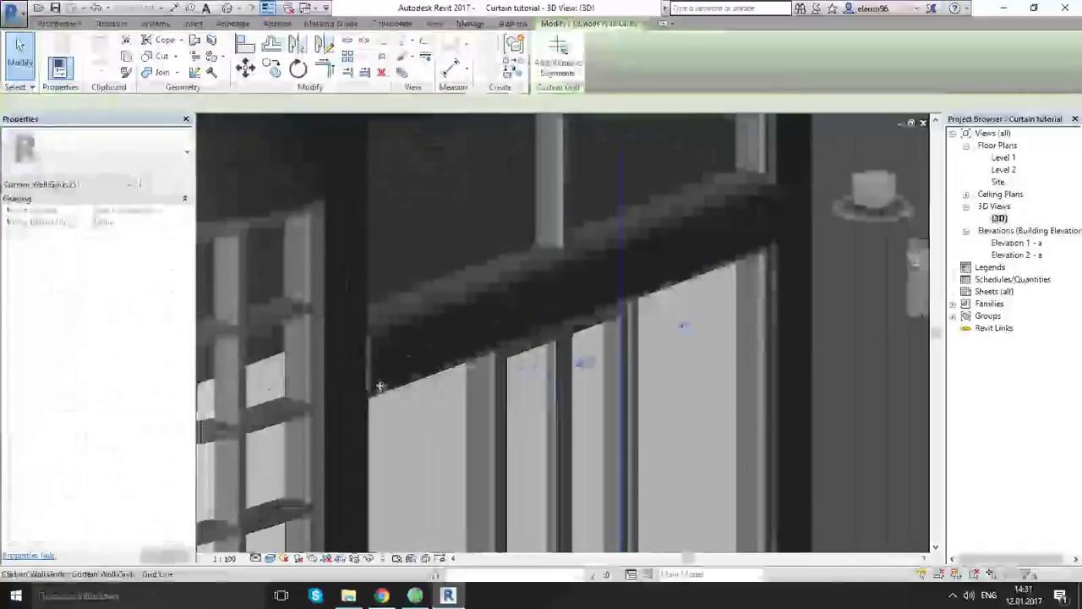
middle_click_drag(448, 336, 358, 436)
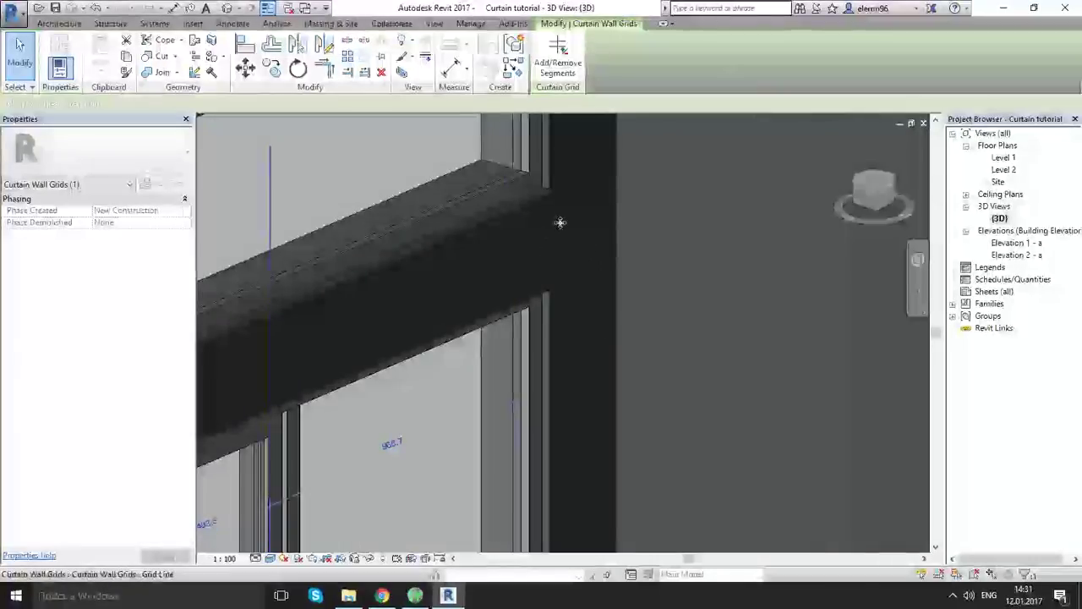
key("ctrl+z")
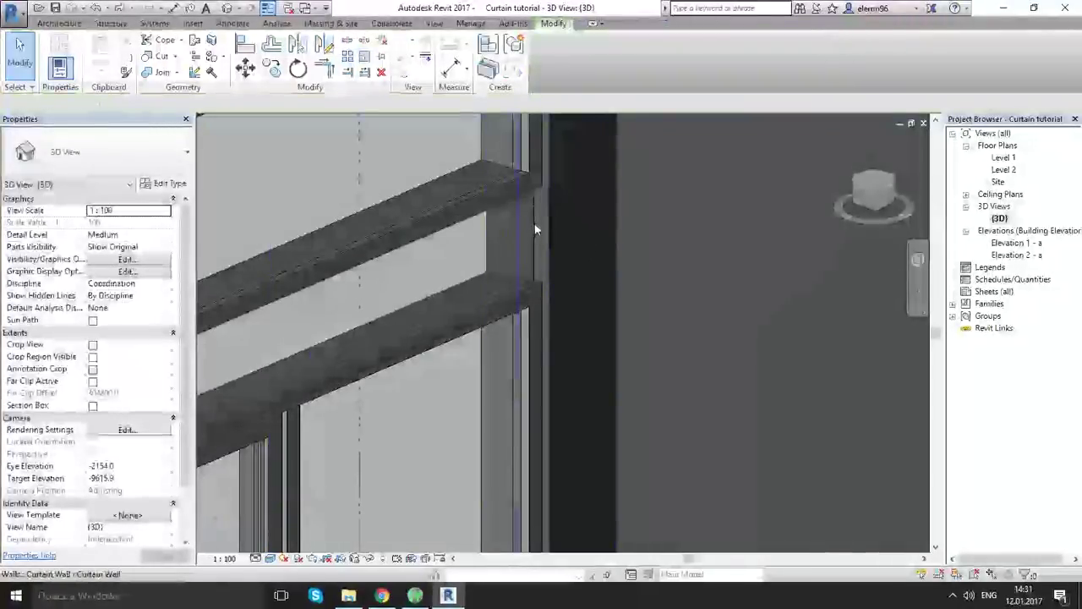
Change the narrow horizontal glazed panel above the door to the Generic - 200mm basic wall type and inspect its end
left_click(525, 224)
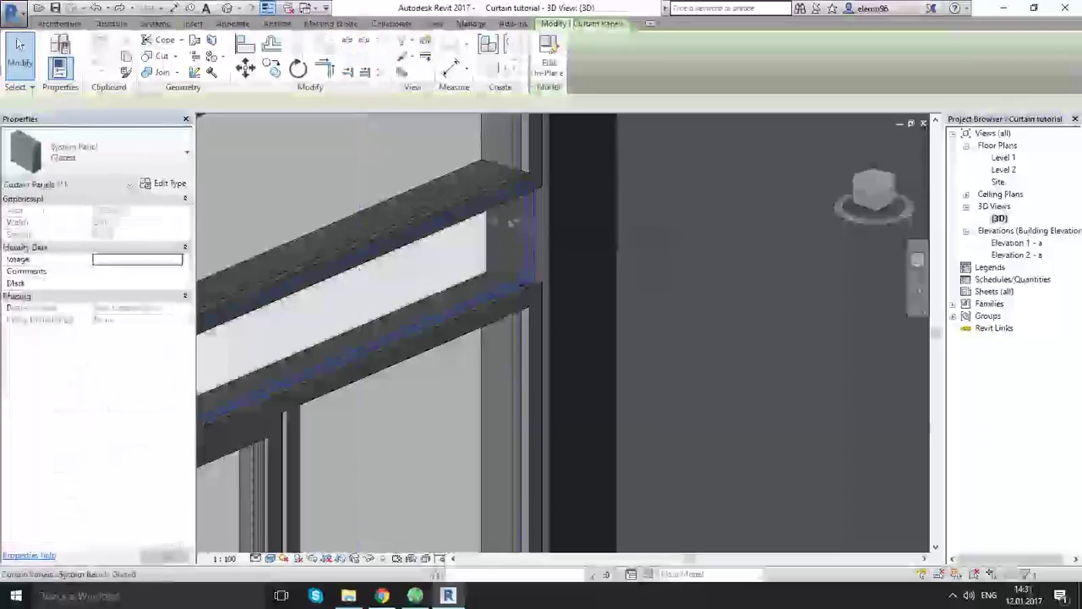
left_click(44, 139)
scroll(173, 295, "down", 10)
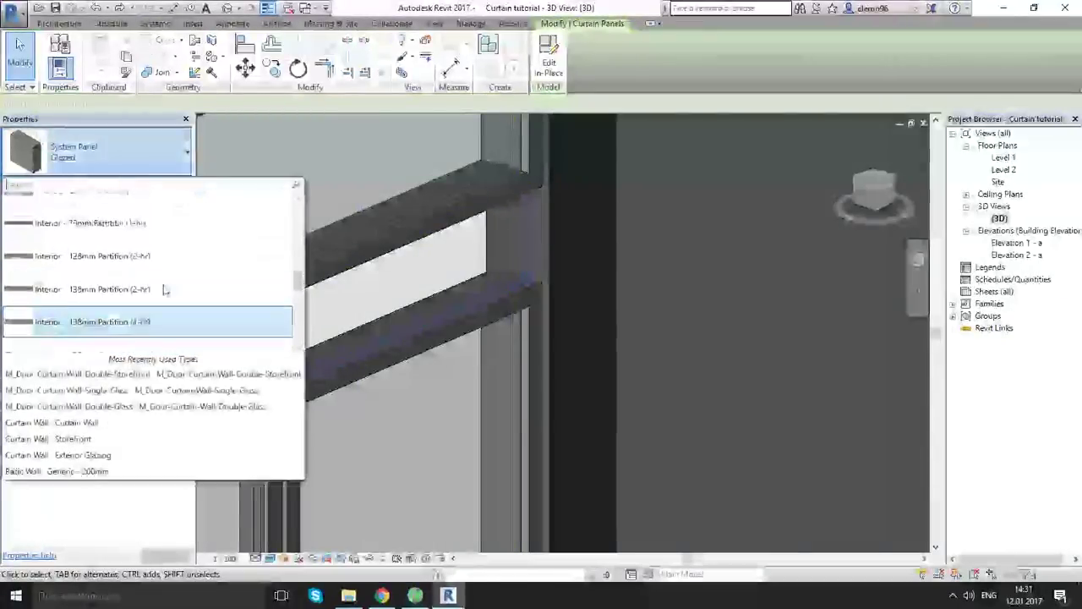
scroll(174, 295, "up", 3)
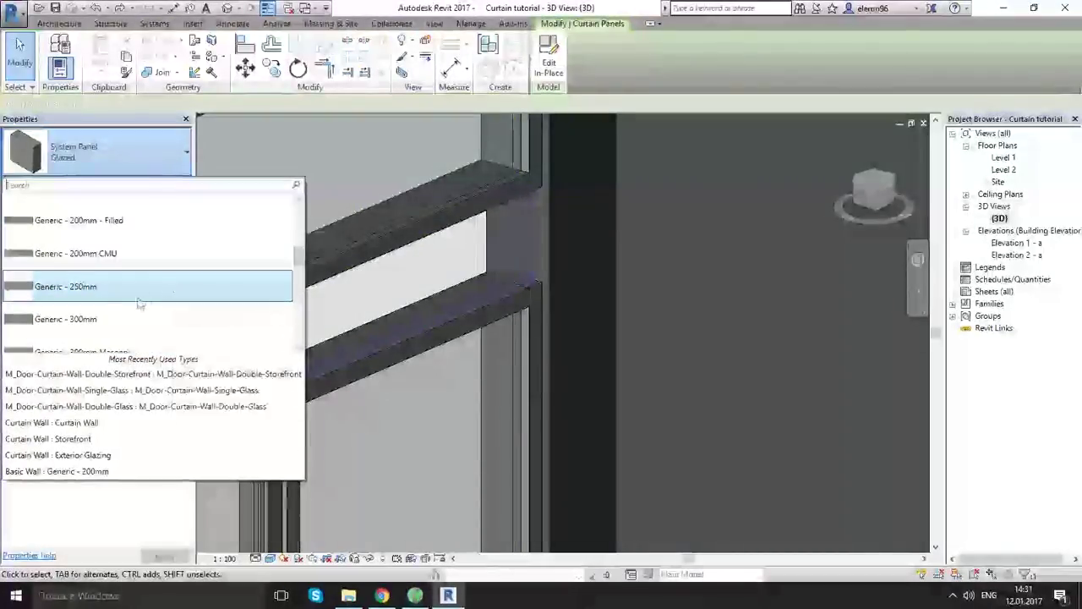
left_click(151, 230)
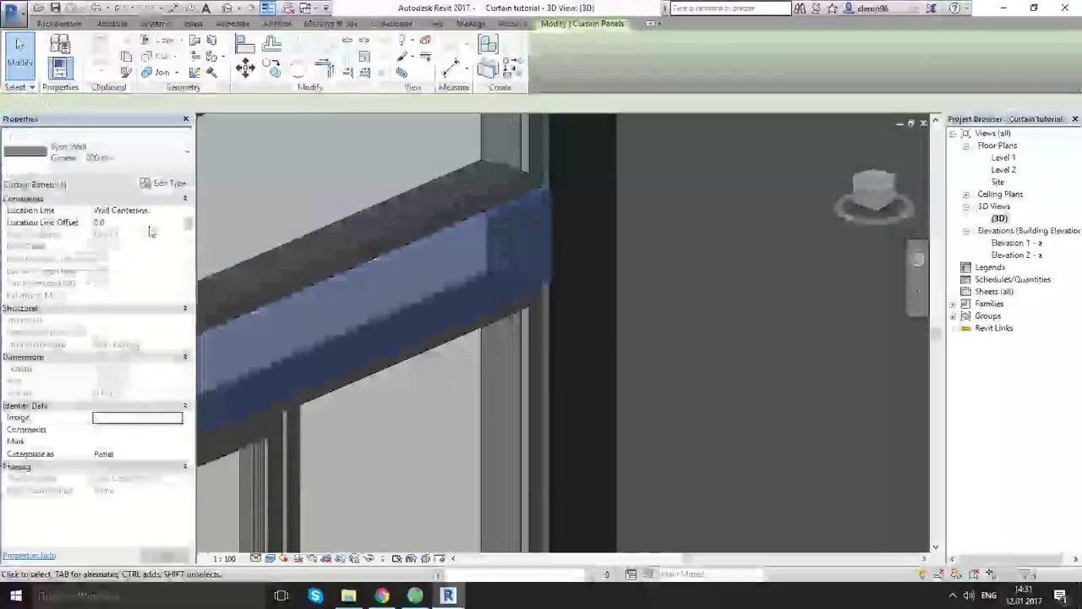
key("Escape")
middle_click_drag(564, 269, 614, 338, "shift")
scroll(611, 338, "up", 3)
scroll(591, 300, "up", 2)
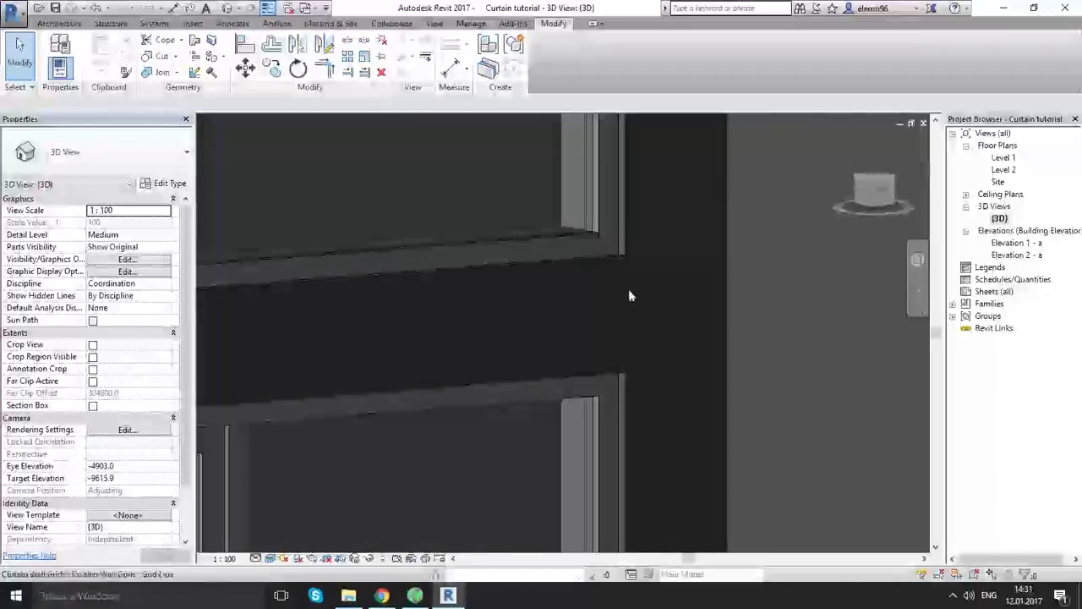
middle_click_drag(606, 332, 567, 275, "shift")
left_click(553, 276)
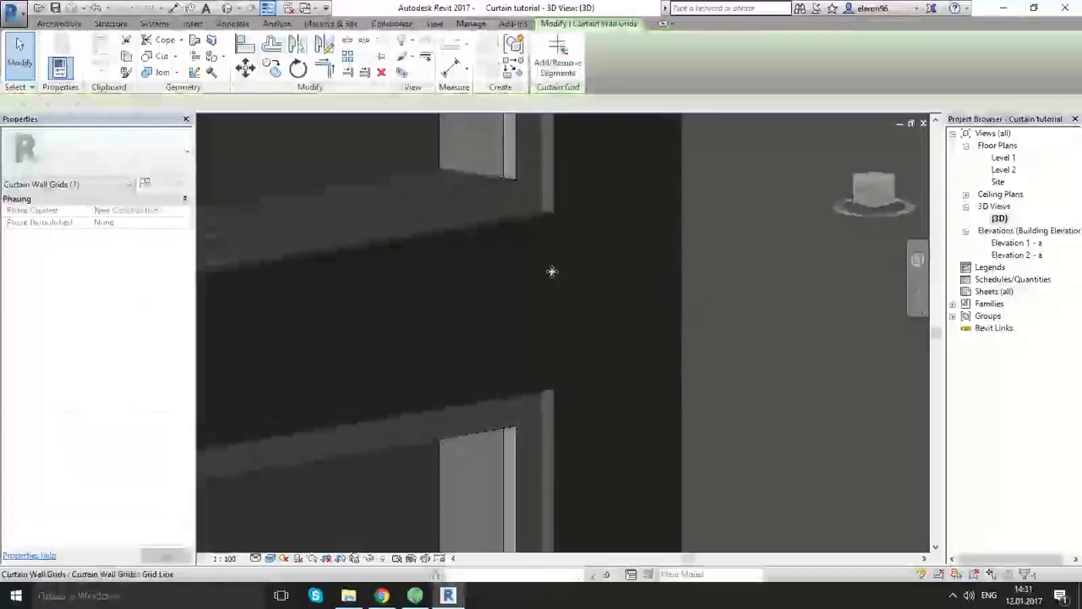
left_click(59, 24)
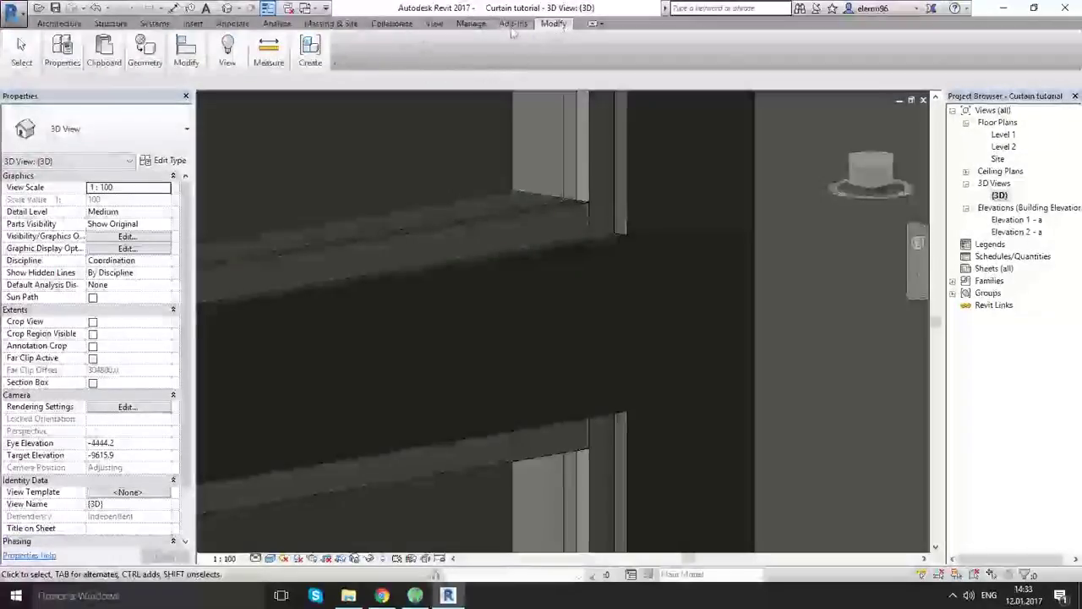
double_click(554, 24)
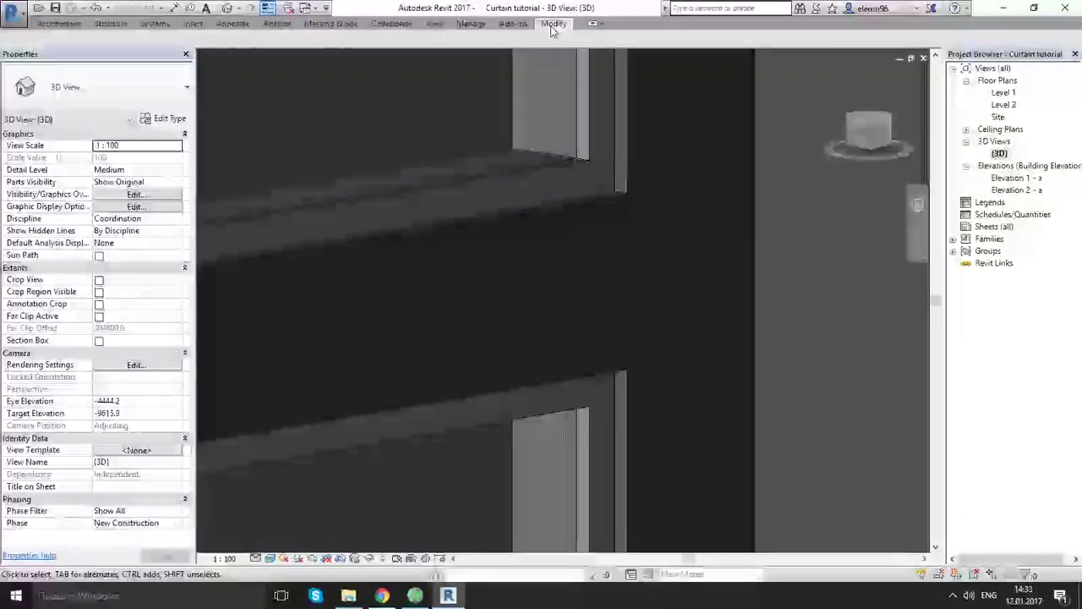
double_click(554, 24)
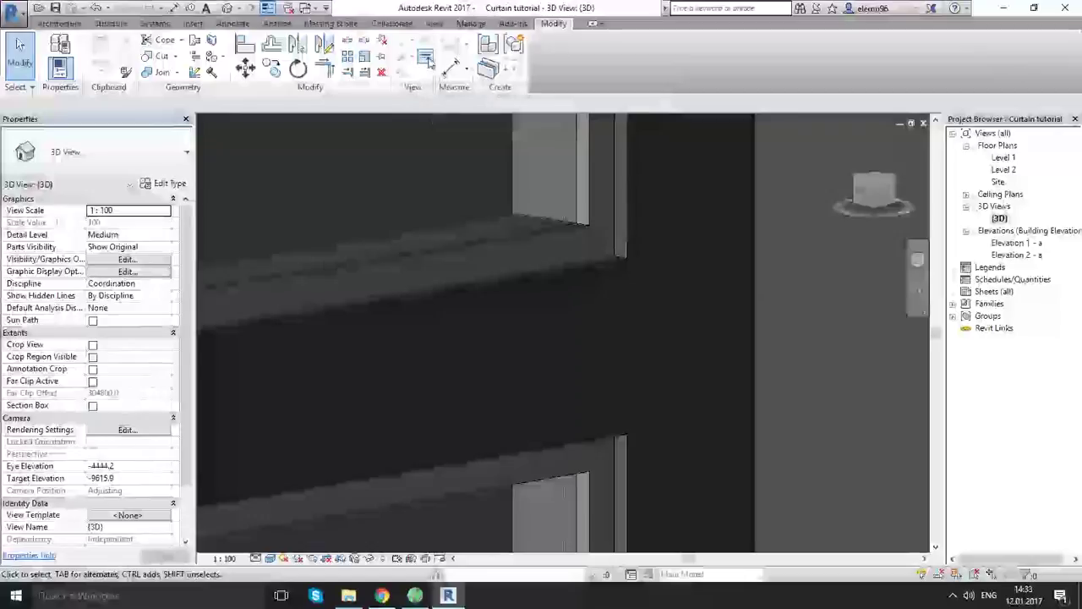
Use Linework with the <Invisible lines> style to hide the vertical joint edges at both ends of the narrow infill wall
left_click(427, 60)
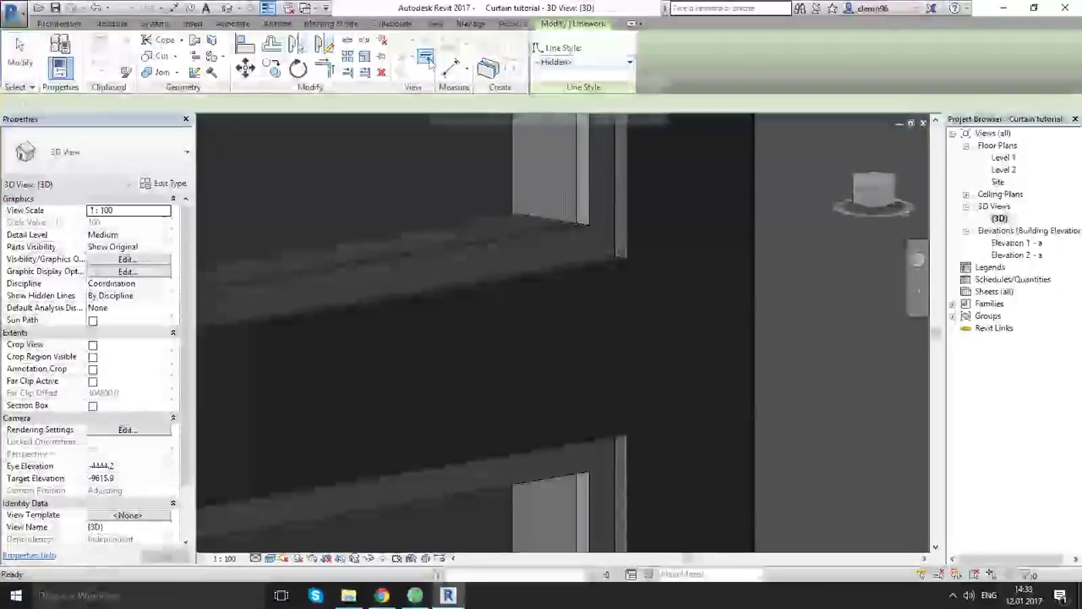
left_click(592, 62)
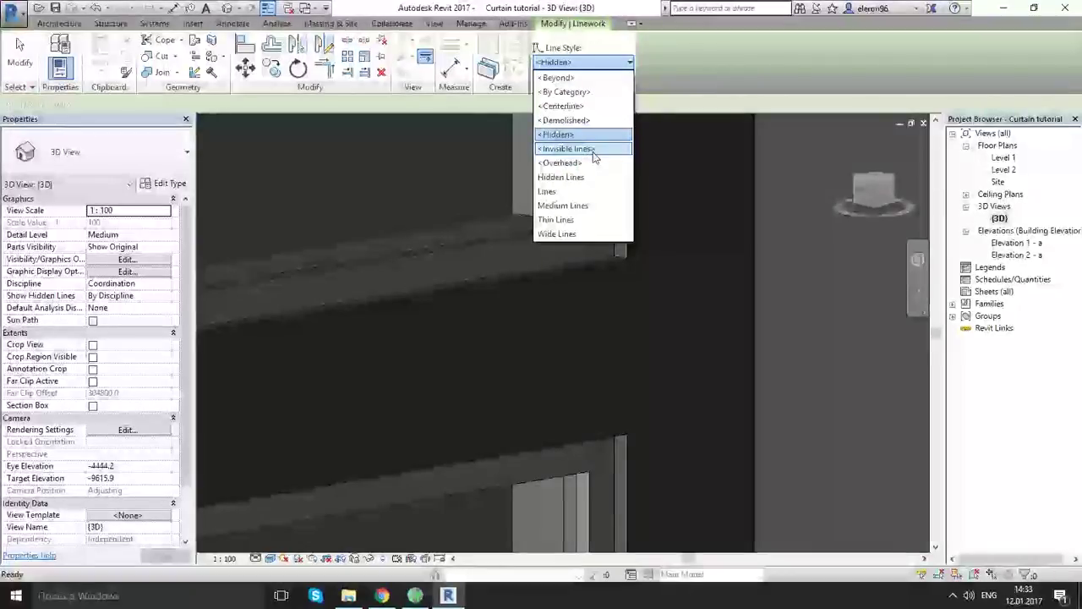
left_click(594, 149)
left_click(625, 285)
scroll(583, 355, "down", 2)
scroll(618, 347, "down", 2)
middle_click_drag(473, 372, 921, 266)
scroll(552, 316, "up", 3)
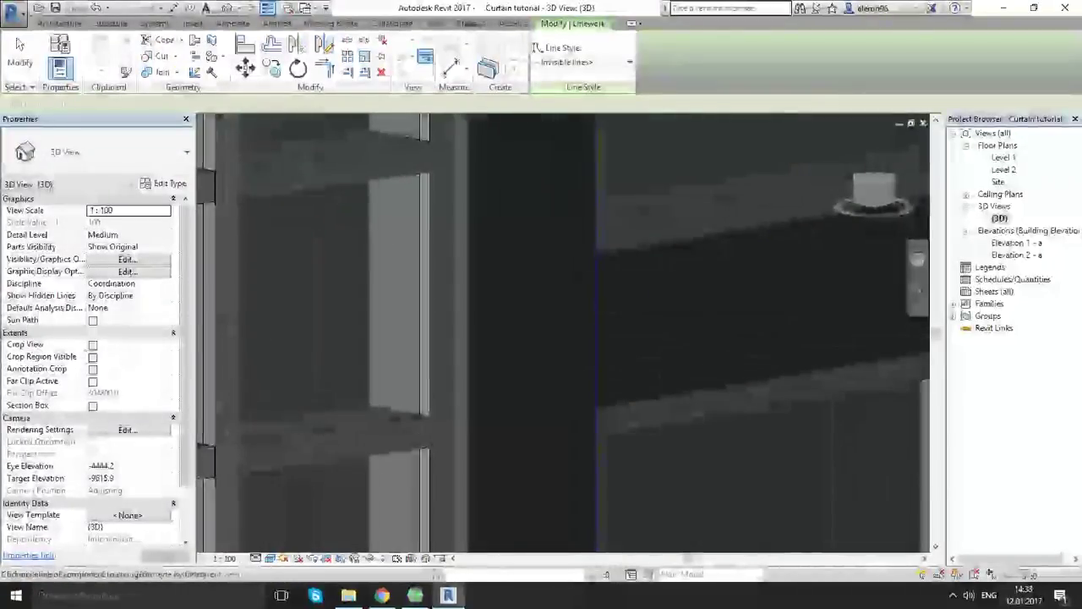
key("Escape")
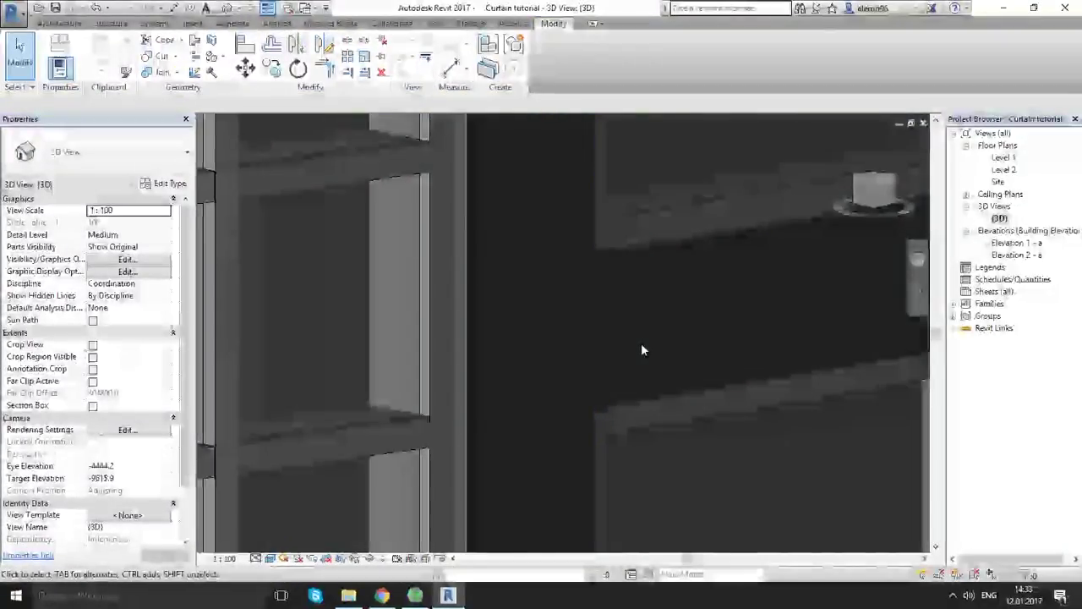
Inspect the entrance curtain wall with its narrow infill and the neighbouring curved curtain wall from several angles
scroll(640, 344, "down", 4)
middle_click_drag(640, 350, 423, 305, "shift")
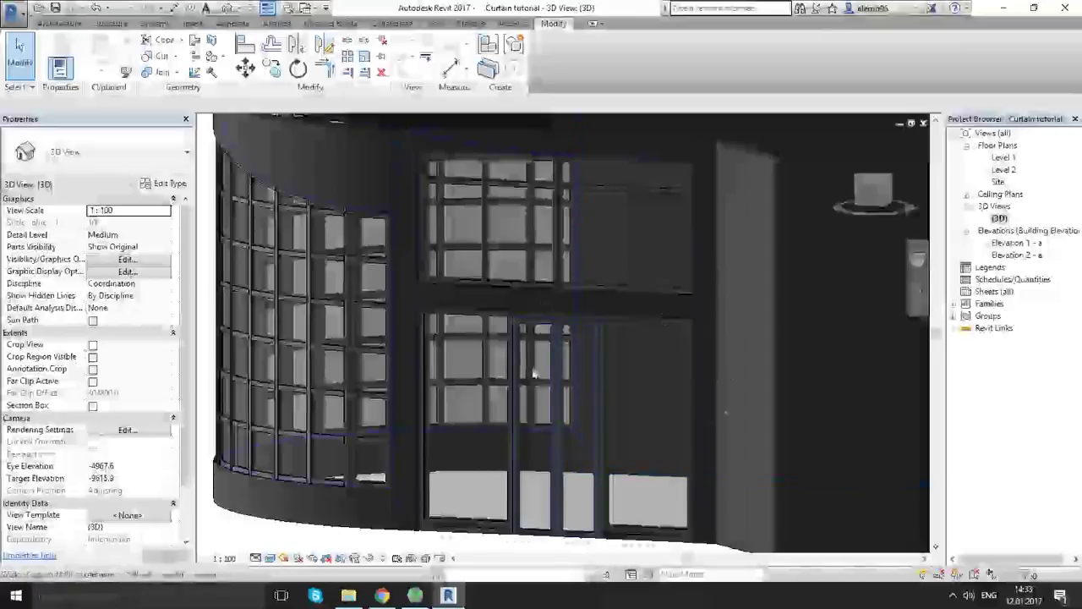
middle_click_drag(529, 374, 665, 352, "shift")
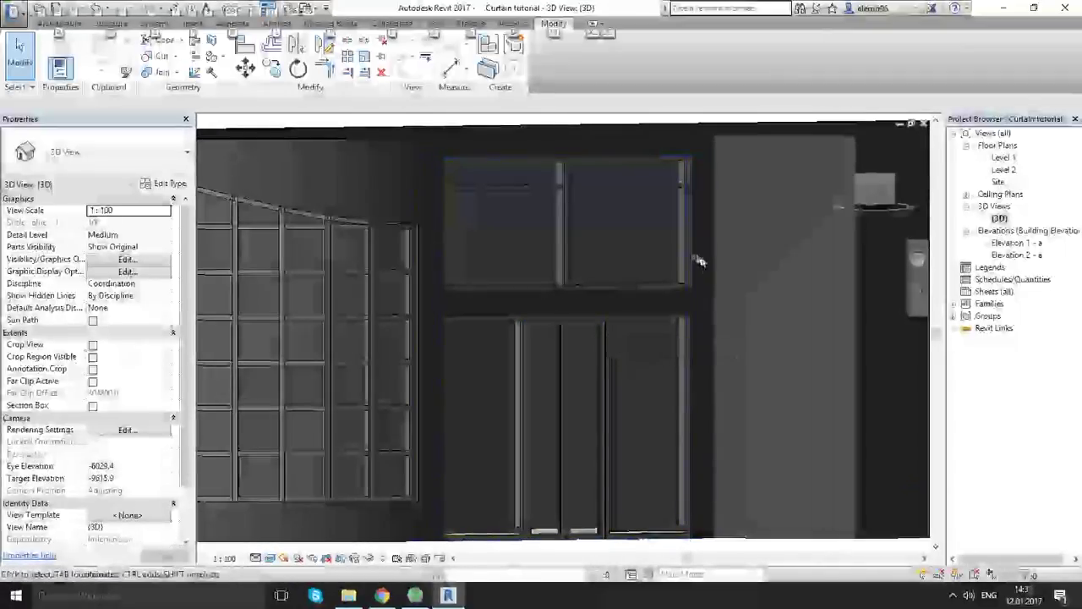
middle_click_drag(415, 256, 689, 241, "shift")
middle_click_drag(311, 220, 549, 245, "shift")
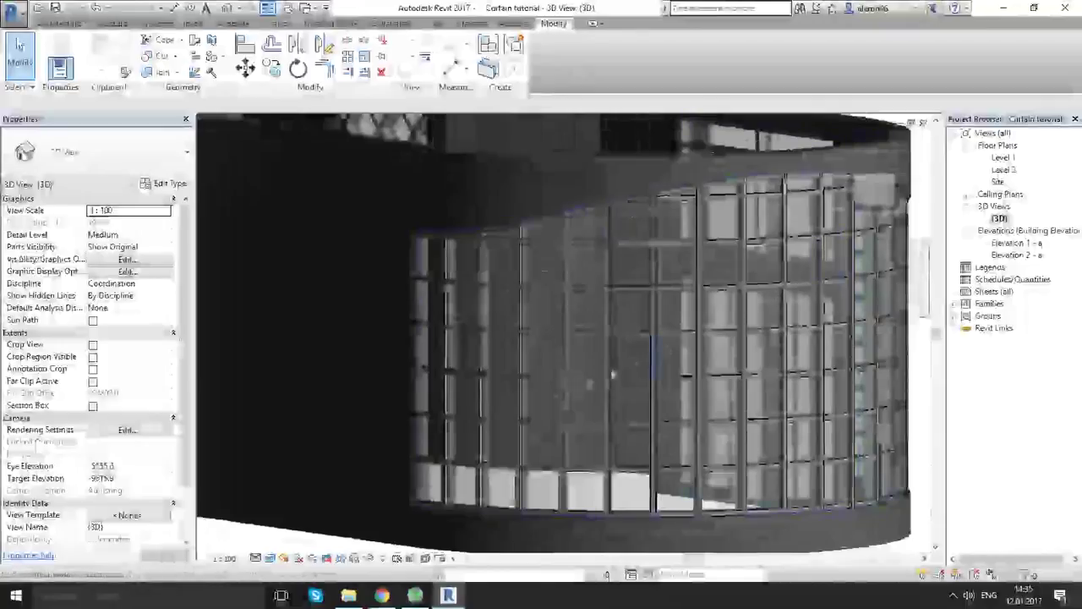
middle_click_drag(589, 384, 586, 334)
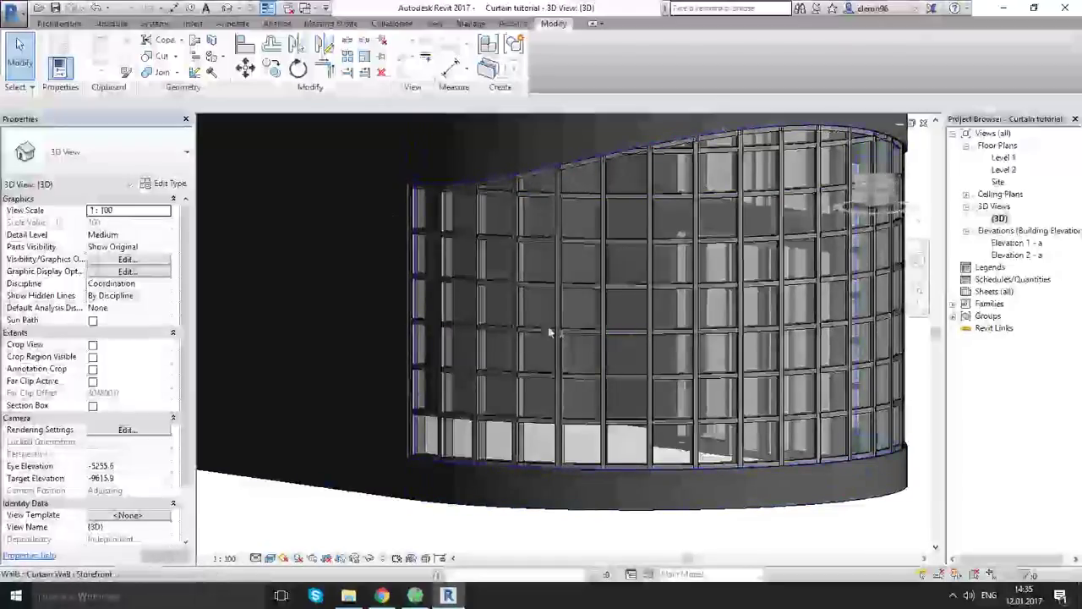
middle_click_drag(609, 383, 541, 347, "shift")
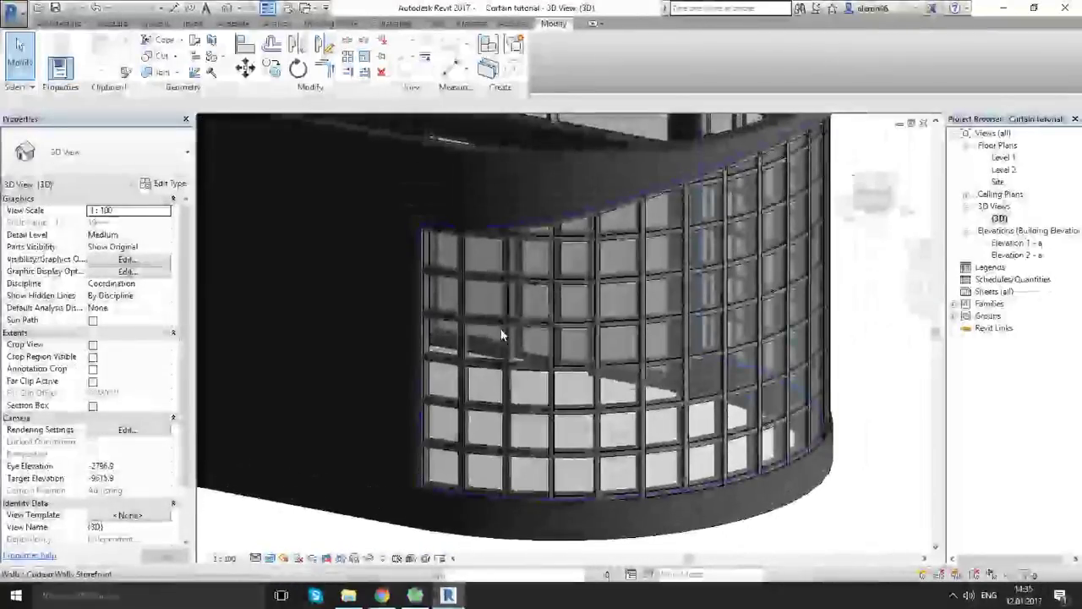
Create an in-place model in the Walls category with a name ending in "sweep"
left_click(58, 23)
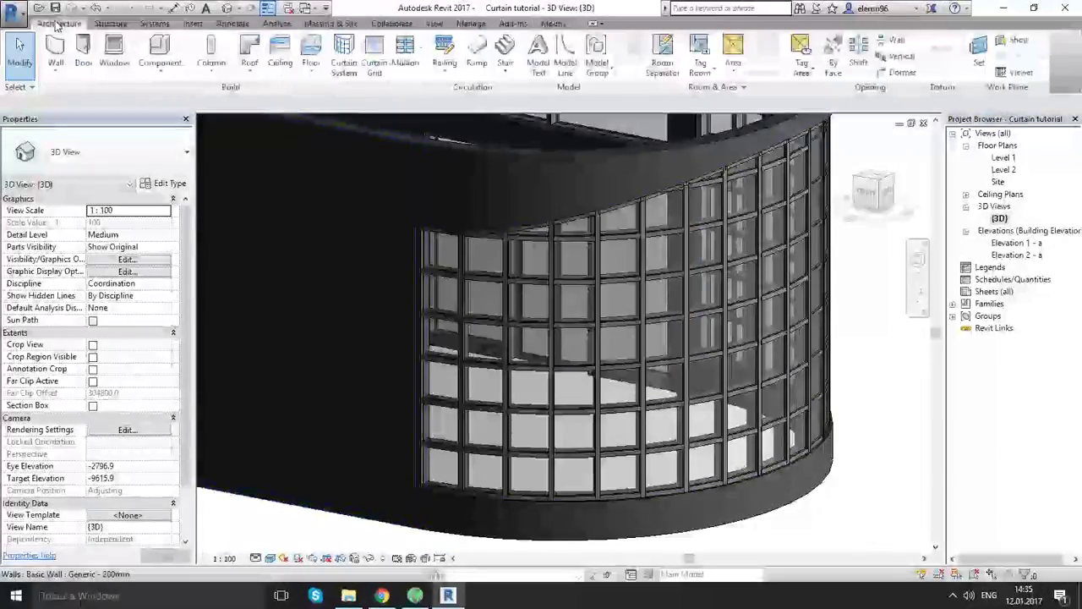
left_click(147, 76)
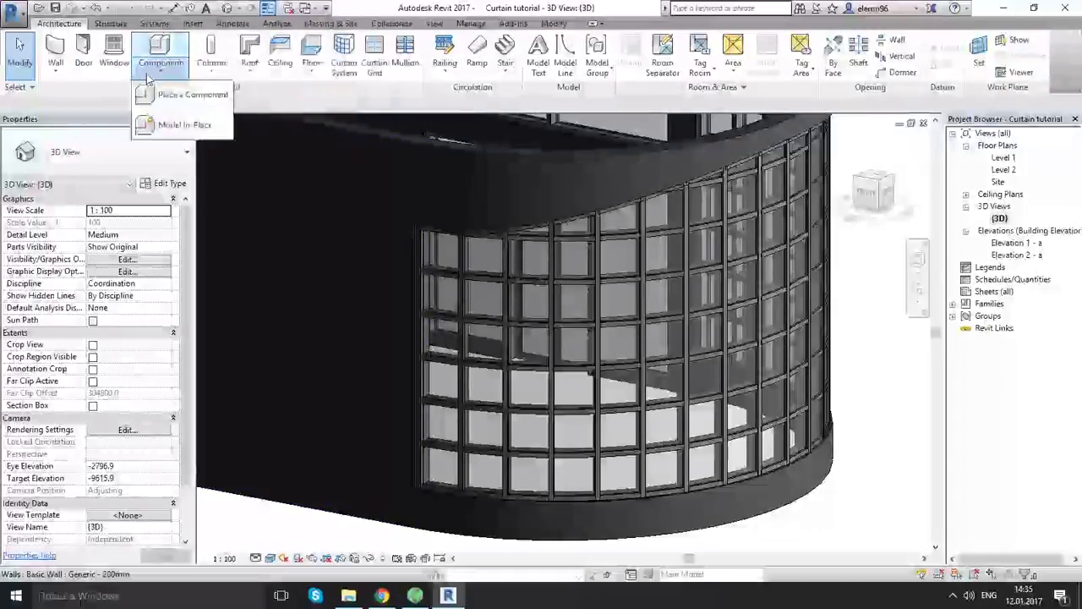
left_click(199, 127)
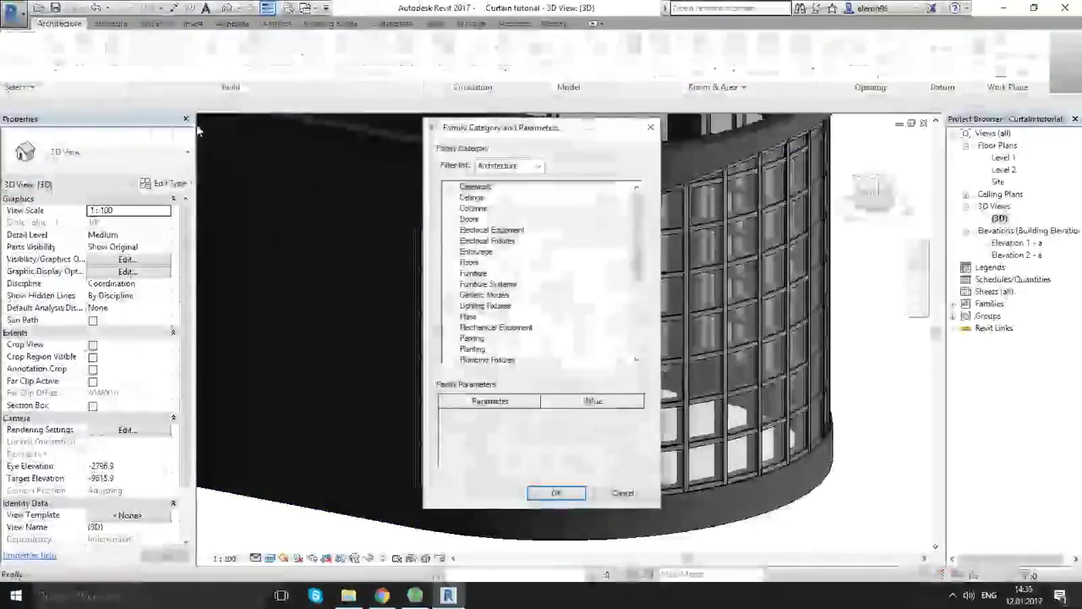
left_click_drag(641, 230, 645, 340)
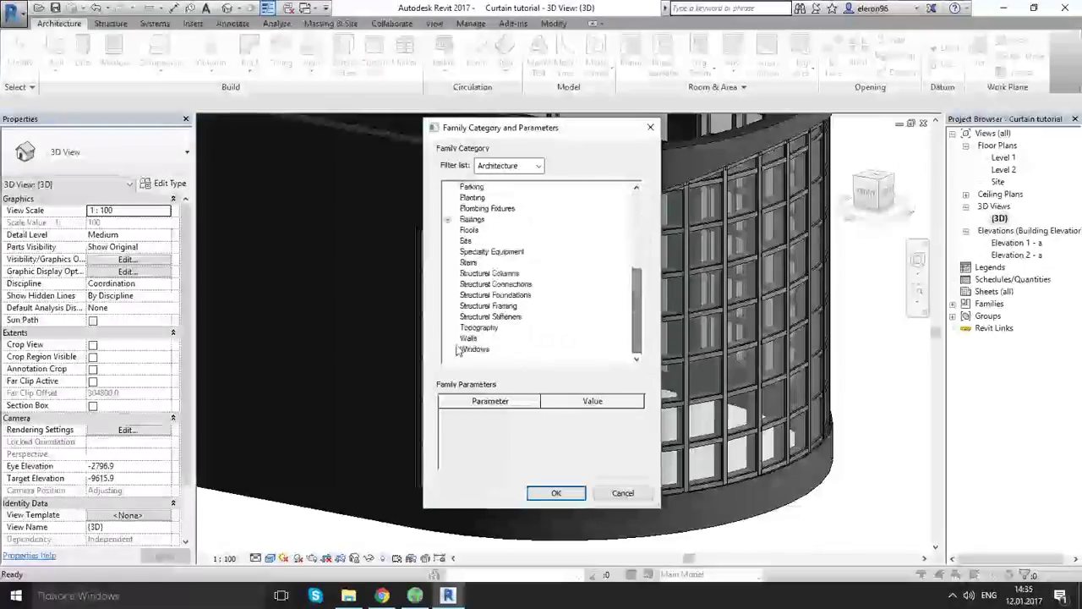
left_click(556, 493)
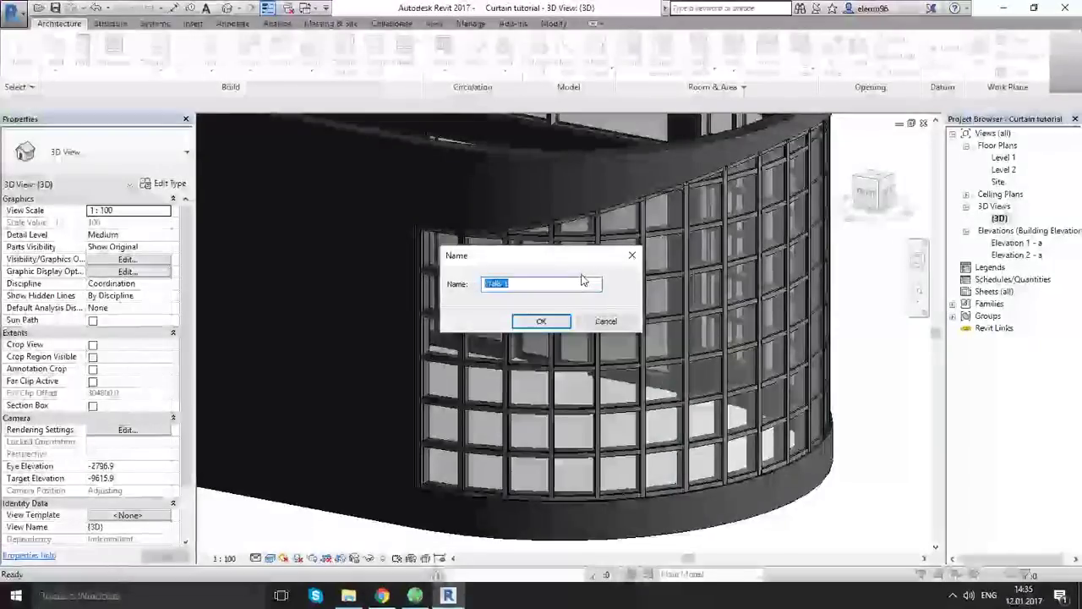
type("Fram")
type("t sweep")
key("Return")
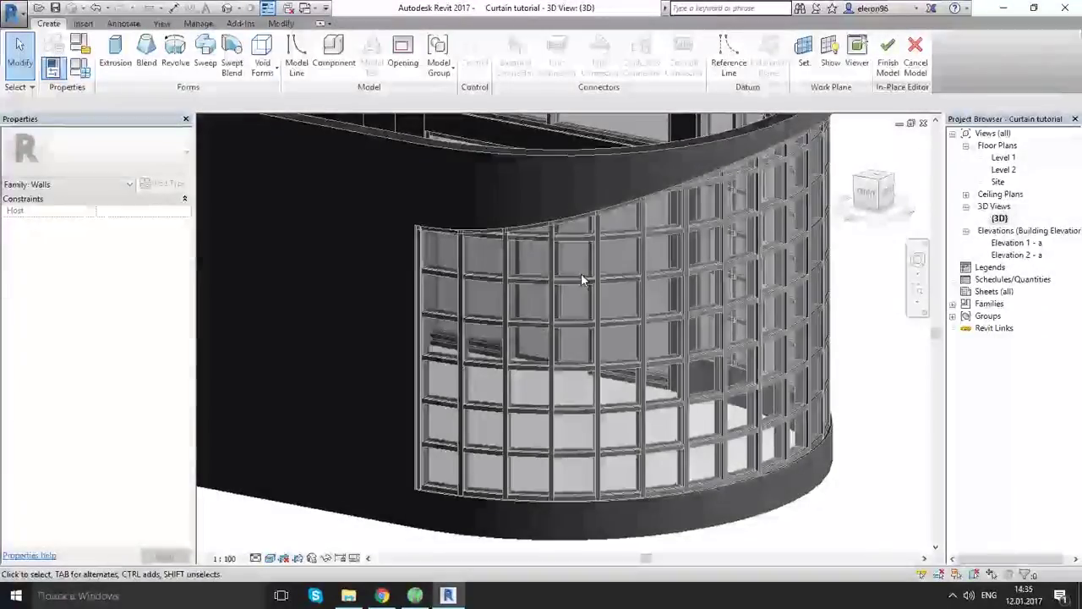
Start a sweep and pick the curved top edge and both vertical edges of the curved curtain wall opening as its path
left_click(205, 53)
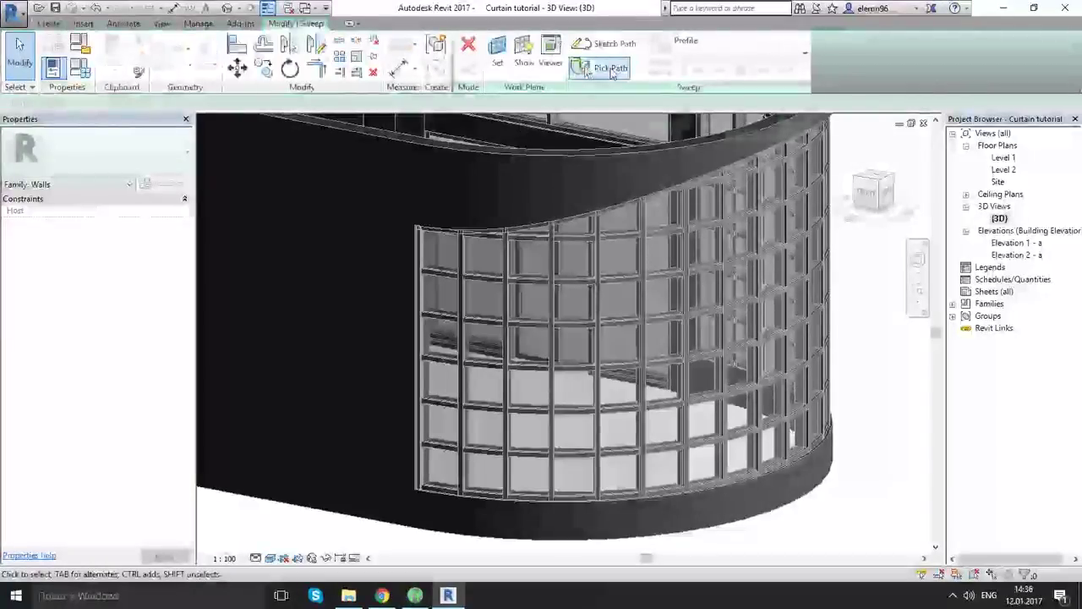
left_click(610, 71)
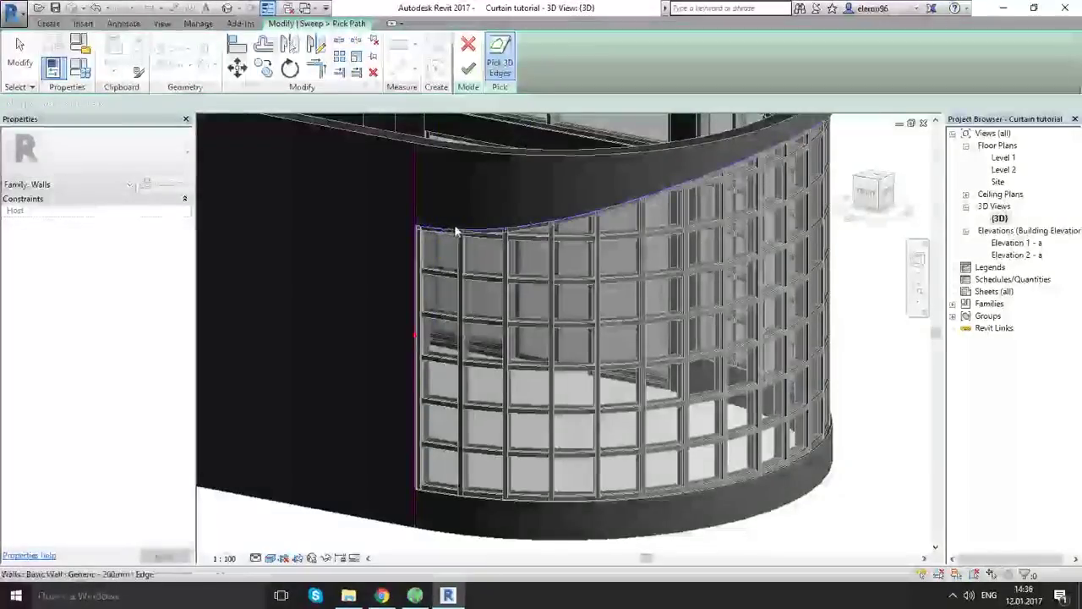
scroll(463, 235, "up", 3)
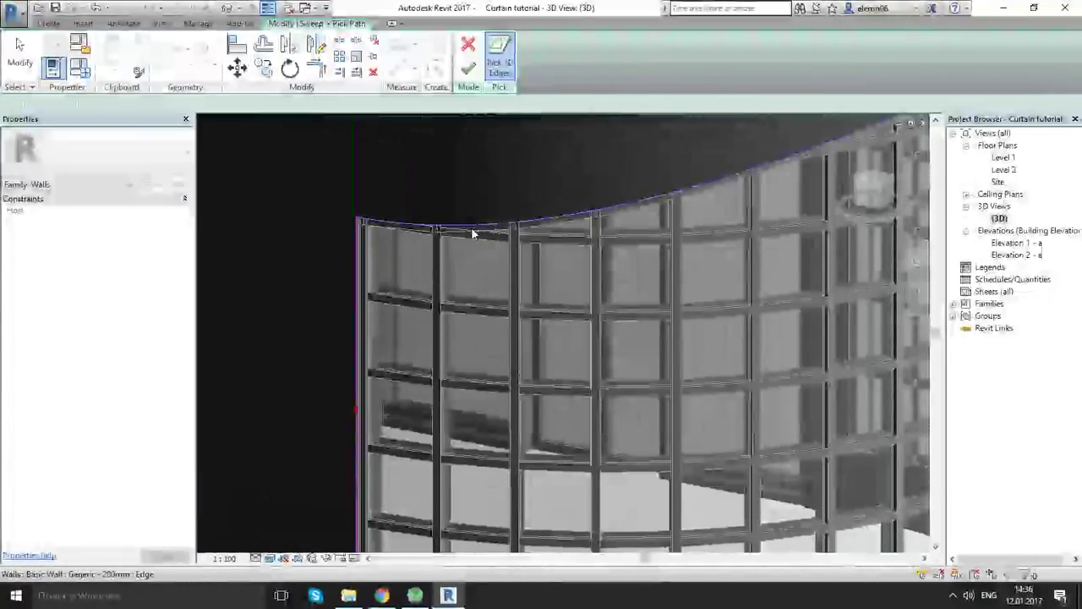
scroll(501, 262, "down", 3)
scroll(501, 262, "down", 2)
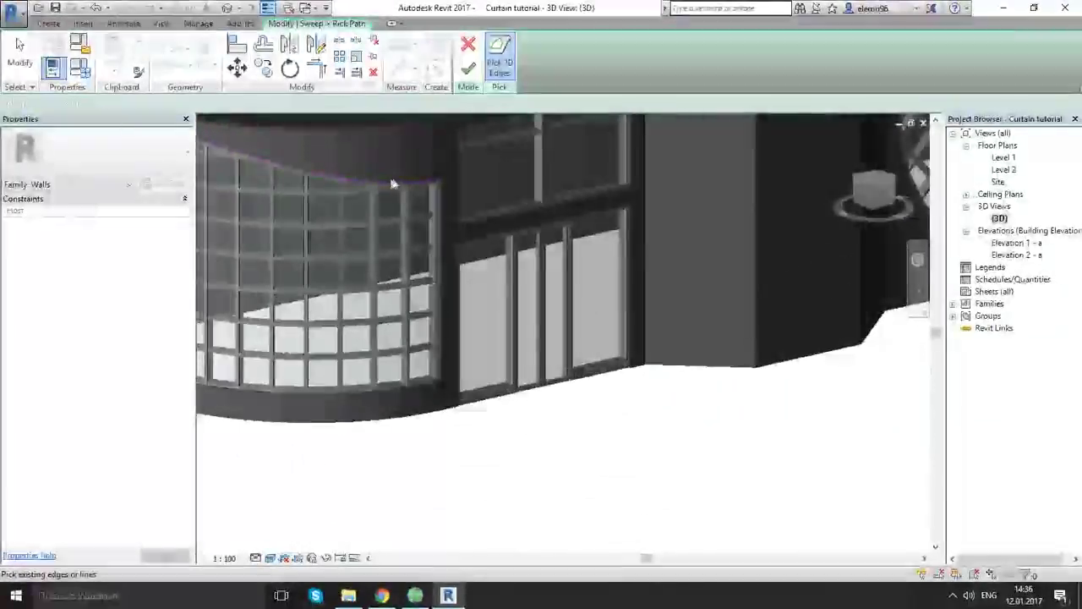
scroll(437, 208, "up", 3)
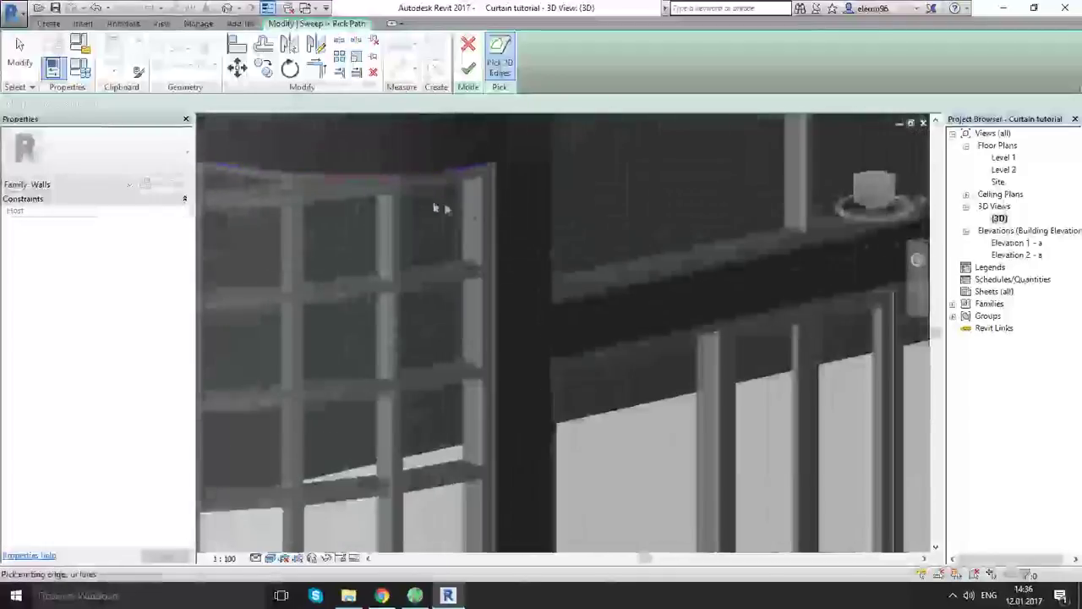
left_click(497, 182)
scroll(538, 222, "down", 1)
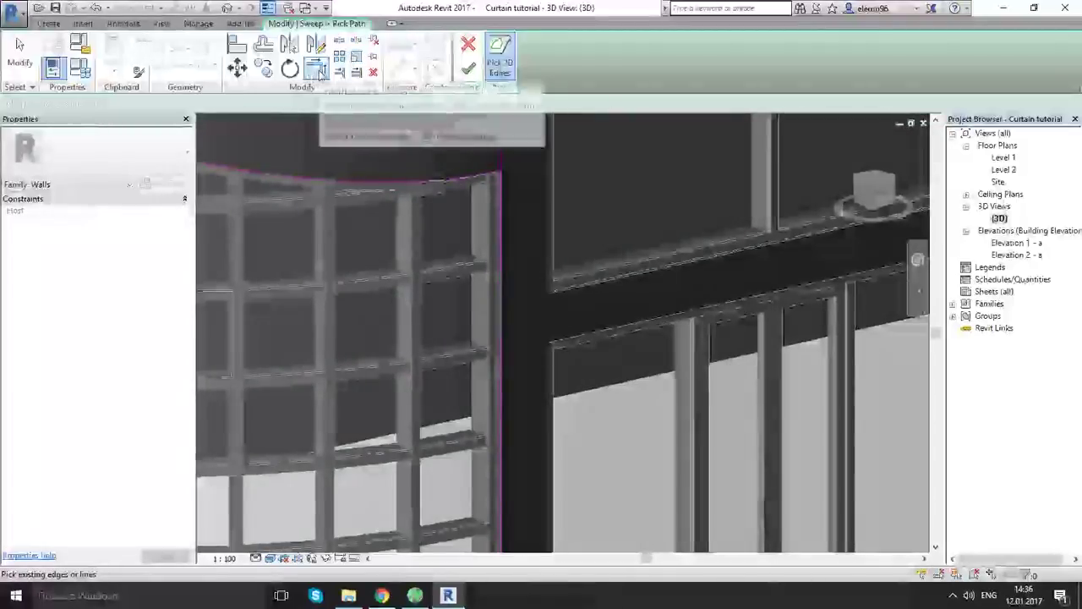
Shorten the upper ends of the vertical path lines to meet the curved path line at the opening's top corners
left_click(319, 73)
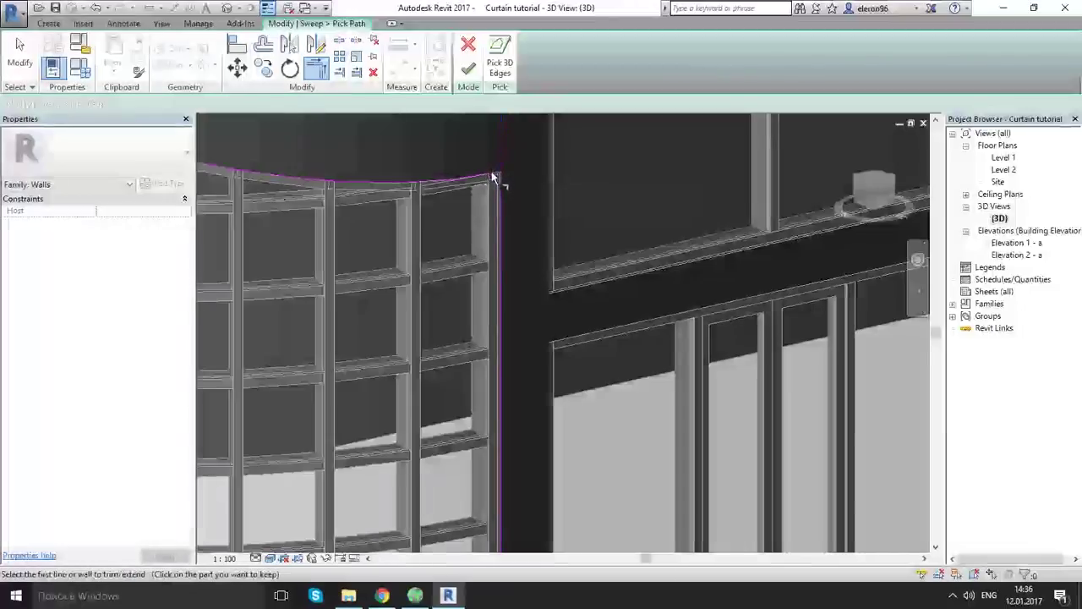
scroll(491, 171, "up", 4)
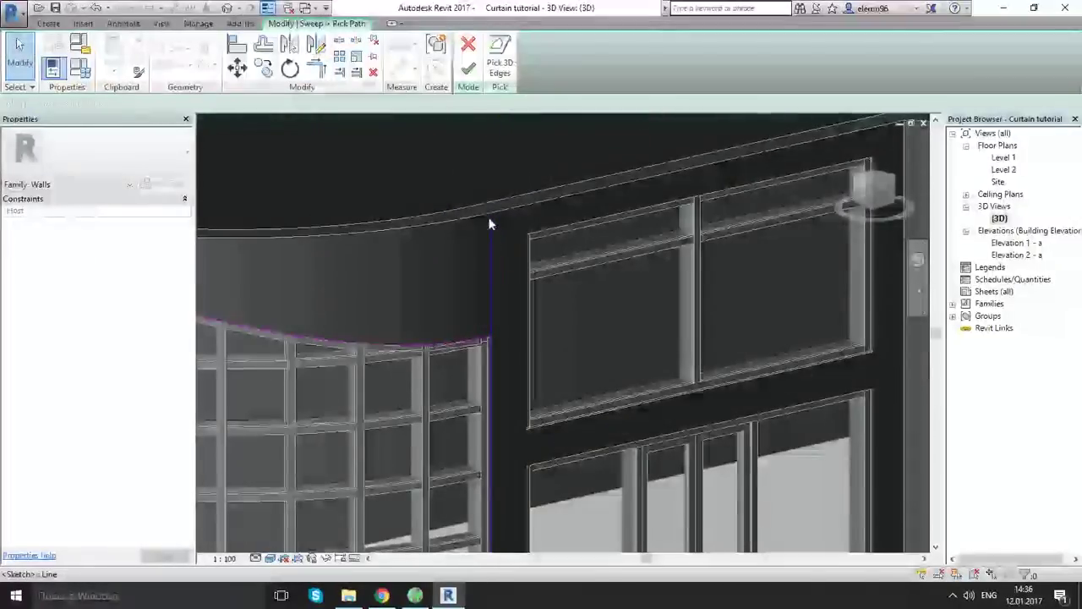
left_click(491, 209)
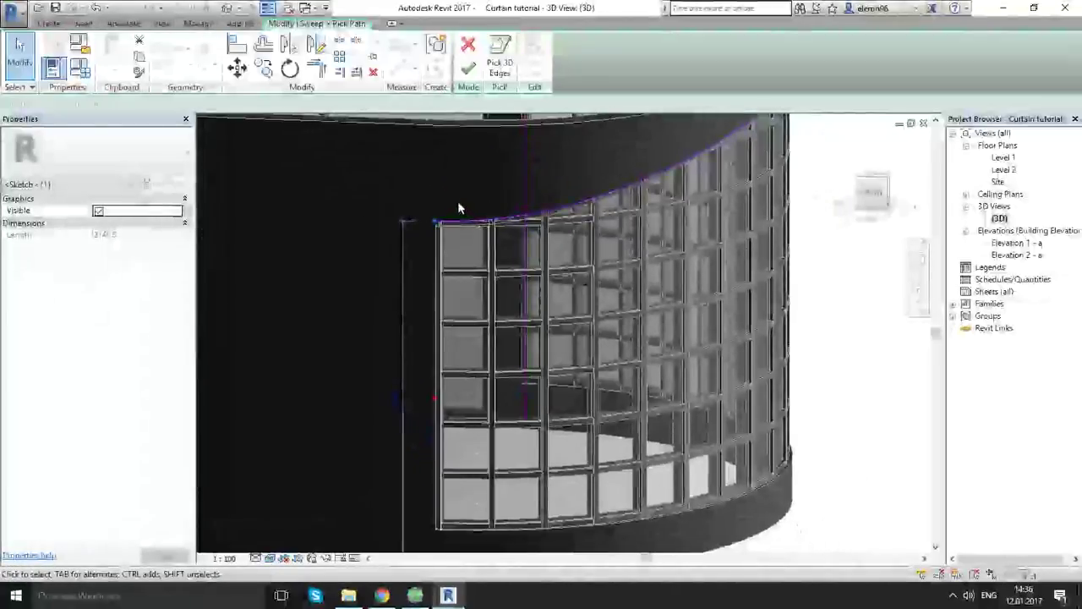
key("Escape")
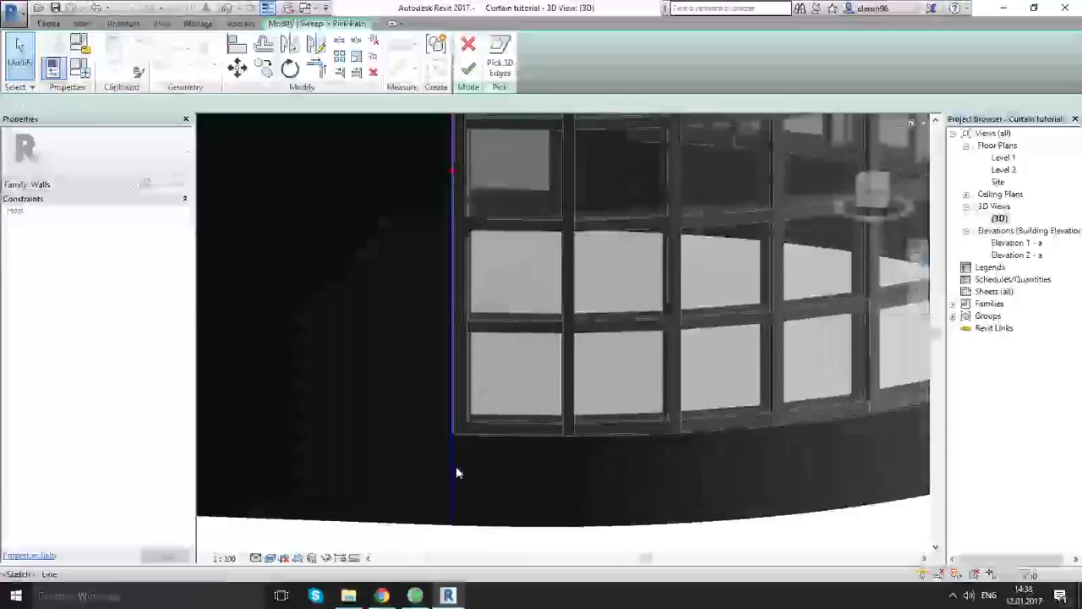
Shorten the lower ends of both vertical path lines to the bottom corners of the curved curtain wall opening
left_click(451, 470)
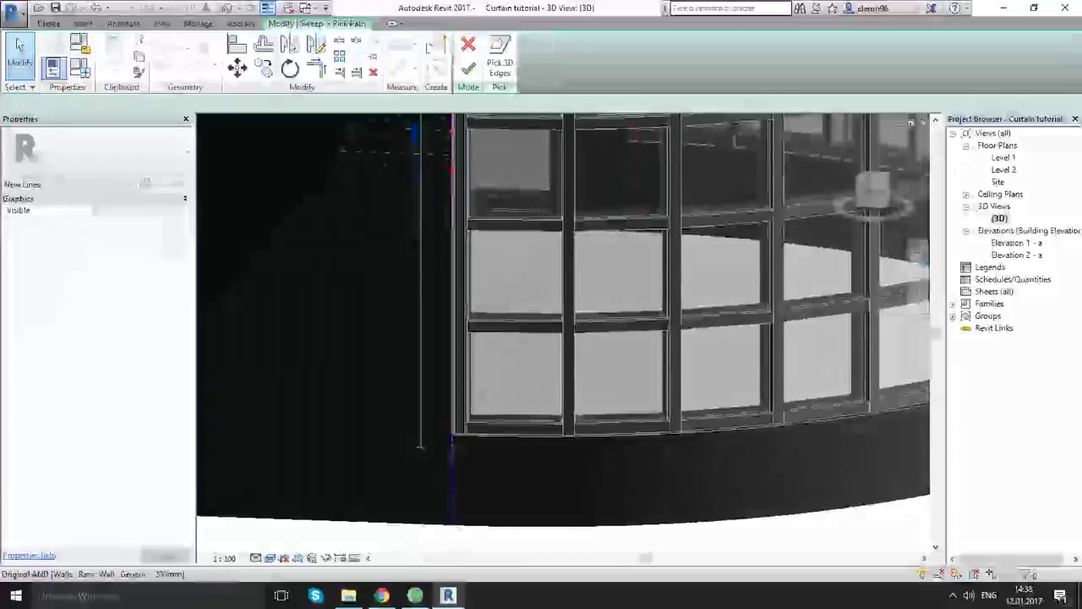
scroll(486, 483, "down", 5)
mouse_move(724, 422)
middle_mouse_down("shift")
mouse_move(521, 430)
mouse_move(532, 346)
middle_mouse_up("shift")
middle_click_drag(657, 446, 550, 375)
scroll(550, 375, "up", 4)
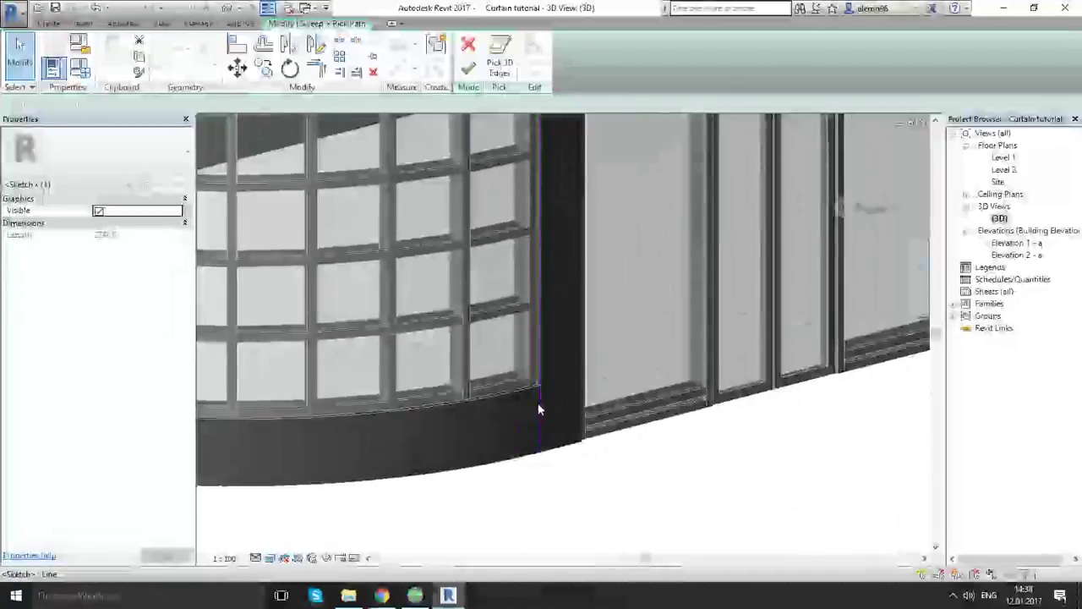
left_click(539, 407)
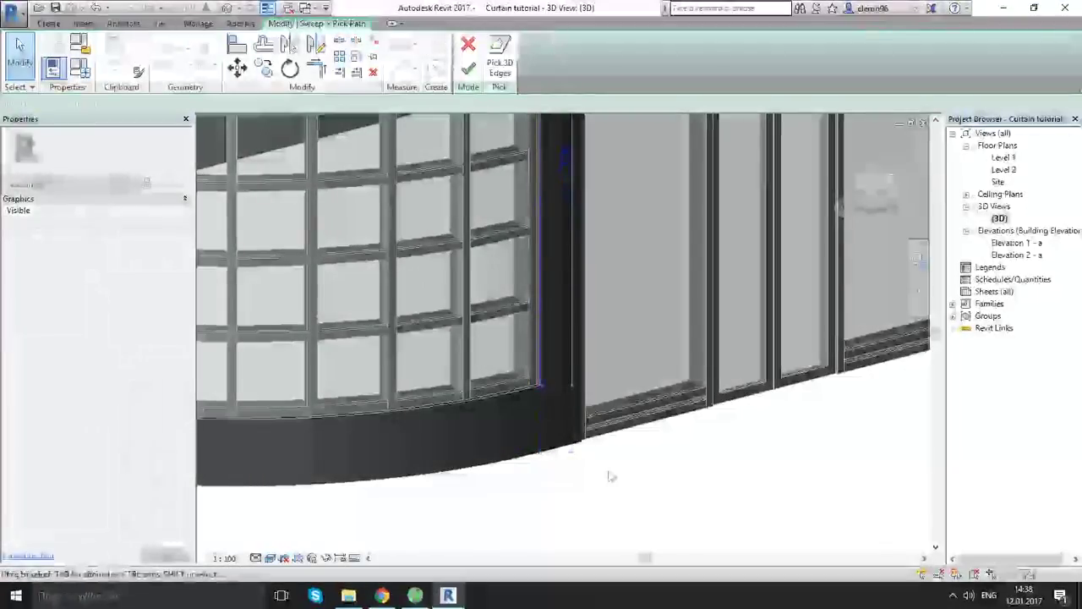
Show the path start in the Level 2 floor plan, finish the sweep path and open its profile for sketching
scroll(606, 479, "down", 5)
middle_click_drag(601, 481, 673, 471, "shift")
middle_click_drag(566, 380, 481, 414)
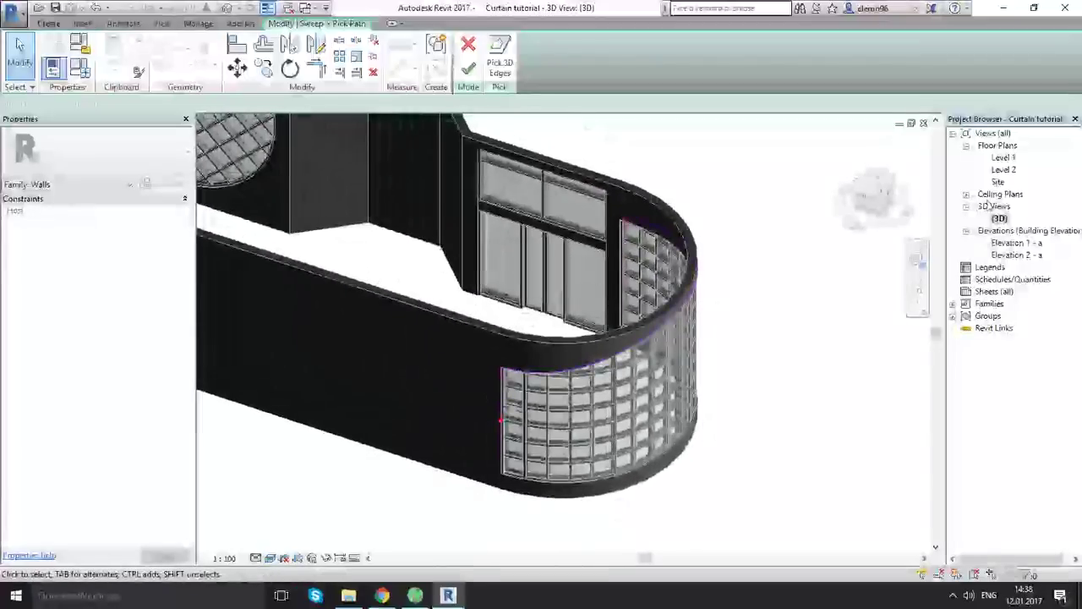
double_click(1005, 170)
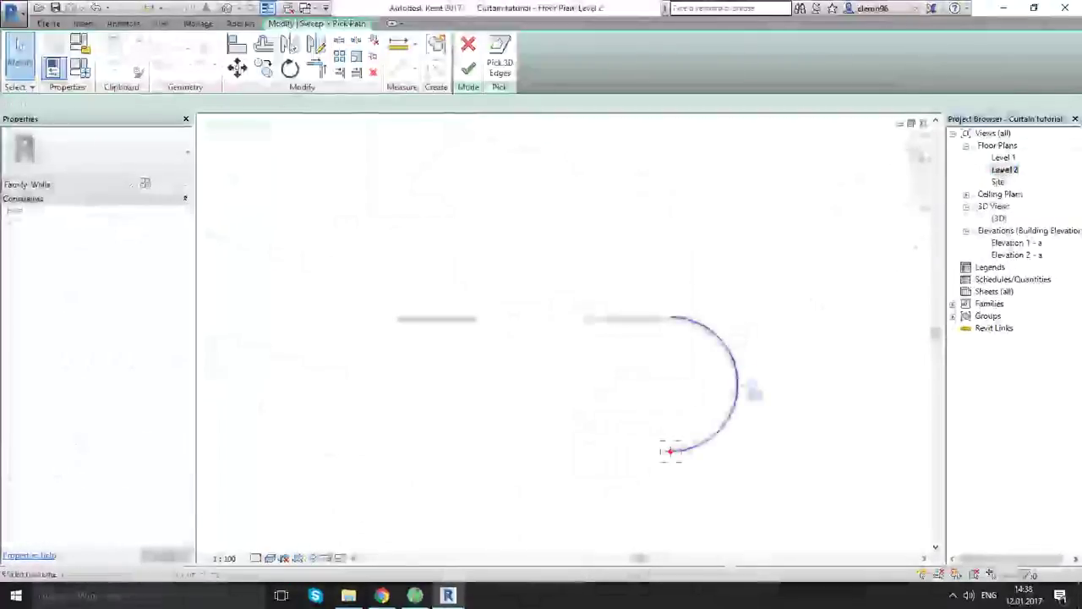
middle_click_drag(707, 455, 587, 391)
scroll(559, 387, "up", 7)
scroll(558, 393, "up", 3)
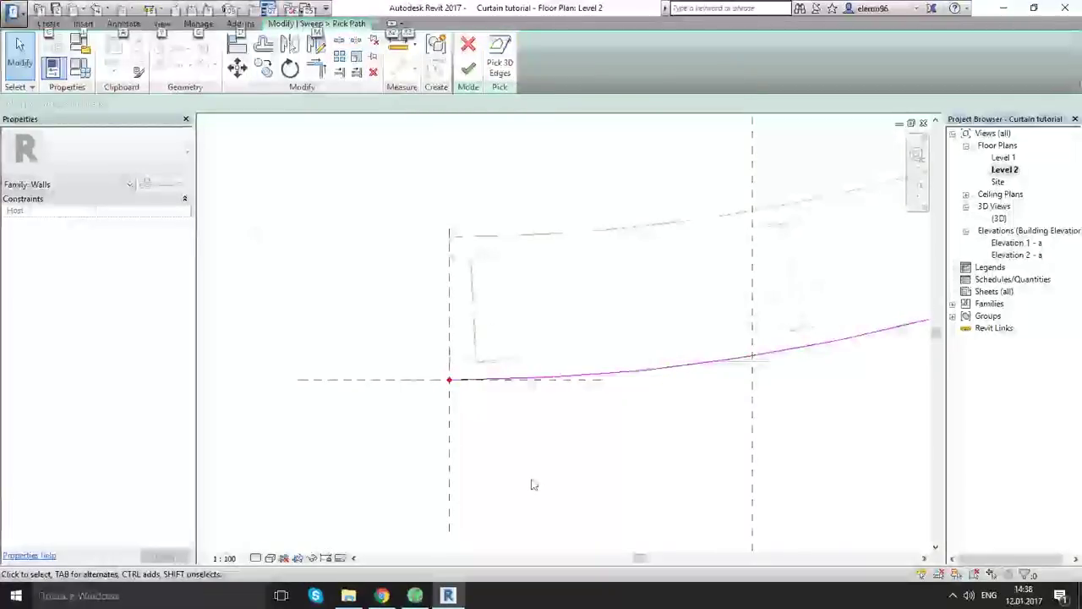
left_click(464, 72)
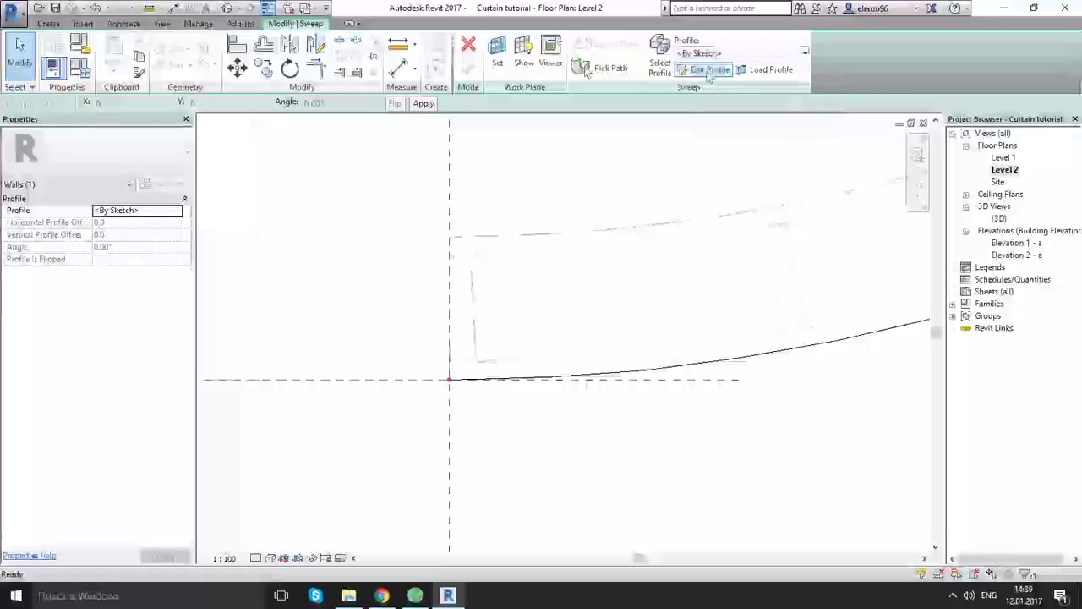
left_click(709, 71)
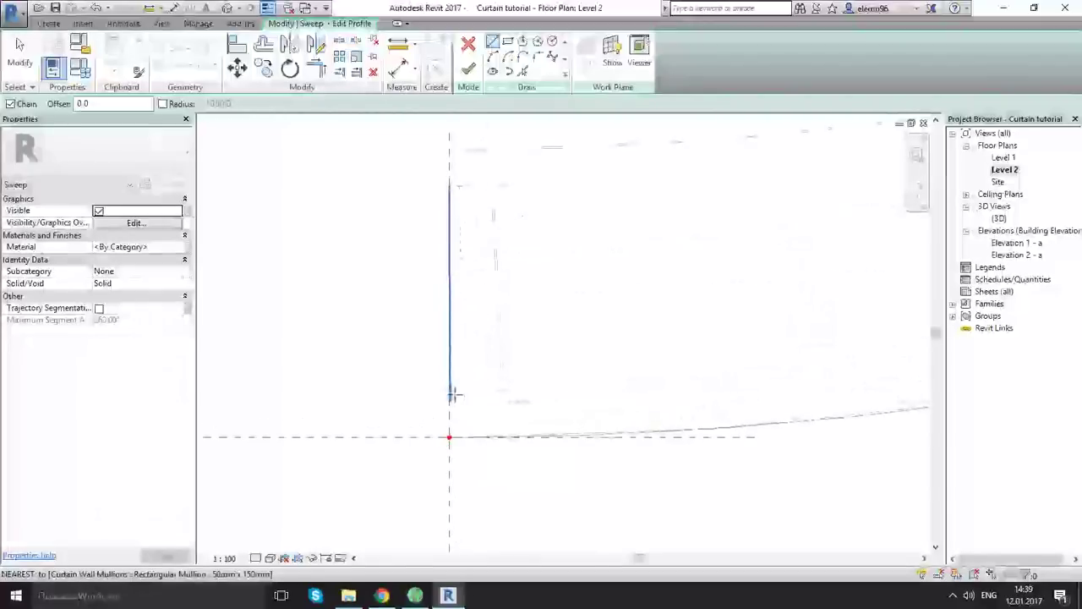
left_click(449, 402)
middle_click_drag(471, 218, 469, 313)
scroll(469, 311, "up", 3)
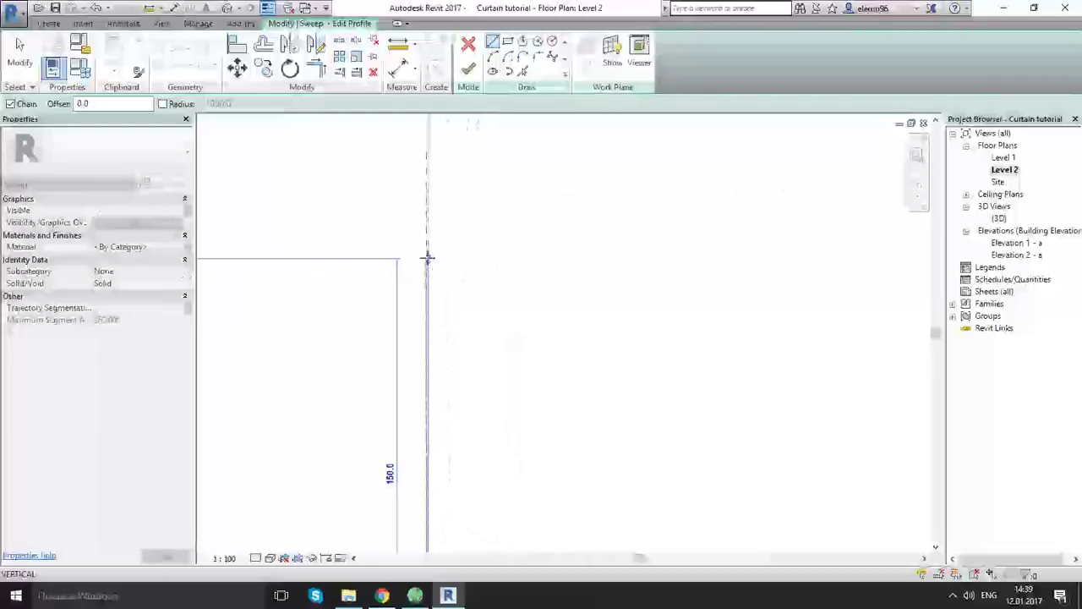
key("Escape")
key("Escape")
Draw a vertical profile line about 150 mm long beside the end mullion of the curved curtain wall
left_click(417, 189)
scroll(404, 296, "down", 8)
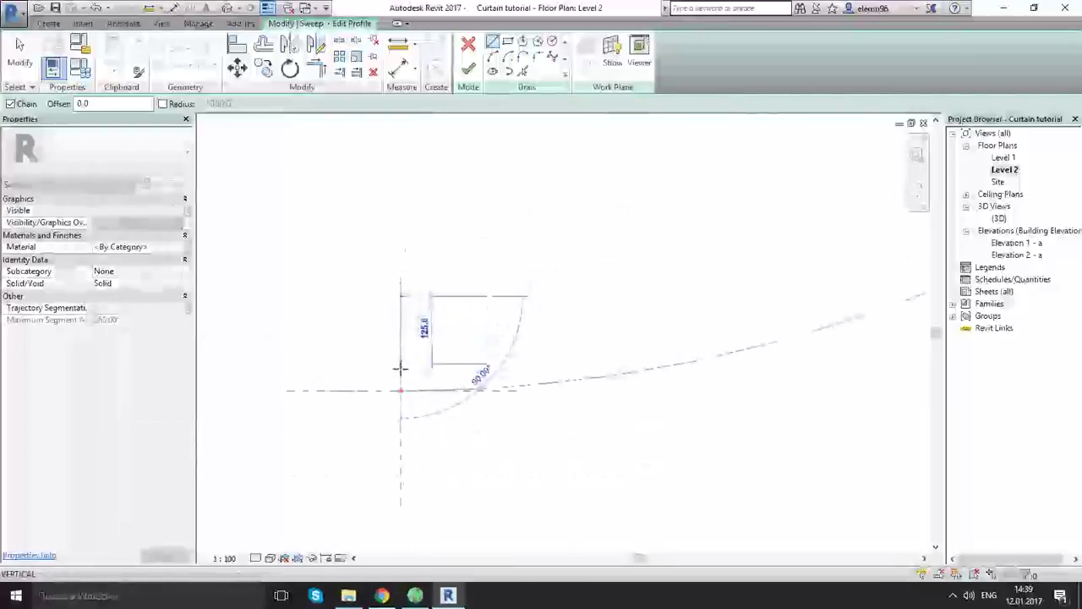
scroll(398, 374, "up", 3)
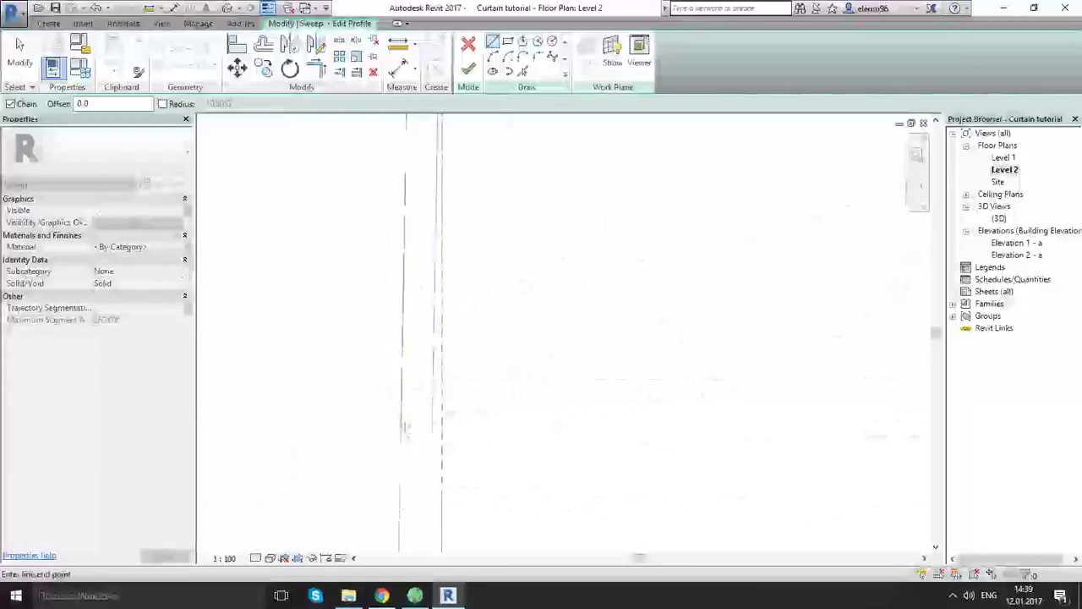
left_click(435, 451)
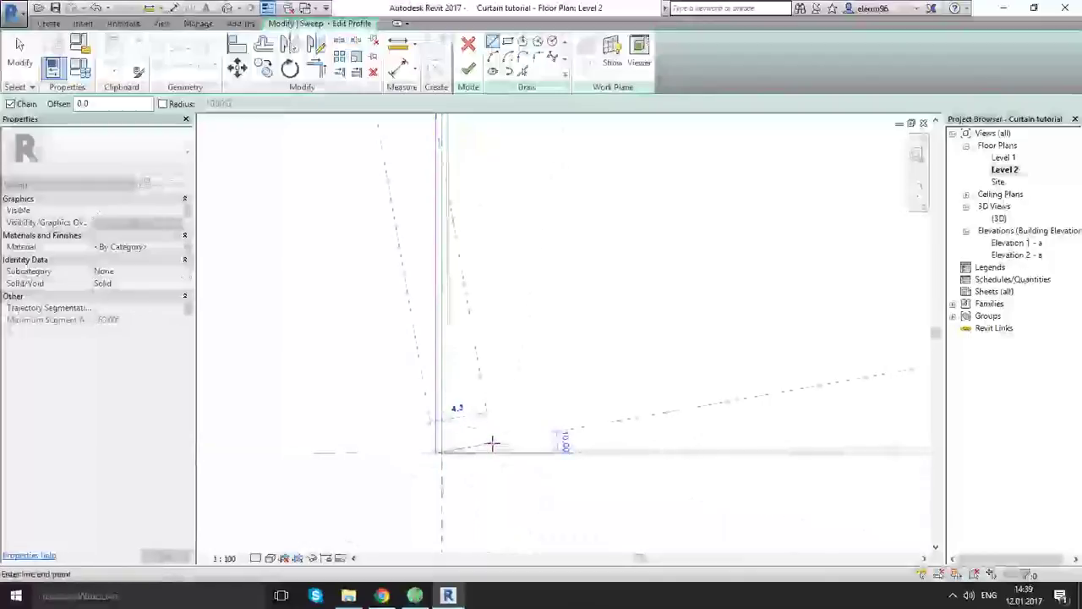
key("Escape")
key("Escape")
Copy the vertical profile line about 12.5 mm horizontally toward the end mullion
left_click(439, 385)
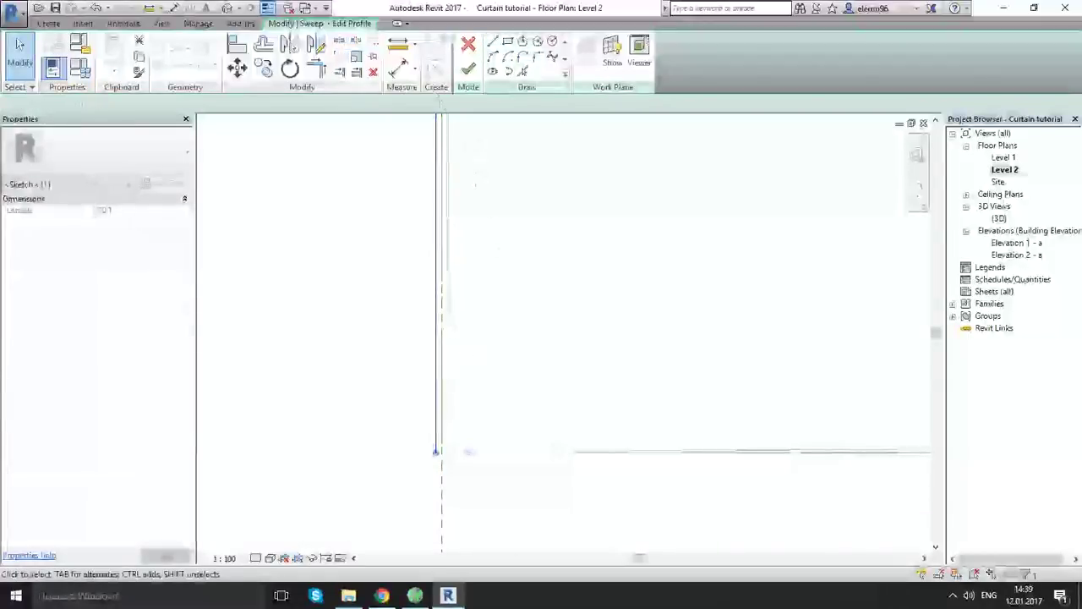
key("c")
key("o")
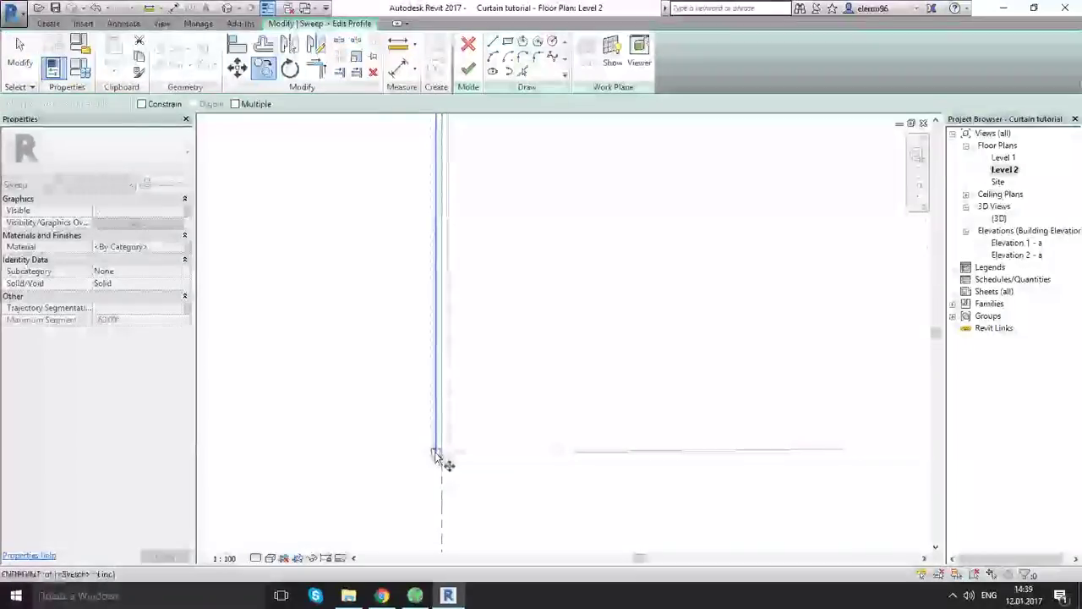
left_click(439, 450)
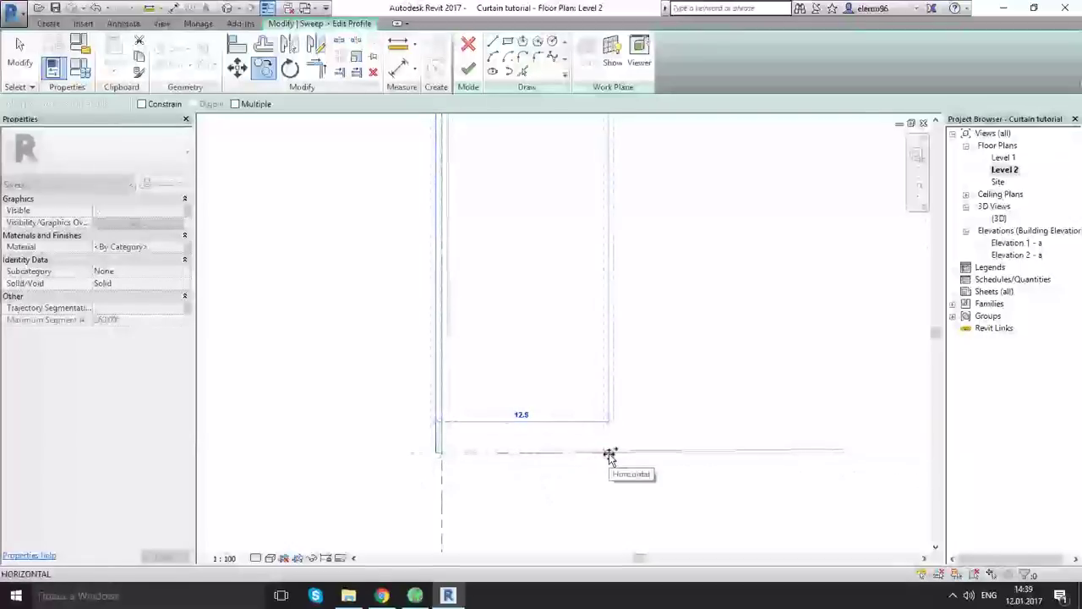
left_click(609, 454)
scroll(700, 386, "down", 2)
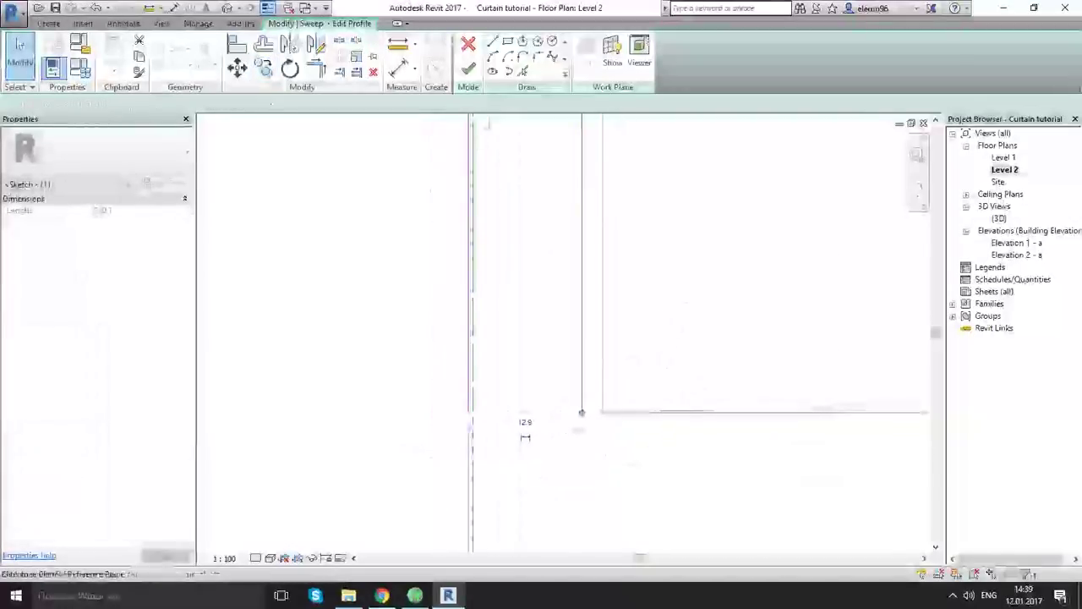
Close the profile with an arc across the lower line ends and a straight line across the upper ends
left_click(493, 57)
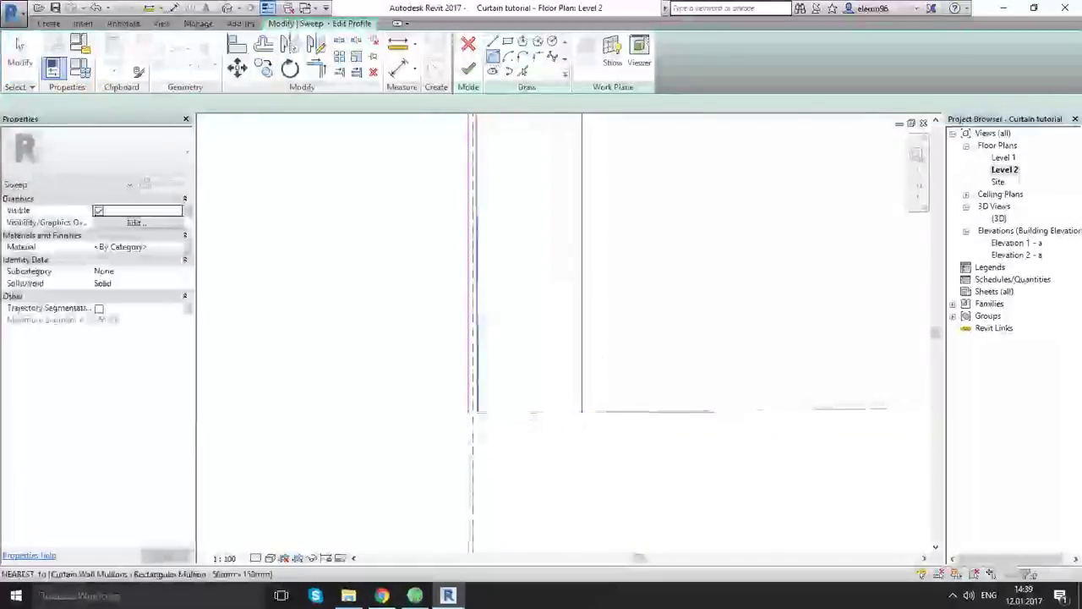
left_click(471, 414)
left_click(580, 415)
scroll(581, 414, "down", 4)
middle_click_drag(580, 416, 541, 533)
scroll(515, 347, "up", 4)
scroll(539, 338, "up", 2)
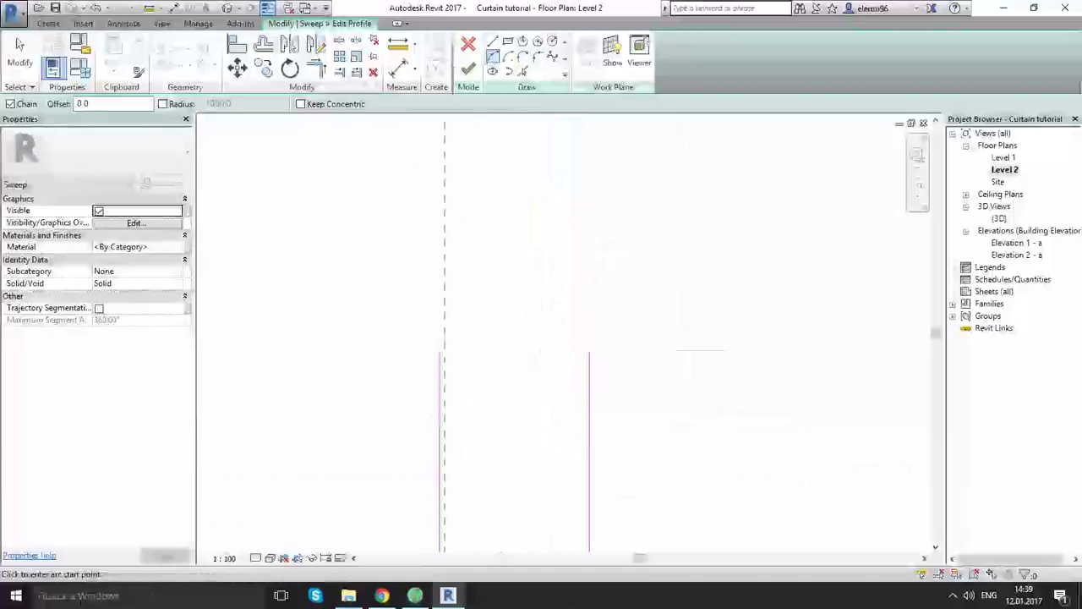
left_click(439, 352)
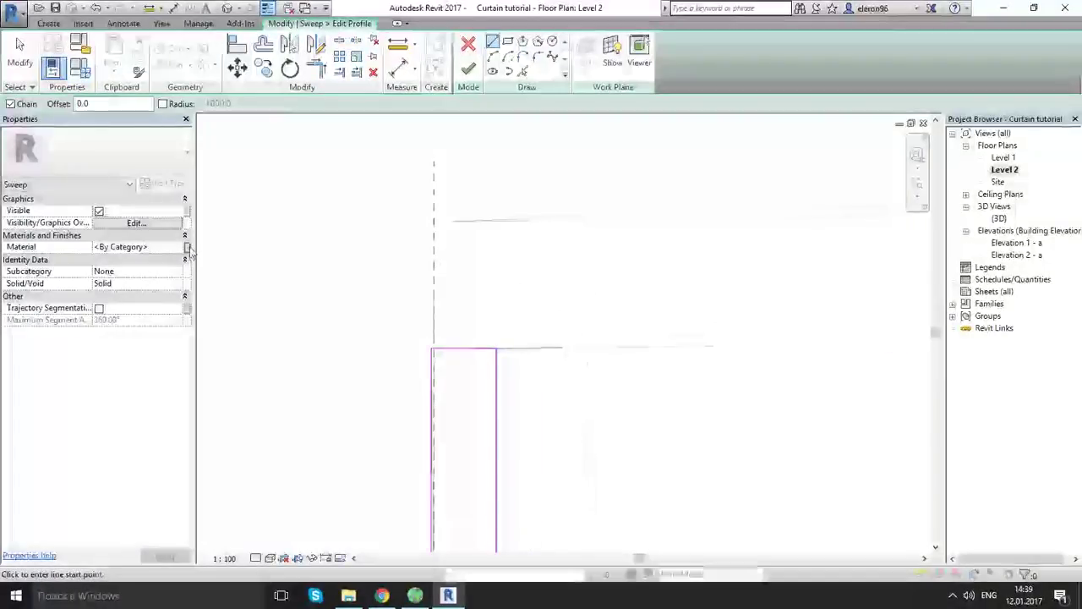
left_click(187, 248)
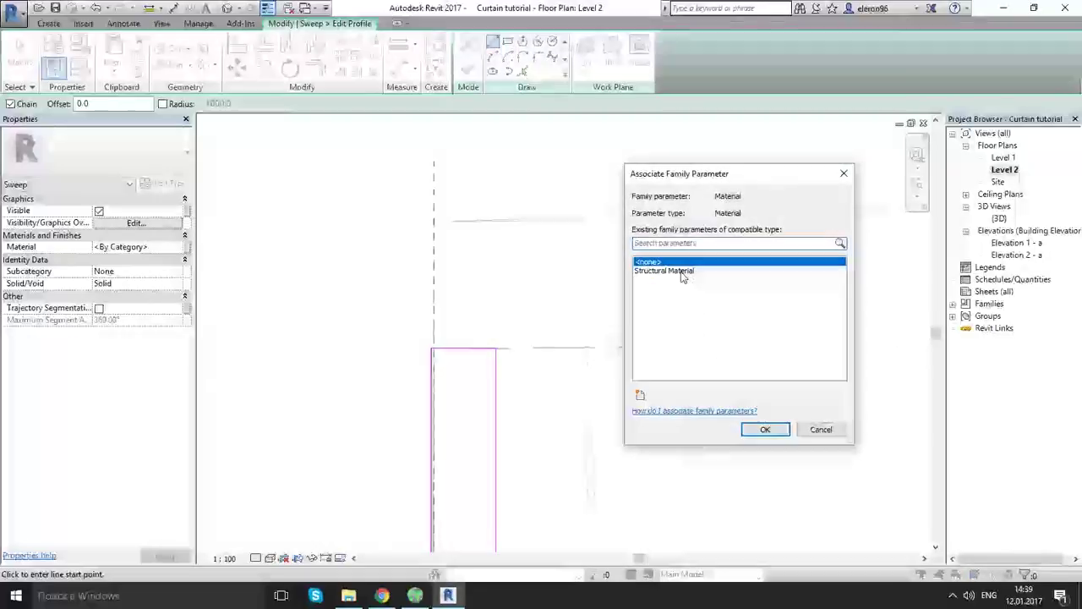
left_click(676, 271)
left_click(657, 263)
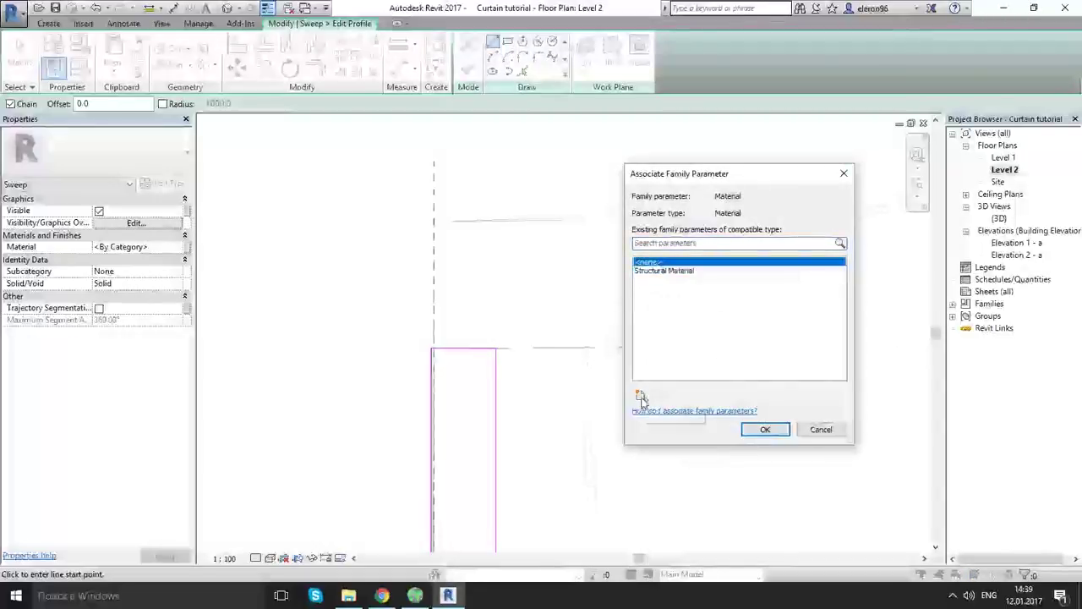
left_click(765, 429)
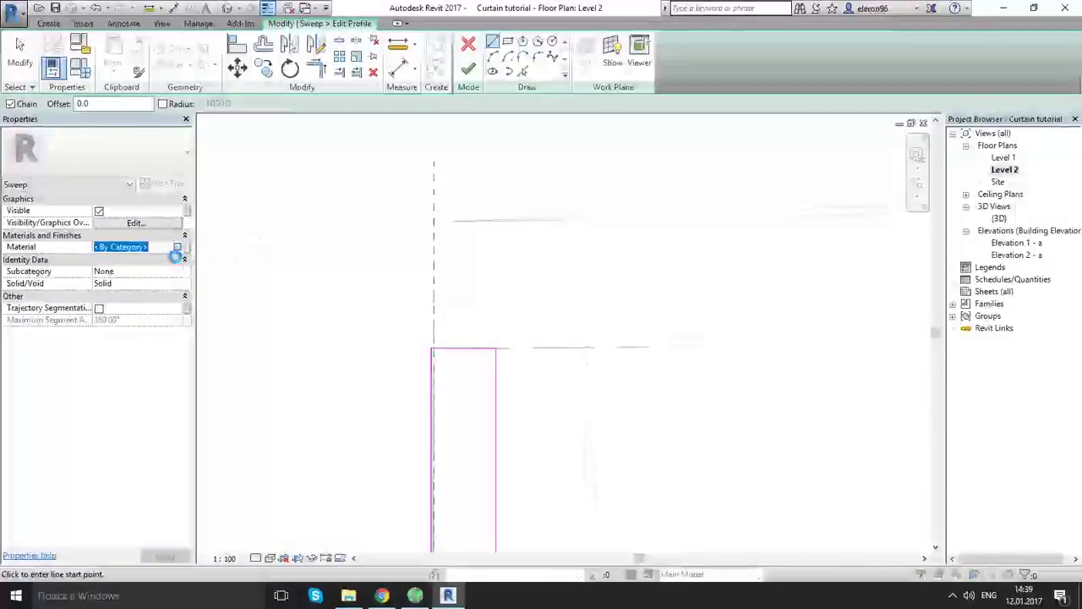
Set the sweep's material to Aluminum
left_click(177, 246)
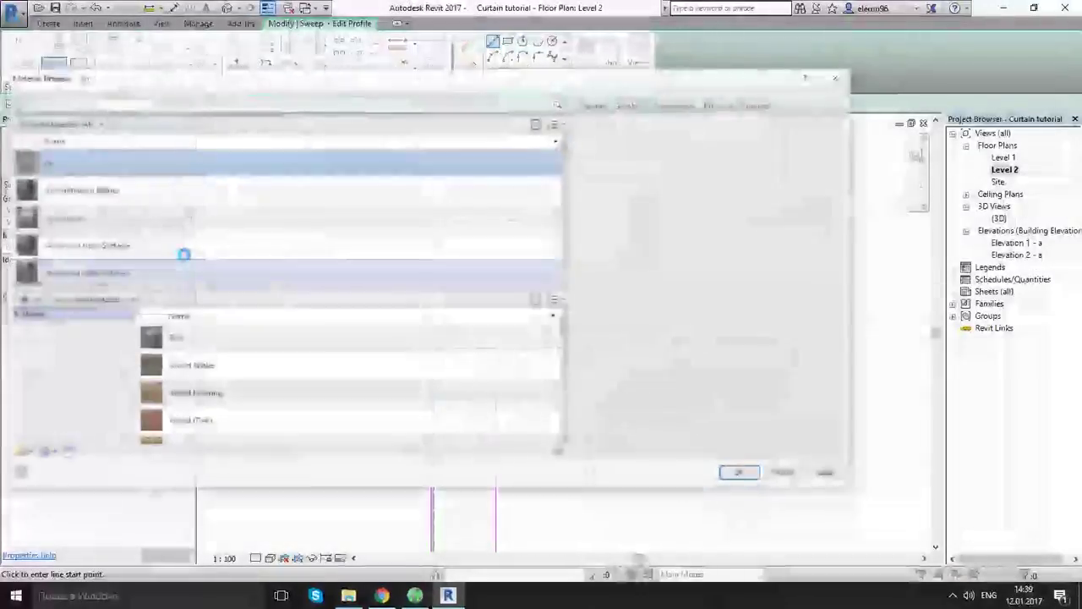
left_click(132, 220)
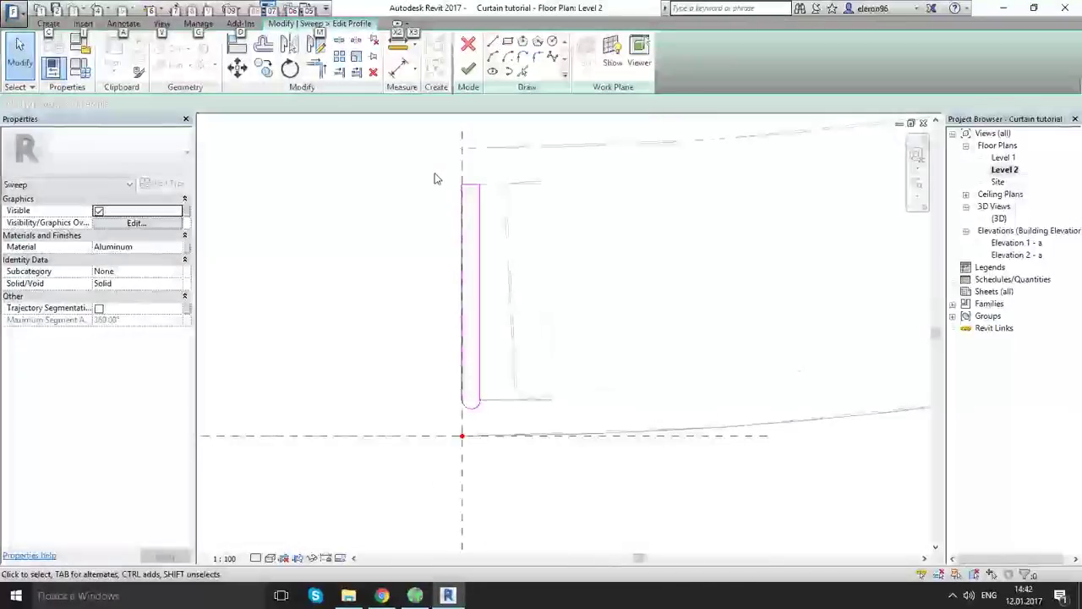
Move the whole closed profile straight down along the vertical reference plane so its rounded end extends past the path's start point
left_click_drag(434, 175, 500, 419)
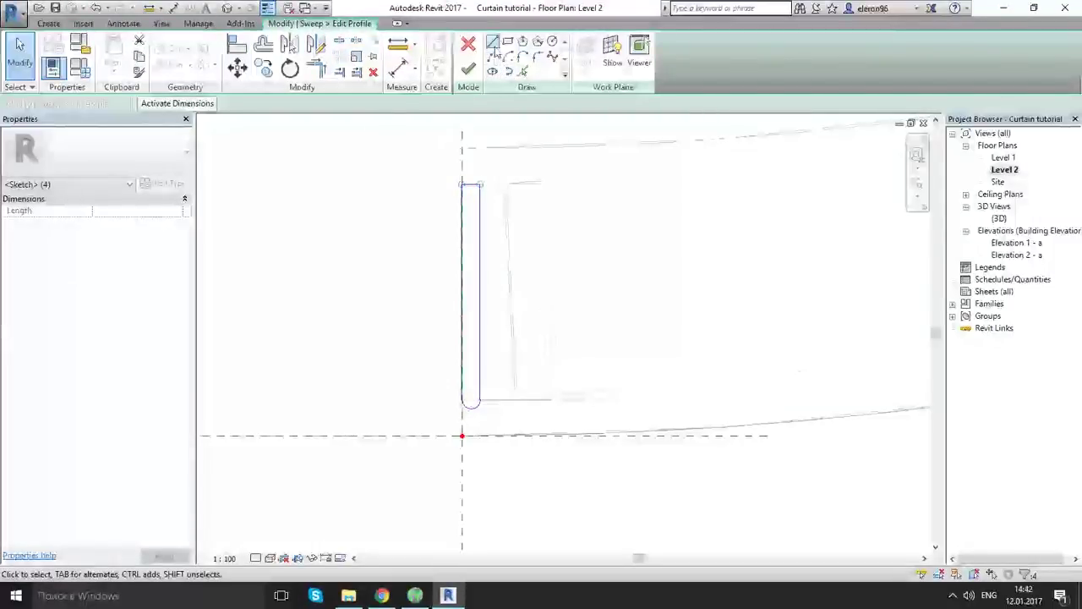
left_click(237, 68)
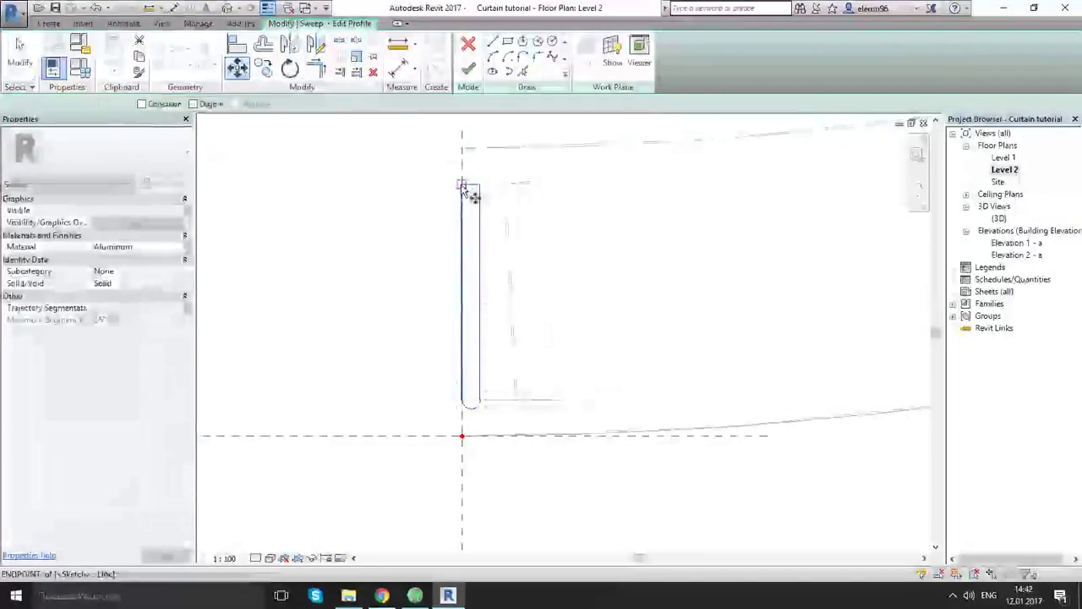
left_click(459, 248)
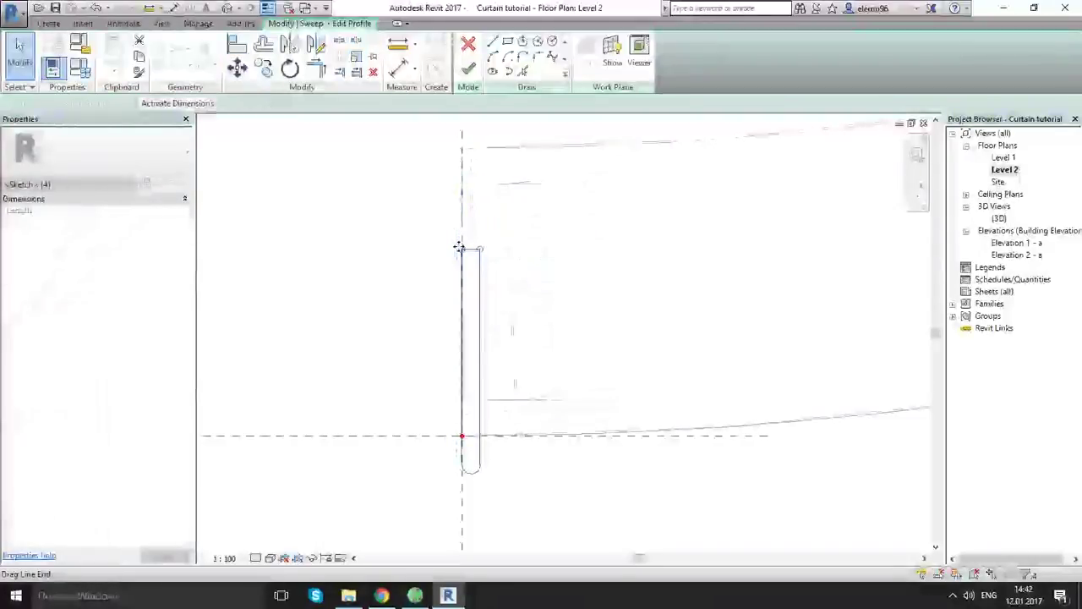
scroll(531, 329, "down", 3)
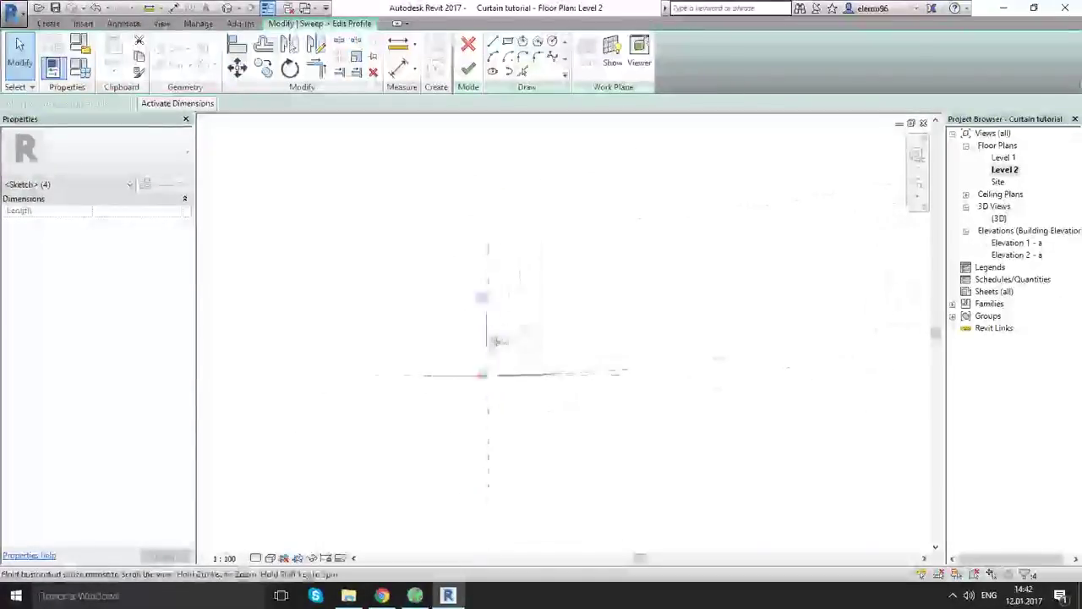
middle_click_drag(491, 340, 480, 333)
scroll(459, 318, "up", 2)
scroll(458, 319, "up", 1)
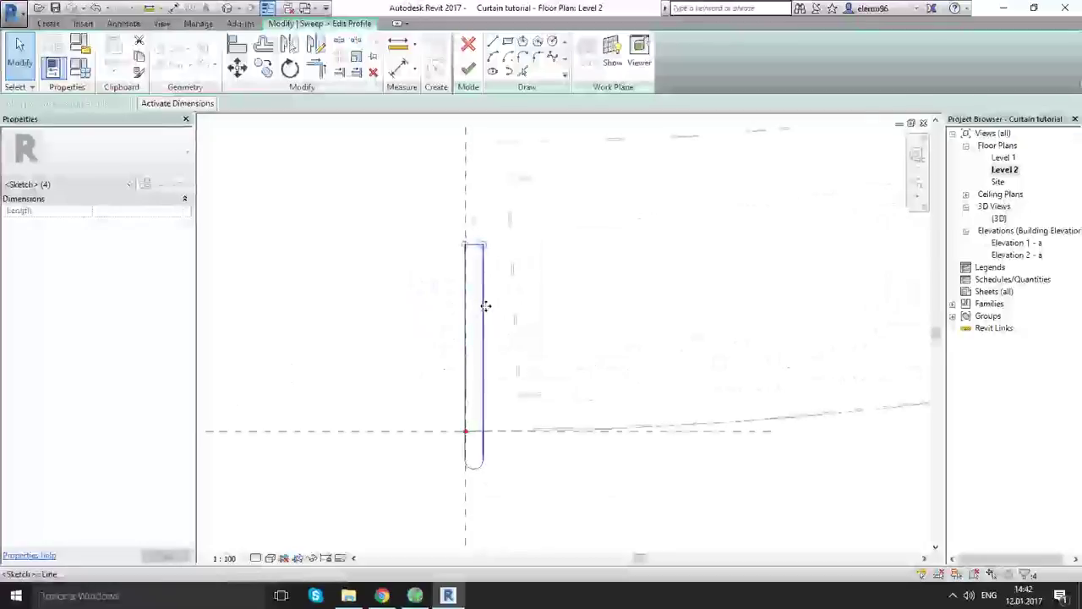
Widen the profile by moving its mullion-side vertical line out near the mullion's edge, and finish the profile and the sweep
left_click(478, 309)
left_click(484, 291)
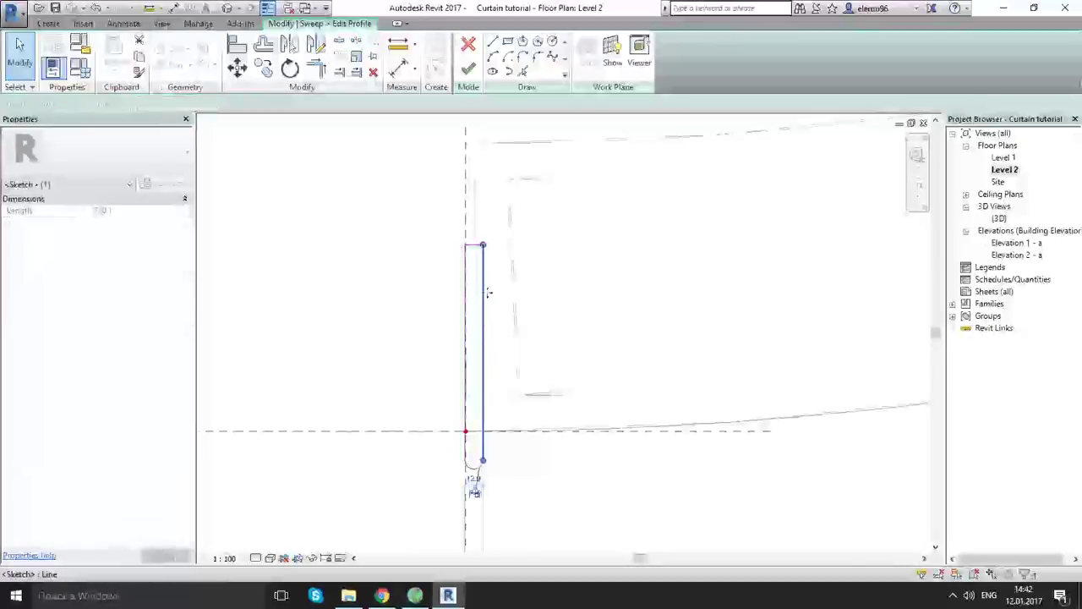
left_click_drag(488, 293, 515, 293)
left_click(418, 296)
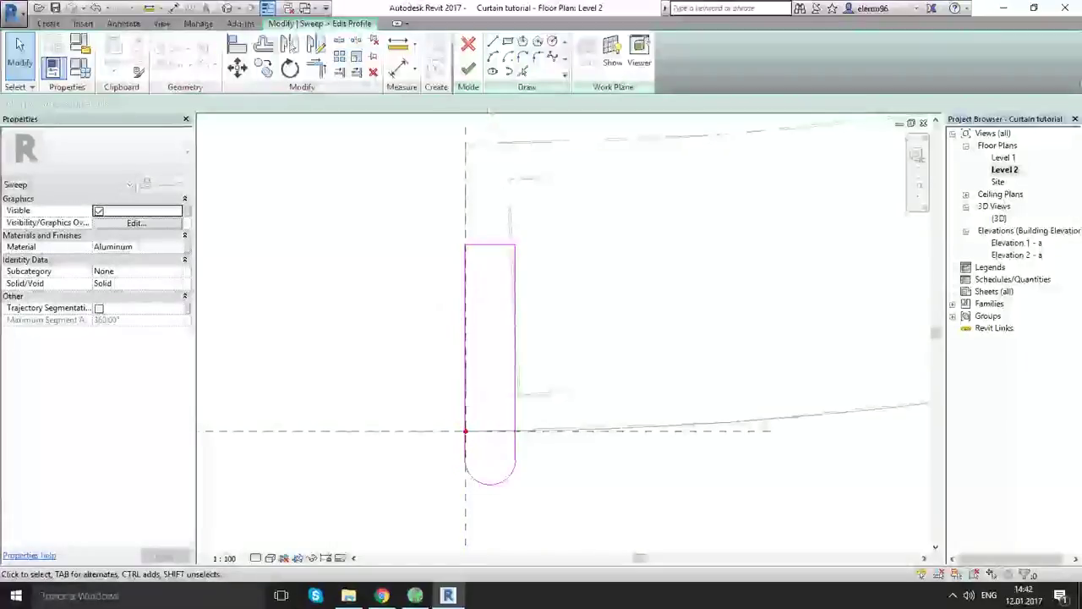
left_click(470, 71)
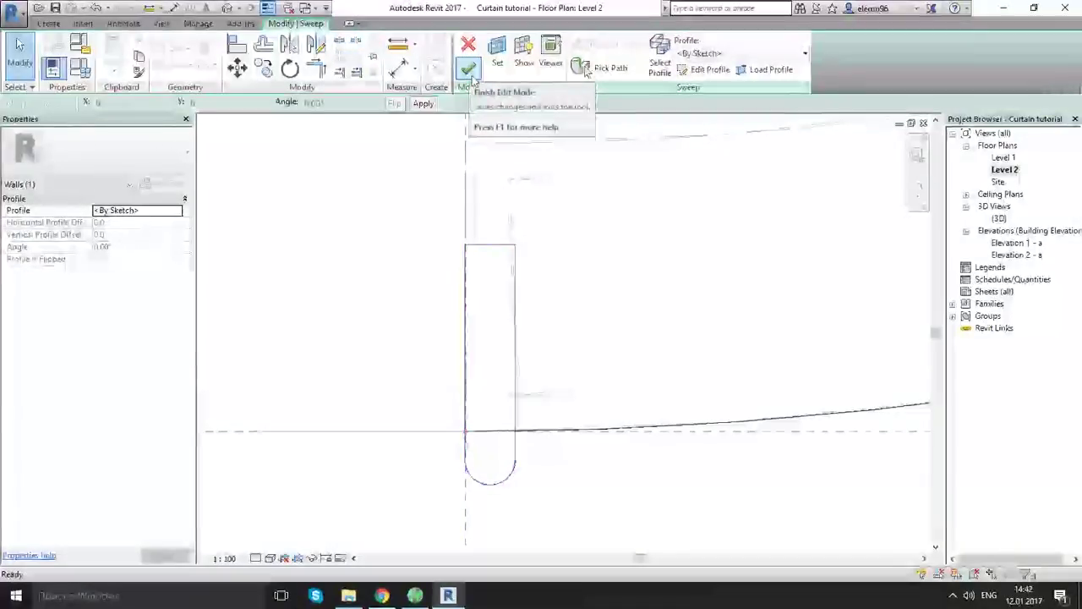
left_click(470, 71)
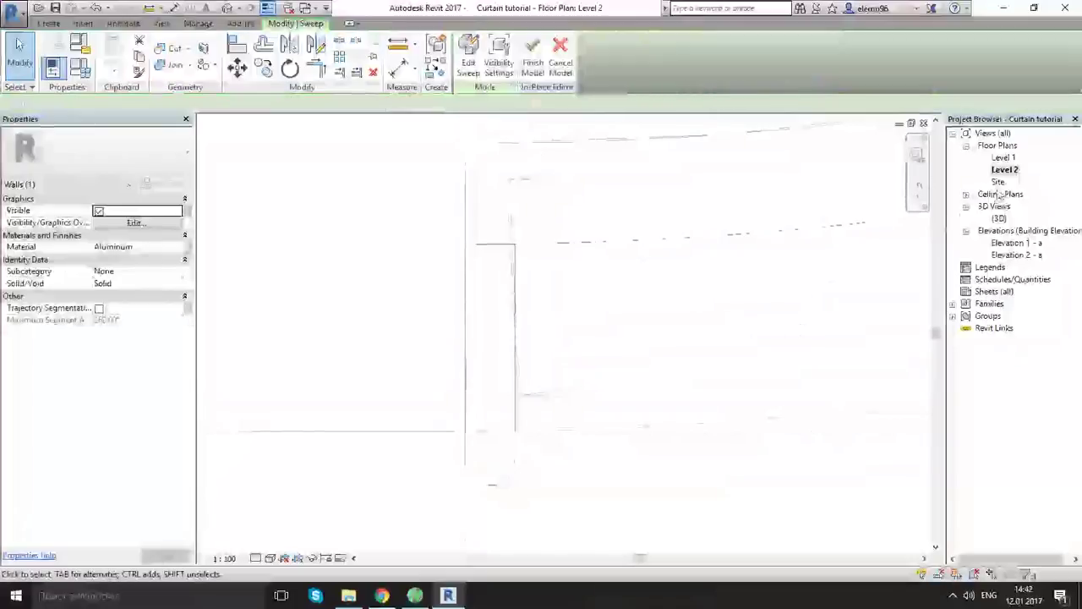
Examine the swept frame along the vertical and top edges of the curved curtain wall in the 3D view
double_click(998, 219)
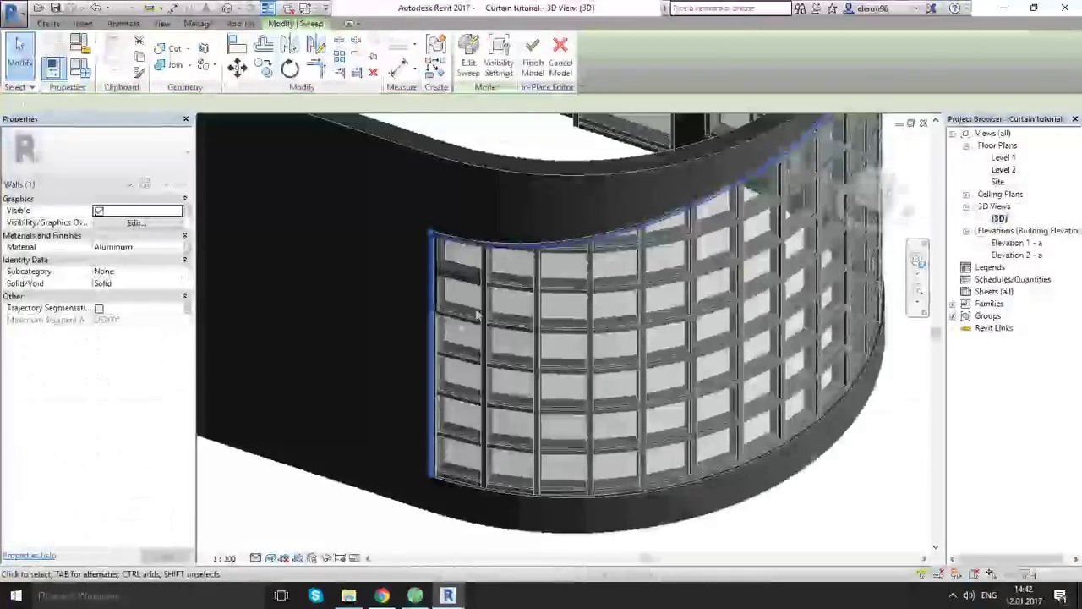
left_click(356, 520)
scroll(404, 263, "up", 5)
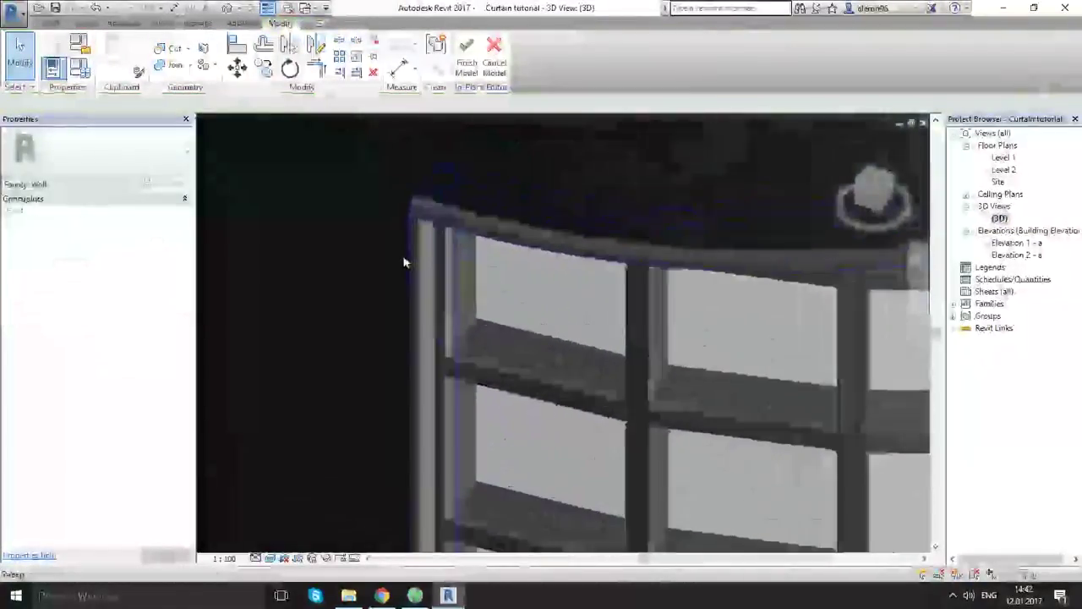
middle_click_drag(475, 311, 487, 258, "shift")
scroll(489, 257, "down", 6)
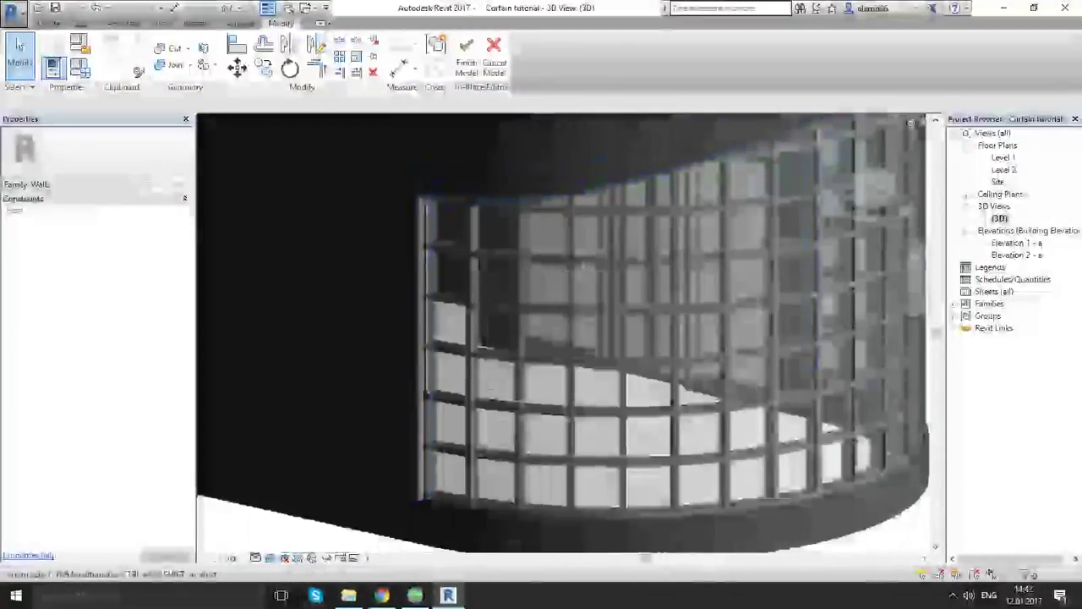
middle_click_drag(583, 266, 663, 244, "shift")
middle_click_drag(663, 244, 483, 194)
scroll(539, 232, "up", 3)
scroll(634, 271, "up", 2)
middle_click_drag(662, 281, 630, 284, "shift")
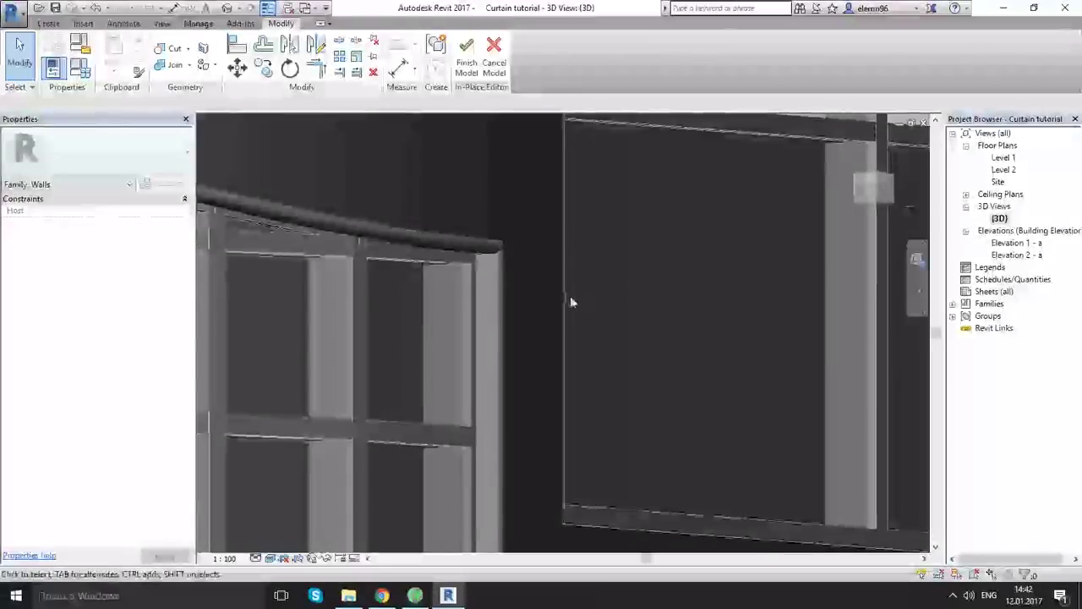